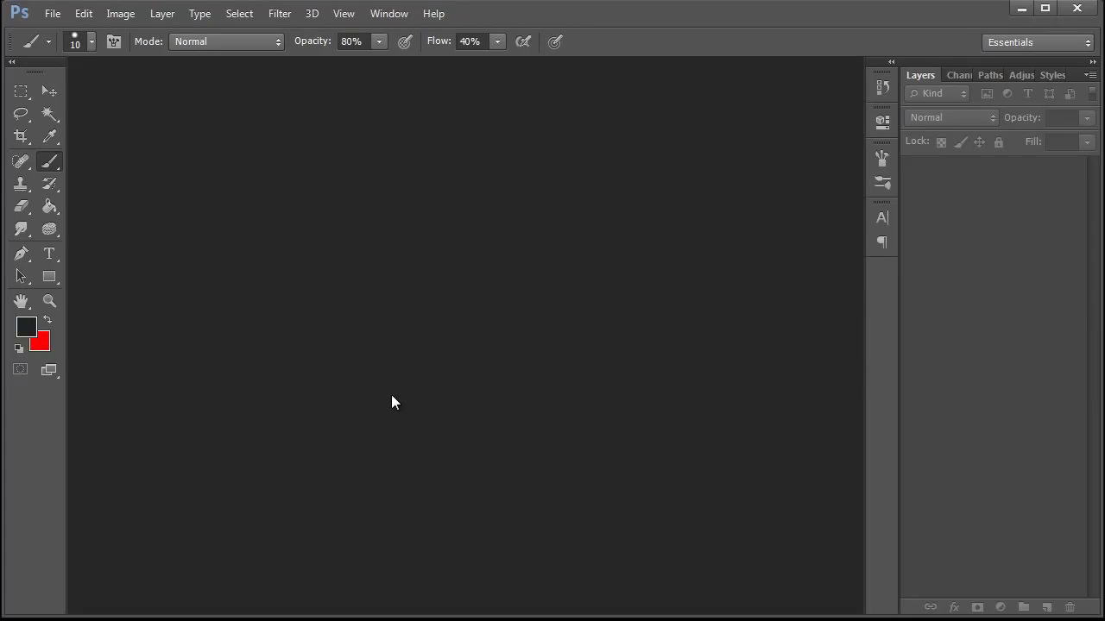
- Create a 1024×1024 px, 72 ppi document named 'Tiling Stone' with a white background
{"action": "left_click", "coordinate": [53, 14]}
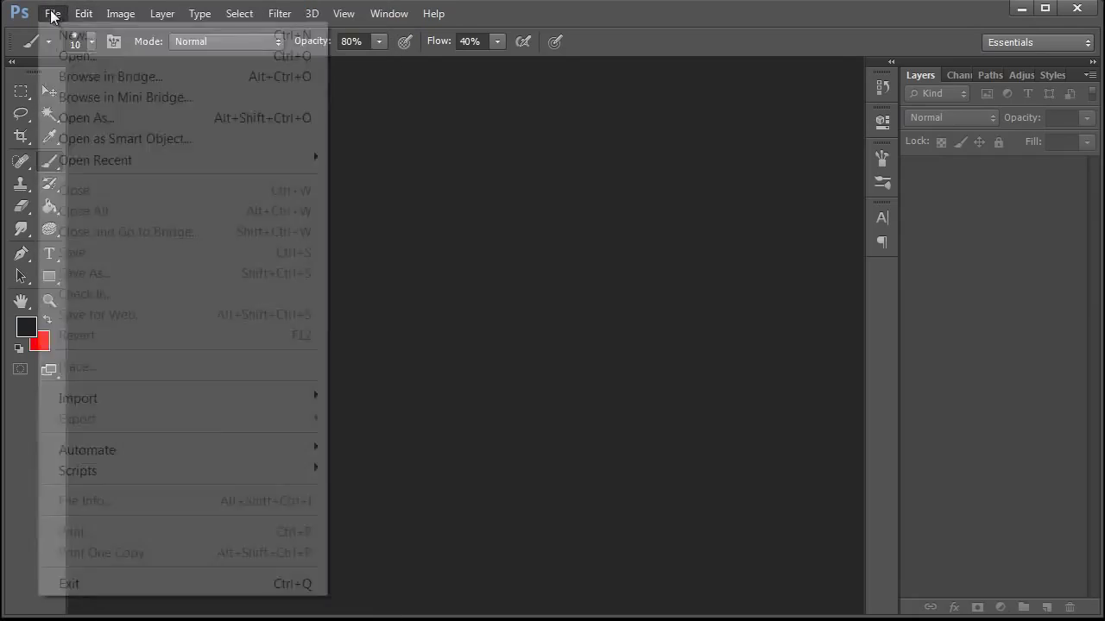
{"action": "left_click", "coordinate": [27, 36]}
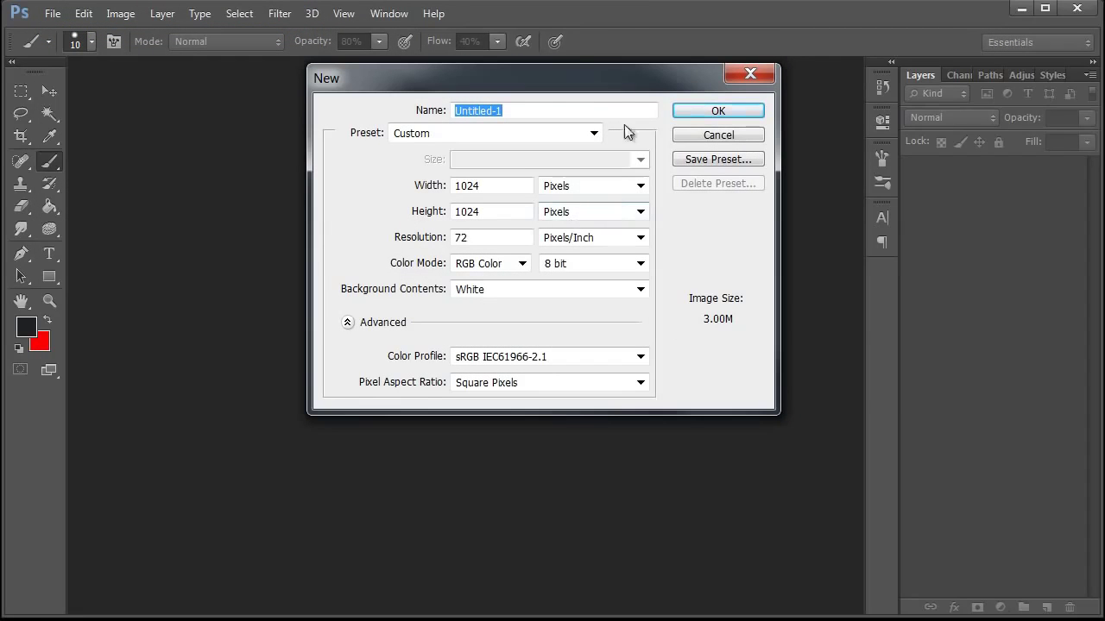
{"action": "left_click_drag", "start_coordinate": [509, 75], "coordinate": [476, 83]}
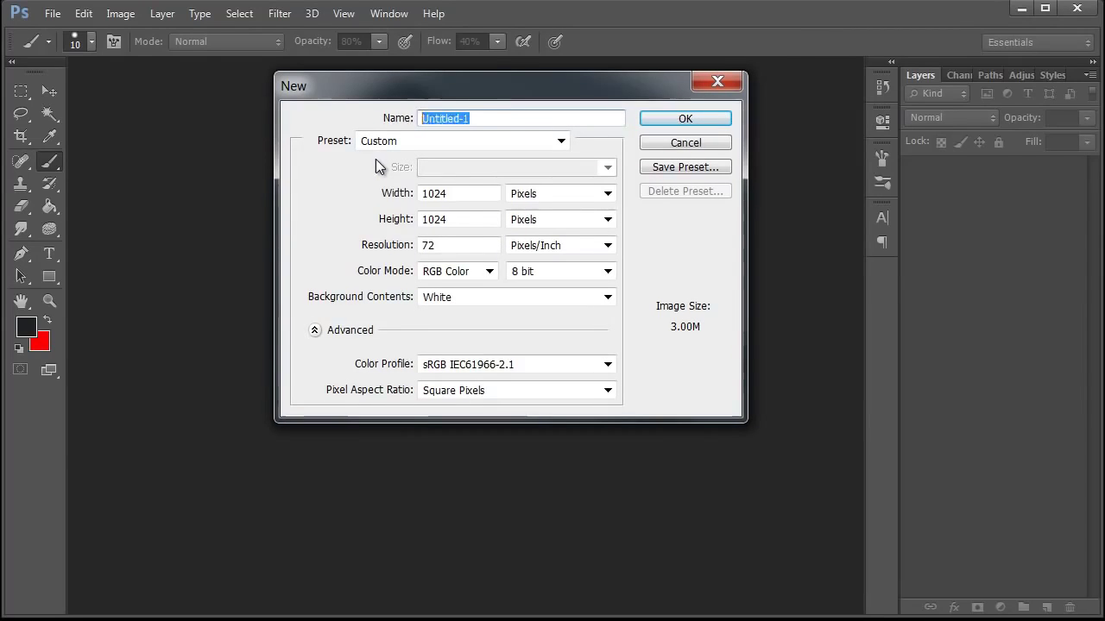
{"action": "type", "text": "Tiling Stone"}
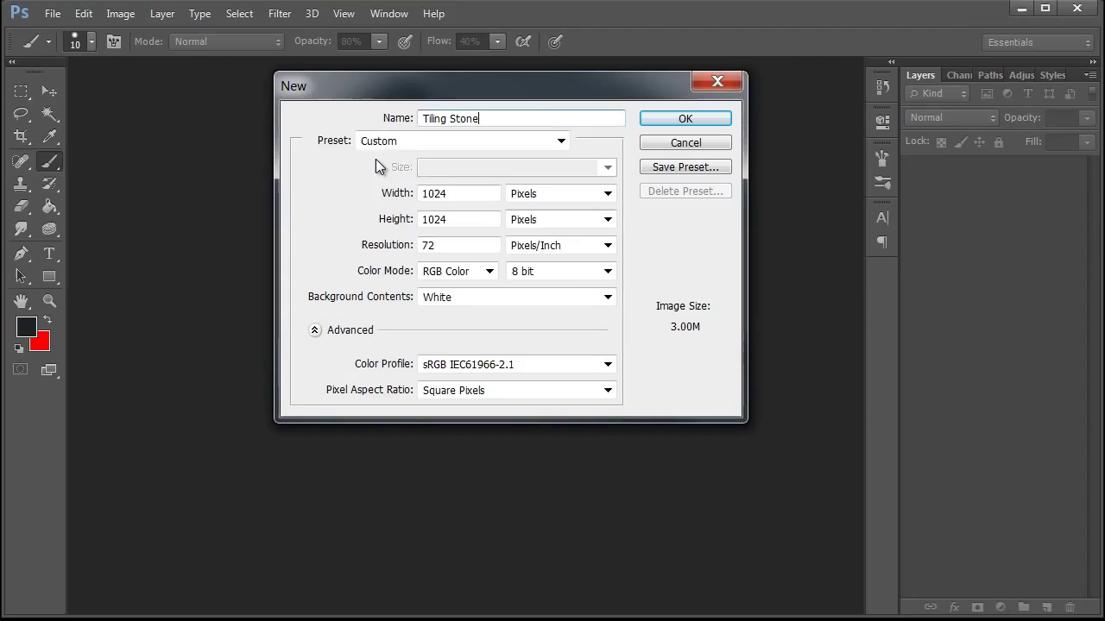
{"action": "key", "text": "Tab"}
{"action": "key", "text": "Tab"}
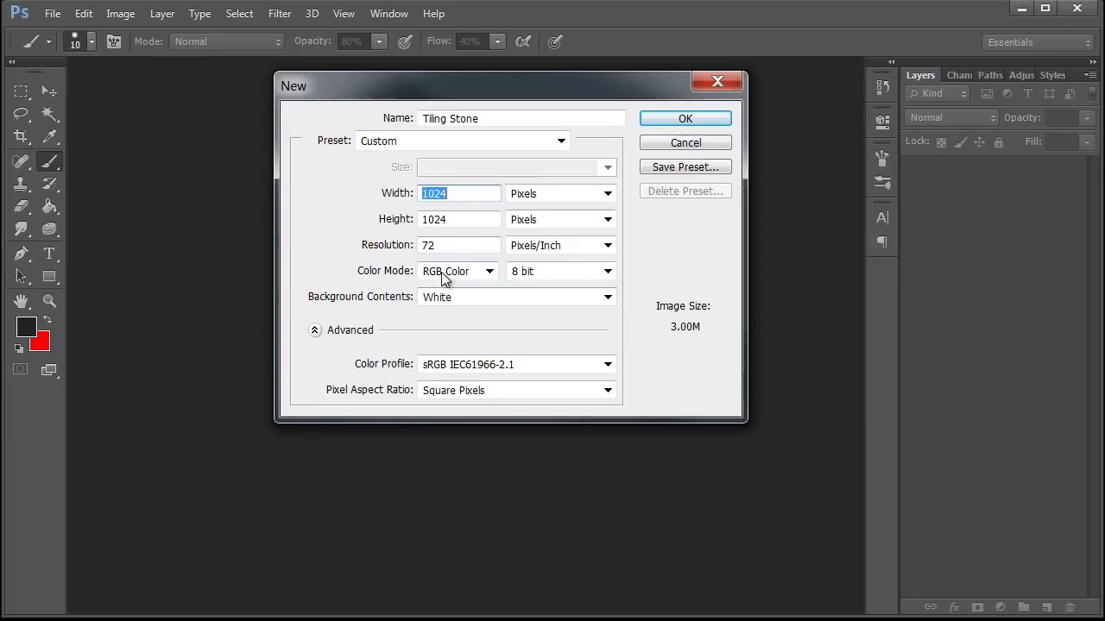
{"action": "left_click", "coordinate": [701, 126]}
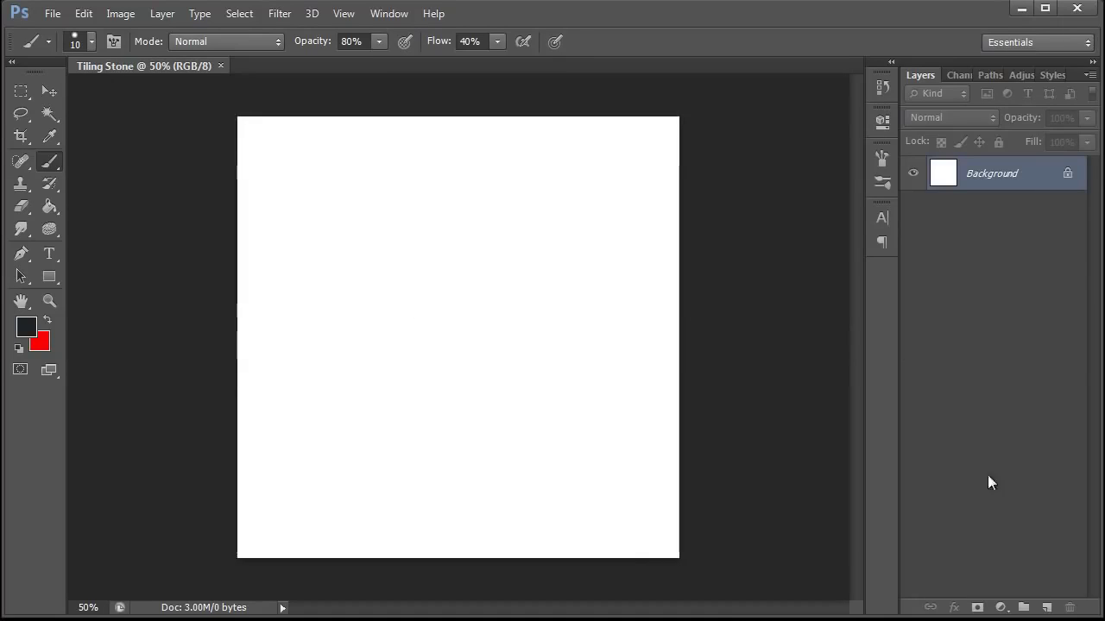
- Fill the background with a very dark warm grey using the Paint Bucket
{"action": "left_click", "coordinate": [52, 207]}
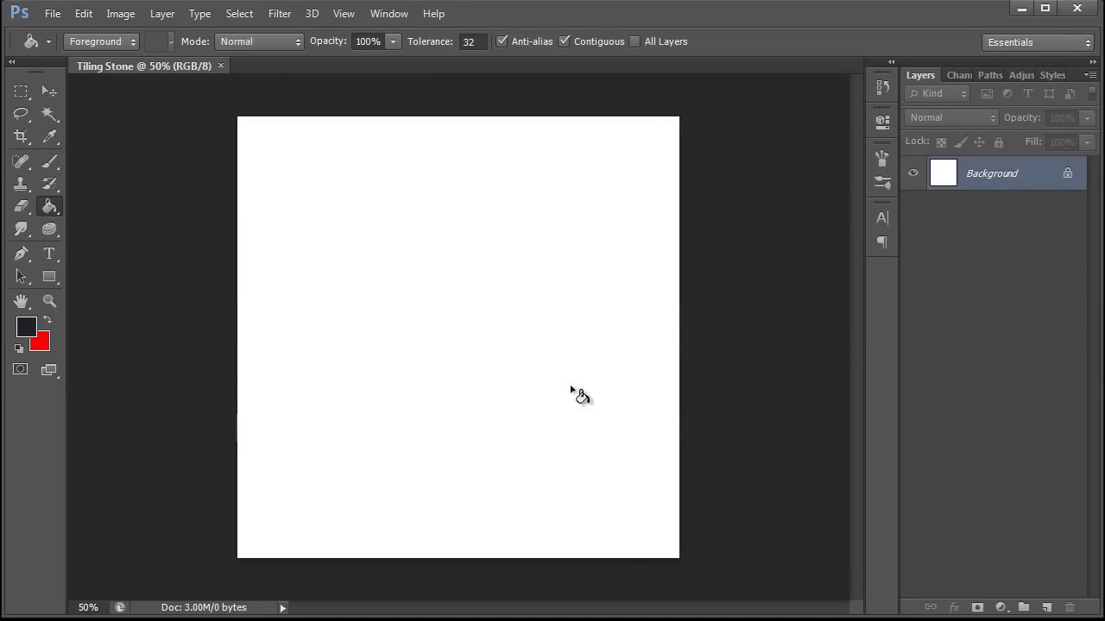
{"action": "left_click", "coordinate": [26, 326]}
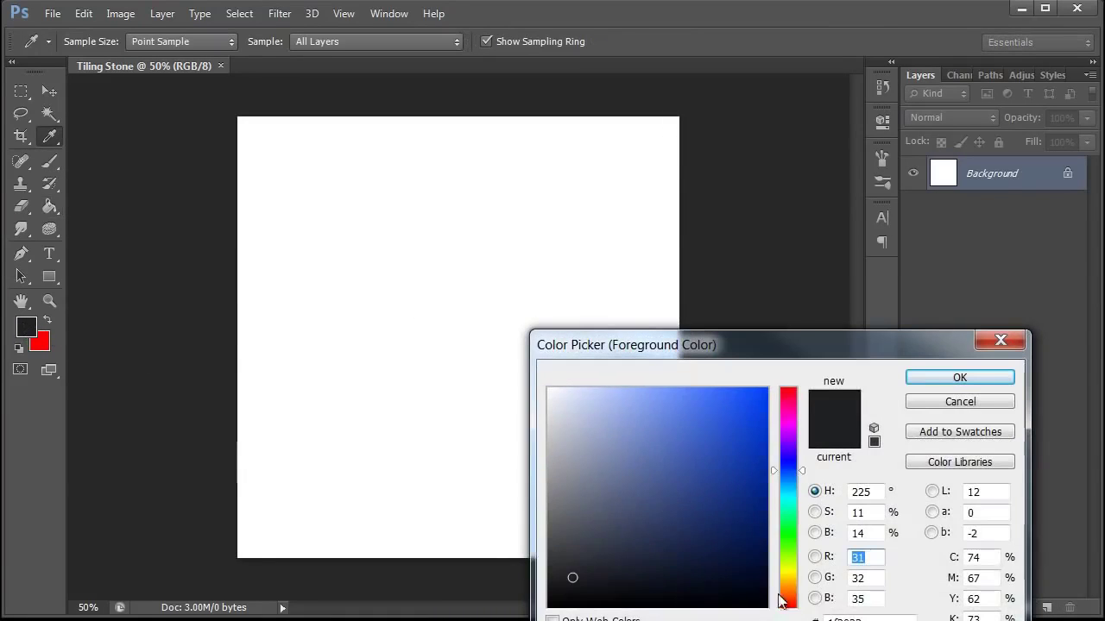
{"action": "left_click", "coordinate": [779, 595]}
{"action": "left_click", "coordinate": [564, 573]}
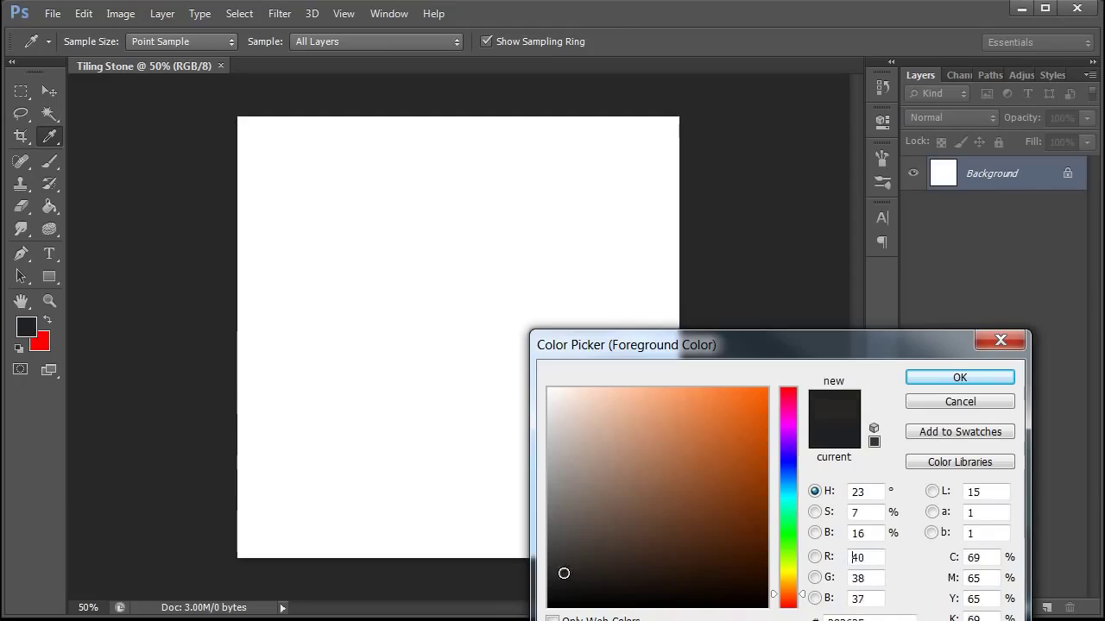
{"action": "left_click", "coordinate": [939, 377]}
{"action": "left_click", "coordinate": [409, 533]}
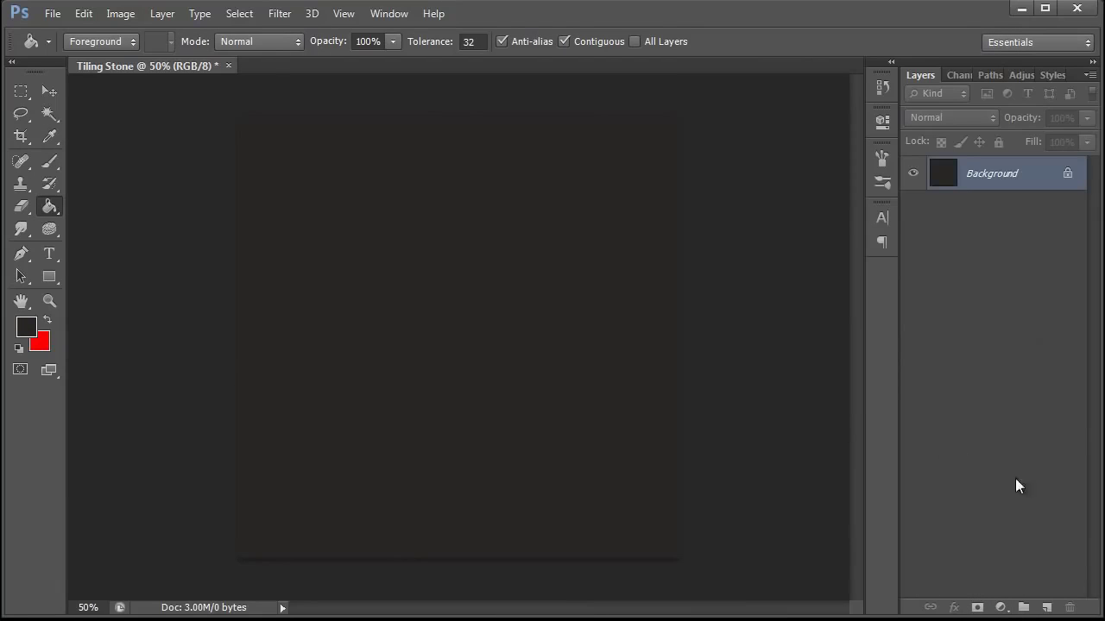
- Add a new empty layer named Base Texture above the background
{"action": "left_click", "coordinate": [1047, 608]}
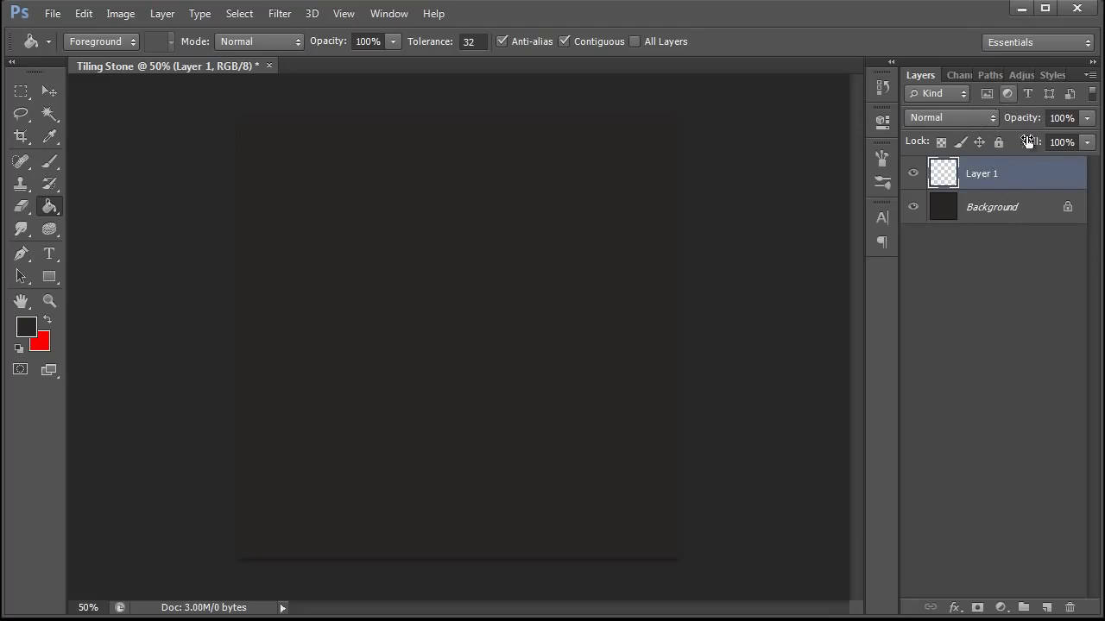
{"action": "double_click", "coordinate": [983, 174]}
{"action": "type", "text": "Base Texture"}
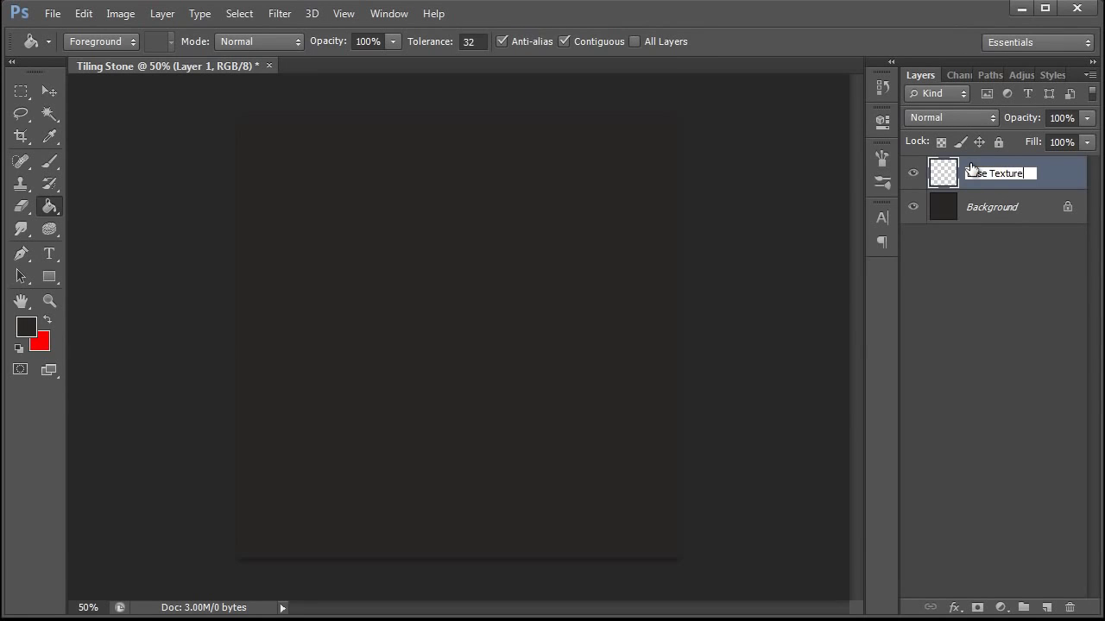
{"action": "key", "text": "Return"}
- Set up the size 90 textured brush with a lighter warm grey colour
{"action": "key", "text": "b"}
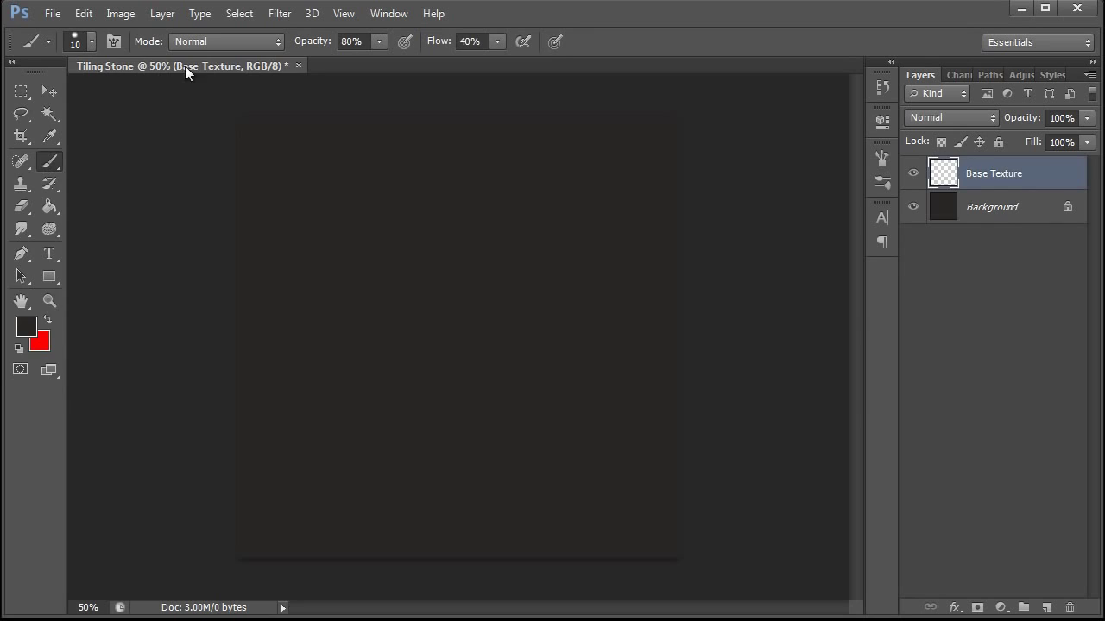
{"action": "left_click", "coordinate": [83, 42]}
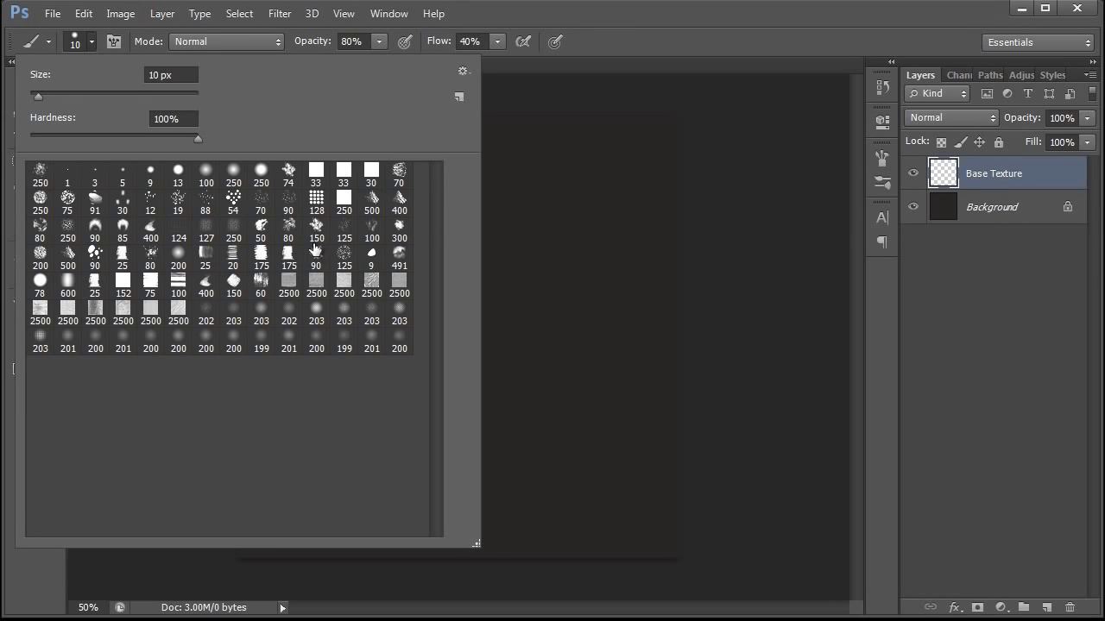
{"action": "left_click", "coordinate": [97, 259]}
{"action": "left_click", "coordinate": [747, 202]}
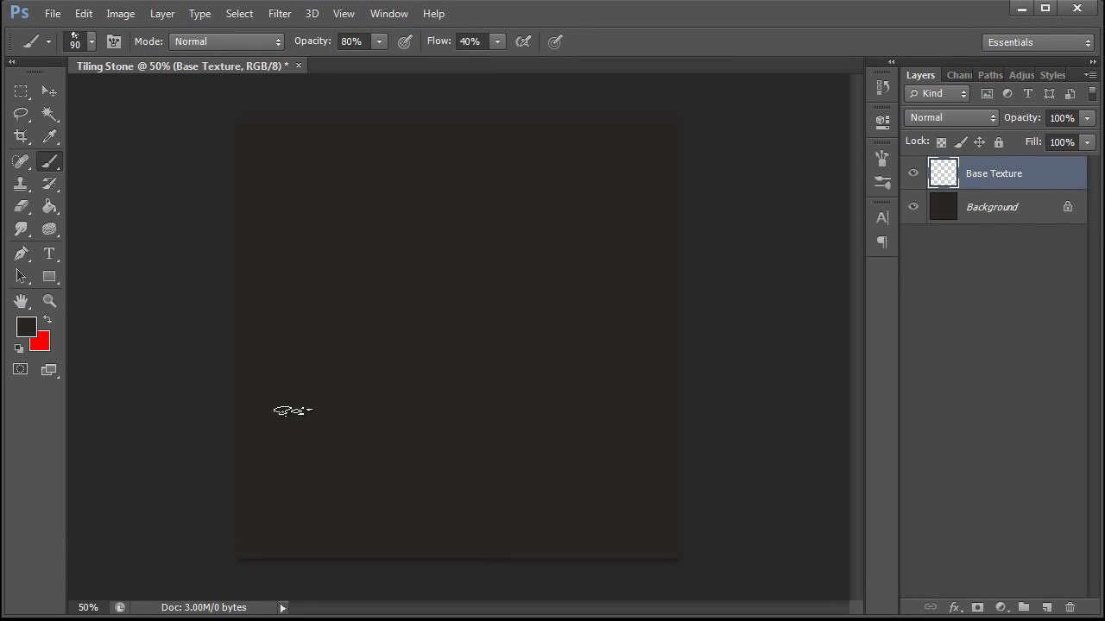
{"action": "left_click", "coordinate": [26, 328]}
{"action": "left_click_drag", "start_coordinate": [570, 557], "coordinate": [569, 546]}
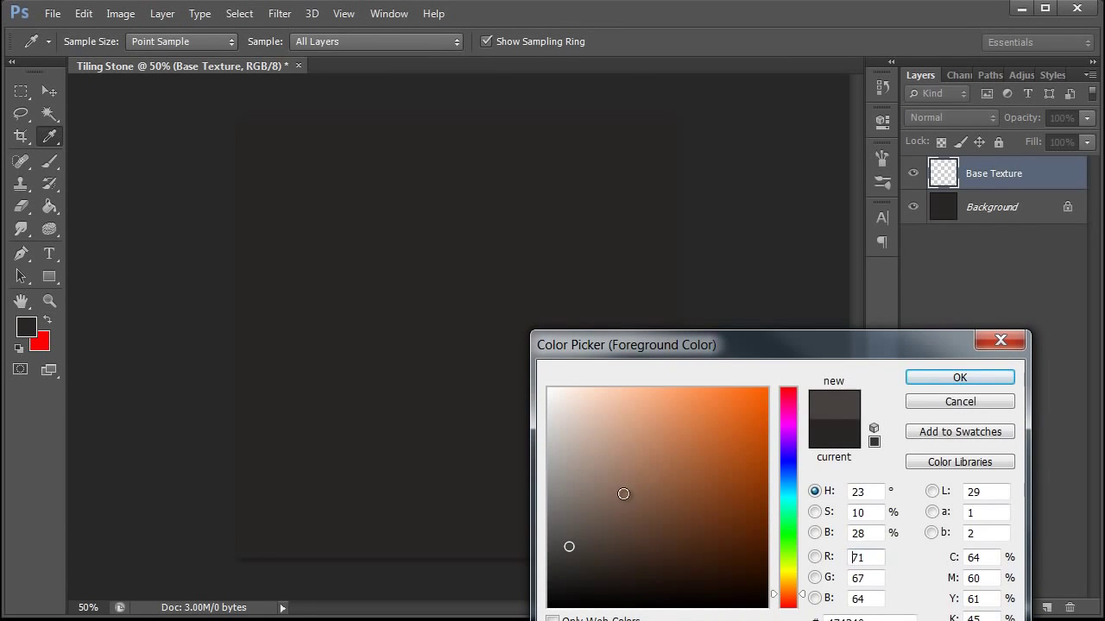
{"action": "left_click", "coordinate": [933, 377]}
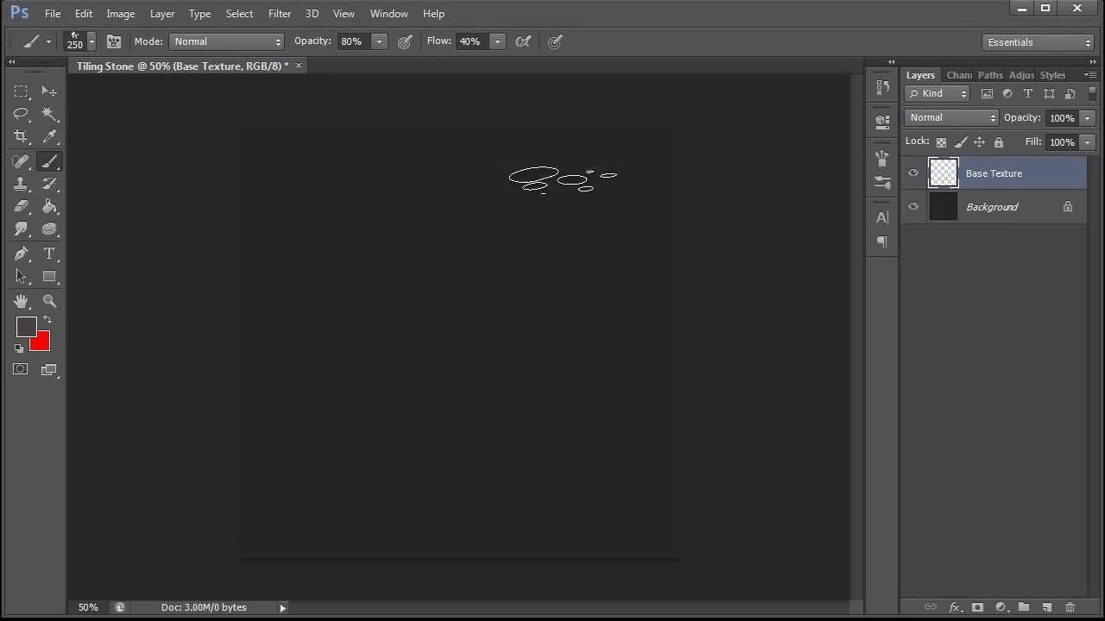
- Paint broad darker warm grey strokes across the right, middle and left of the canvas
{"action": "mouse_move", "coordinate": [677, 449]}
{"action": "left_mouse_down"}
{"action": "mouse_move", "coordinate": [380, 515]}
{"action": "mouse_move", "coordinate": [321, 587]}
{"action": "mouse_move", "coordinate": [328, 577]}
{"action": "mouse_move", "coordinate": [216, 516]}
{"action": "left_mouse_up"}
{"action": "key", "text": "ctrl+z"}
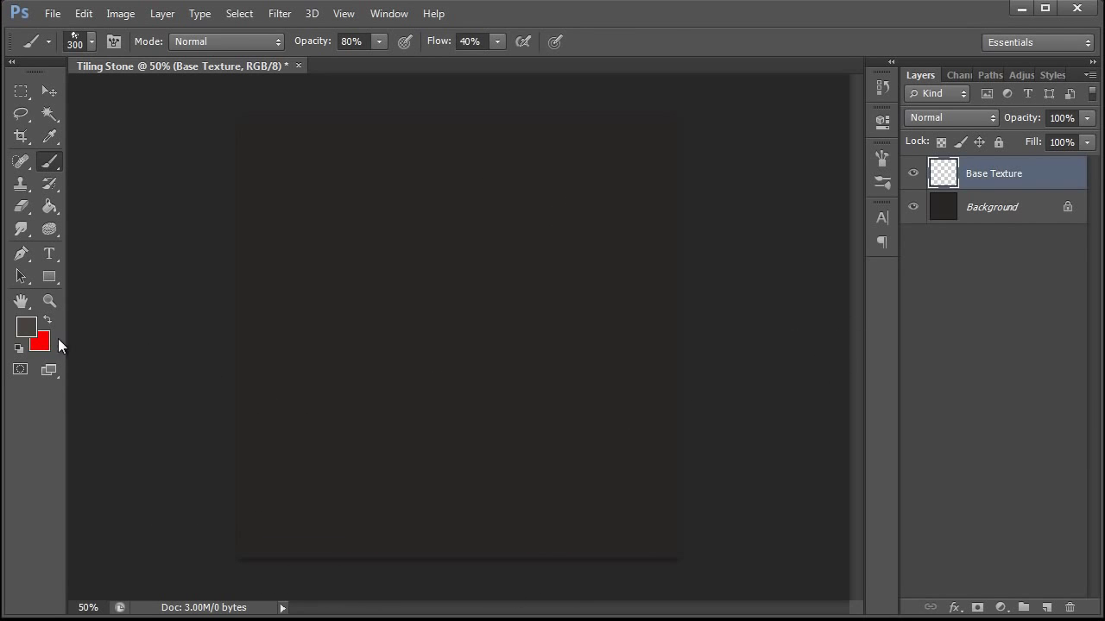
{"action": "left_click", "coordinate": [28, 328]}
{"action": "left_click", "coordinate": [570, 565]}
{"action": "left_click", "coordinate": [918, 384]}
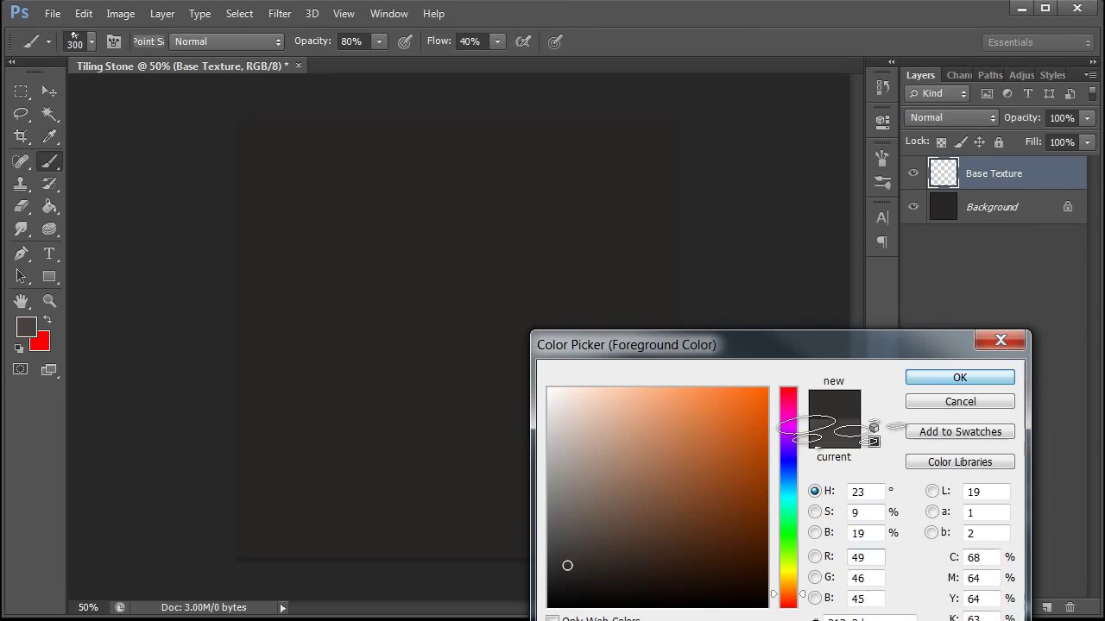
{"action": "mouse_move", "coordinate": [628, 120]}
{"action": "left_mouse_down"}
{"action": "mouse_move", "coordinate": [424, 592]}
{"action": "mouse_move", "coordinate": [715, 440]}
{"action": "left_mouse_up"}
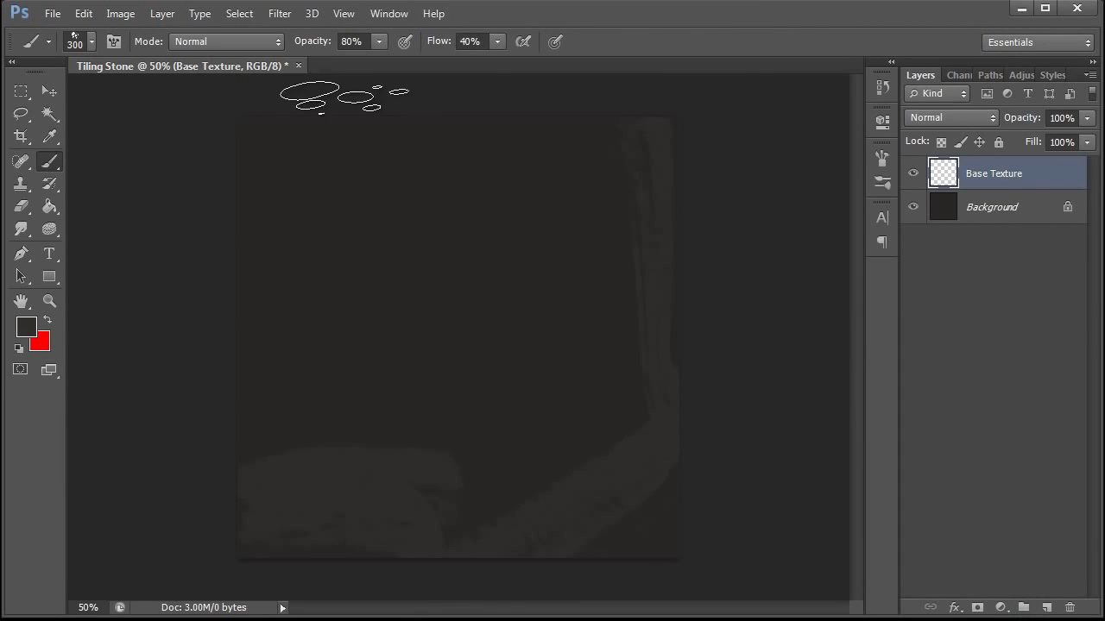
{"action": "mouse_move", "coordinate": [311, 423]}
{"action": "left_mouse_down"}
{"action": "mouse_move", "coordinate": [371, 230]}
{"action": "mouse_move", "coordinate": [431, 523]}
{"action": "mouse_move", "coordinate": [702, 506]}
{"action": "mouse_move", "coordinate": [611, 165]}
{"action": "left_mouse_up"}
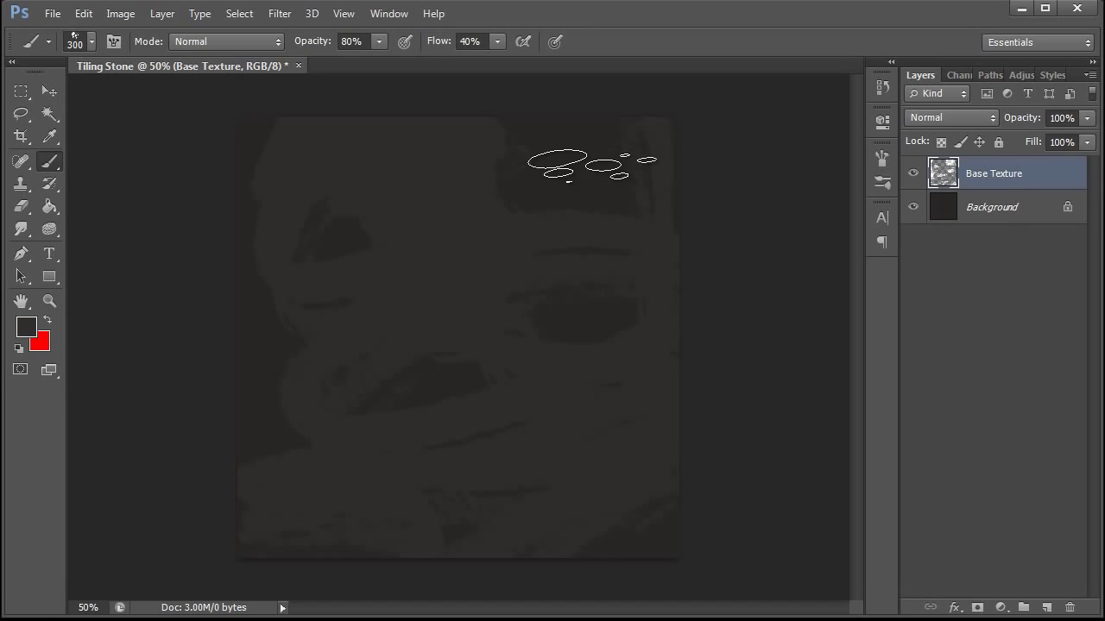
{"action": "left_click_drag", "start_coordinate": [240, 274], "coordinate": [356, 451]}
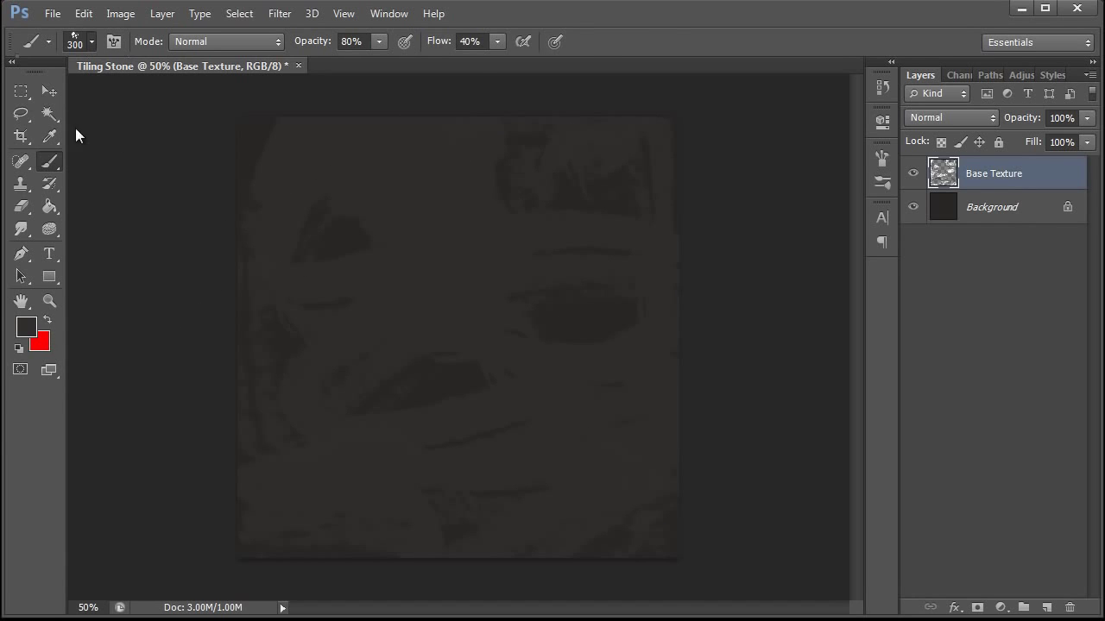
- Reduce the brush to 125 and pick a darker warm grey
{"action": "left_click", "coordinate": [91, 41]}
{"action": "left_click_drag", "start_coordinate": [52, 92], "coordinate": [38, 92]}
{"action": "key", "text": "Return"}
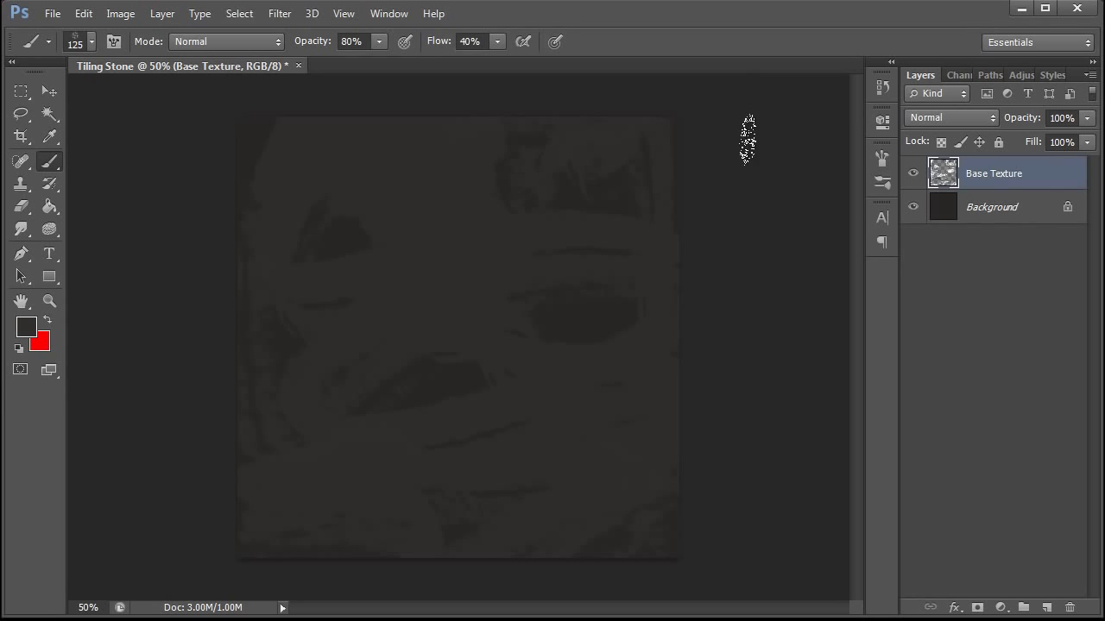
{"action": "key", "text": "i"}
{"action": "left_click", "coordinate": [26, 327]}
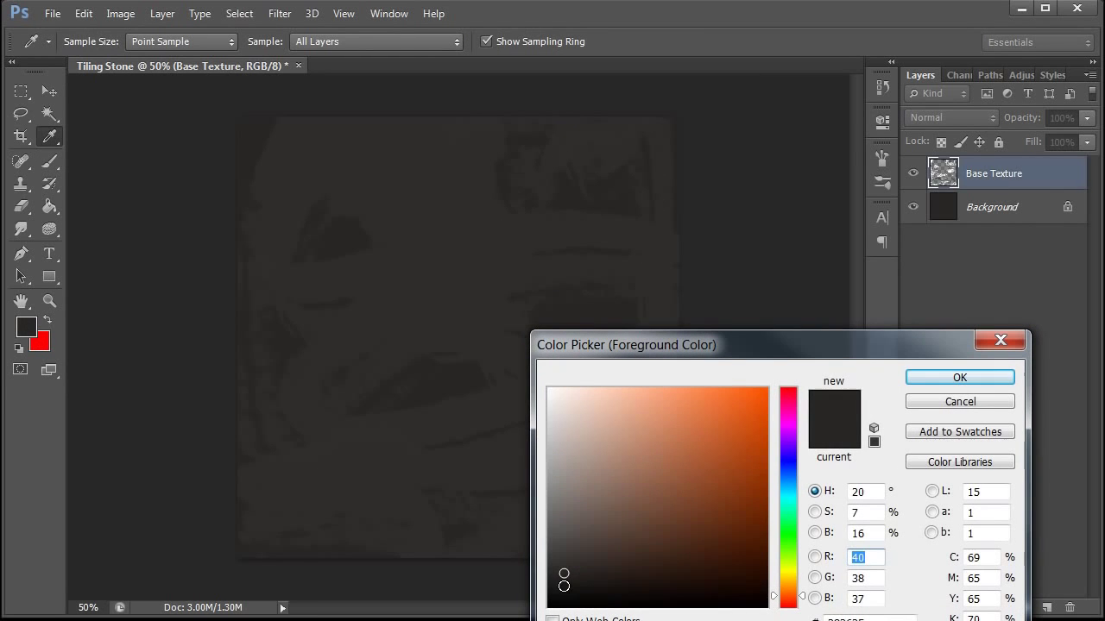
{"action": "left_click", "coordinate": [560, 585]}
{"action": "left_click", "coordinate": [922, 375]}
- Paint dark texture near the top and lower areas, enlarging the brush to 250
{"action": "key", "text": "b"}
{"action": "left_click_drag", "start_coordinate": [413, 121], "coordinate": [412, 166]}
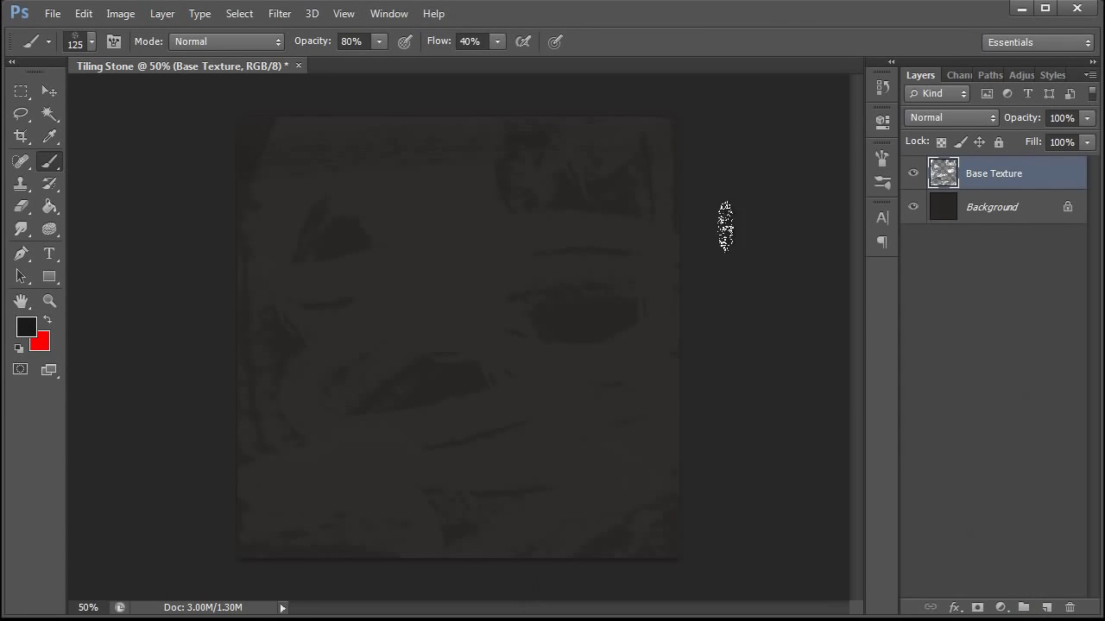
{"action": "key", "text": "bracketright"}
{"action": "key", "text": "bracketright"}
{"action": "key", "text": "bracketright"}
{"action": "key", "text": "bracketright"}
{"action": "key", "text": "bracketright"}
{"action": "left_click_drag", "start_coordinate": [630, 526], "coordinate": [675, 454]}
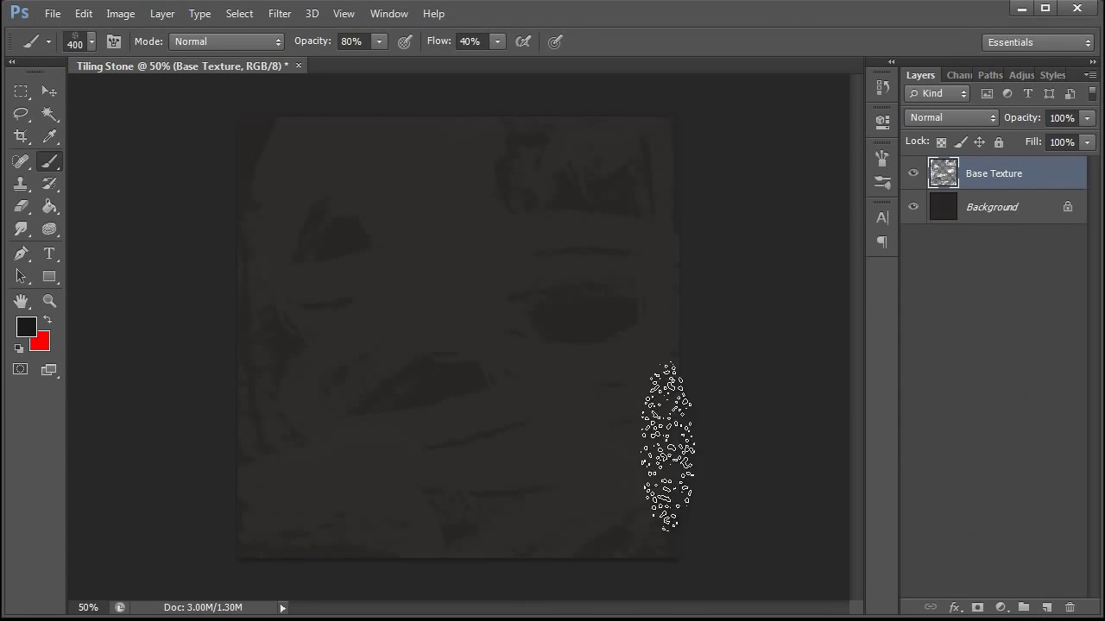
{"action": "mouse_move", "coordinate": [686, 220]}
{"action": "left_mouse_down"}
{"action": "mouse_move", "coordinate": [458, 222]}
{"action": "mouse_move", "coordinate": [599, 505]}
{"action": "left_mouse_up"}
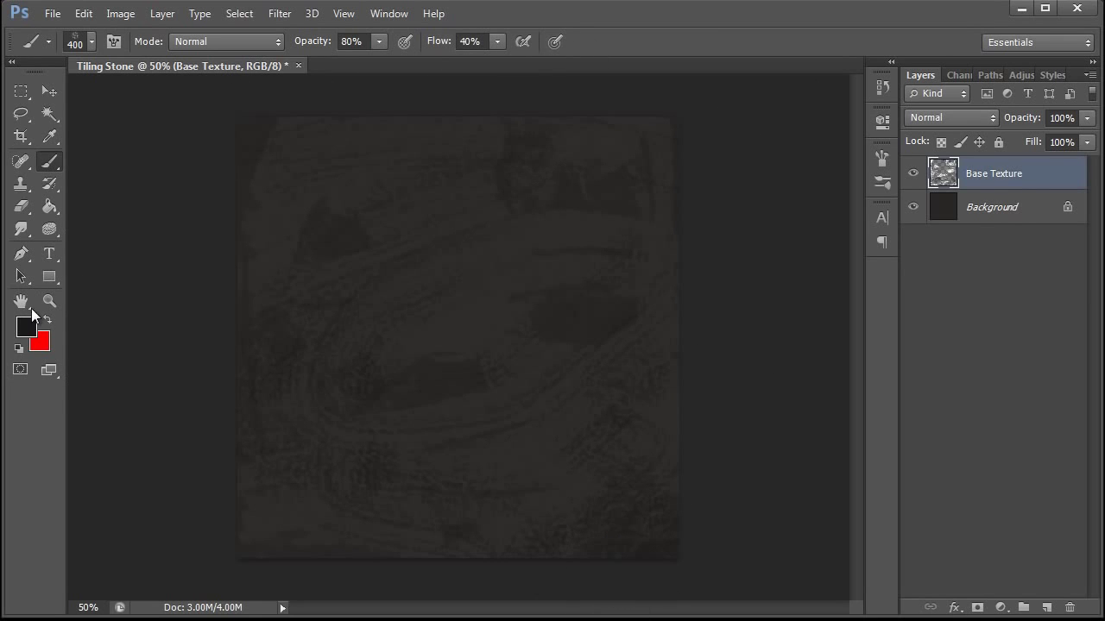
- Switch to the 500 px textured brush with a new dark paint colour
{"action": "left_click", "coordinate": [92, 41]}
{"action": "left_click", "coordinate": [385, 230]}
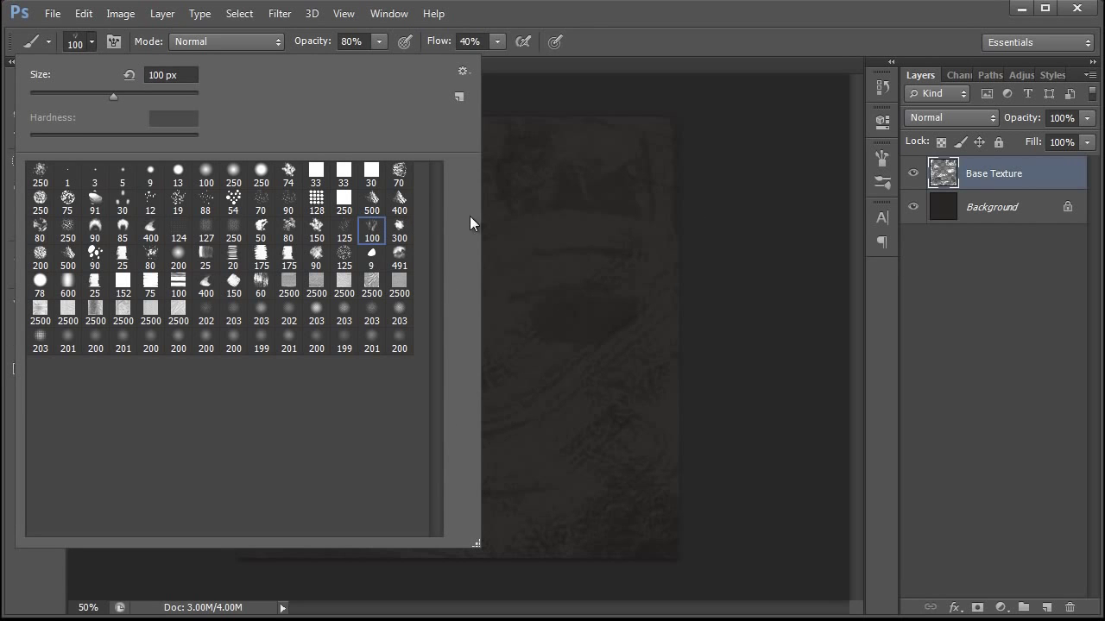
{"action": "left_click", "coordinate": [69, 263]}
{"action": "left_click", "coordinate": [608, 389]}
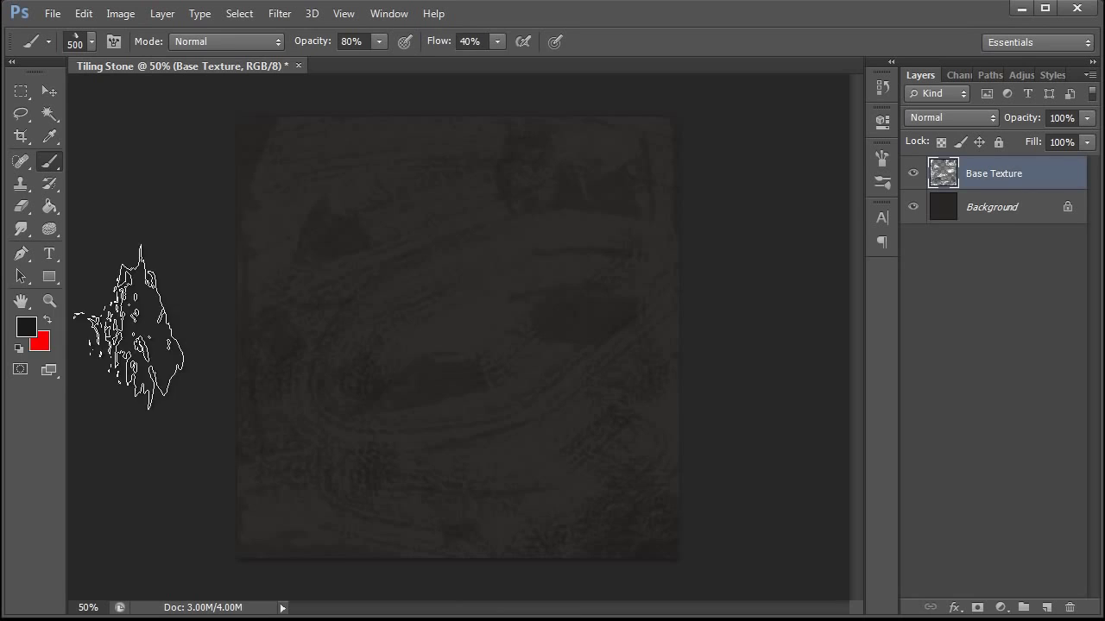
{"action": "left_click", "coordinate": [30, 331]}
{"action": "left_click", "coordinate": [560, 574]}
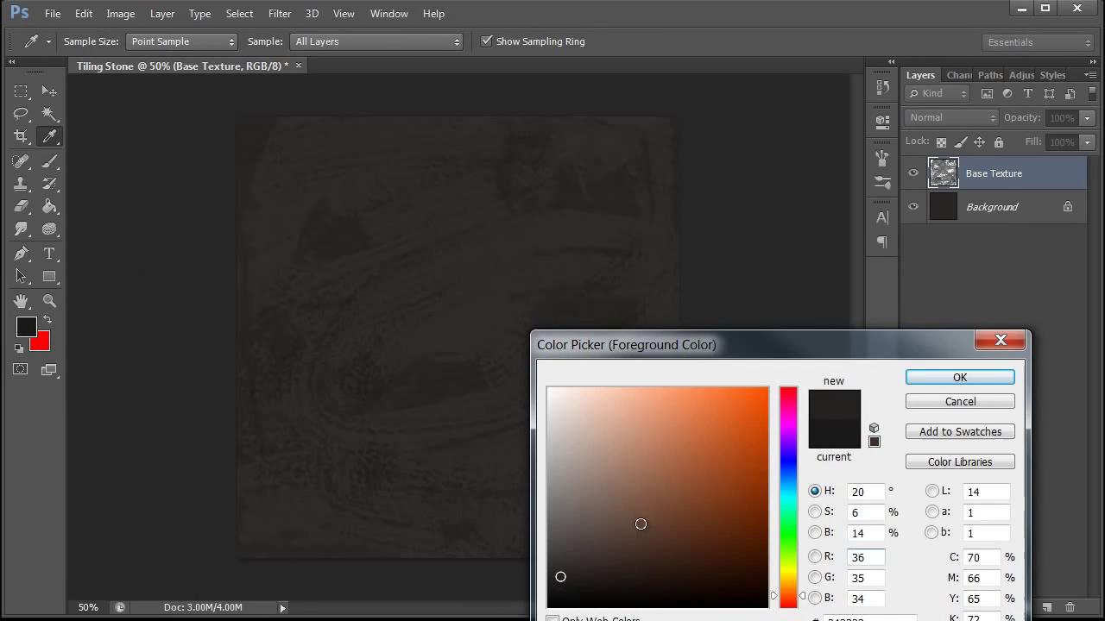
{"action": "left_click", "coordinate": [959, 380]}
- Resize the brush to 900 then 600 px and use a slightly lighter warm grey
{"action": "key", "text": "bracketright"}
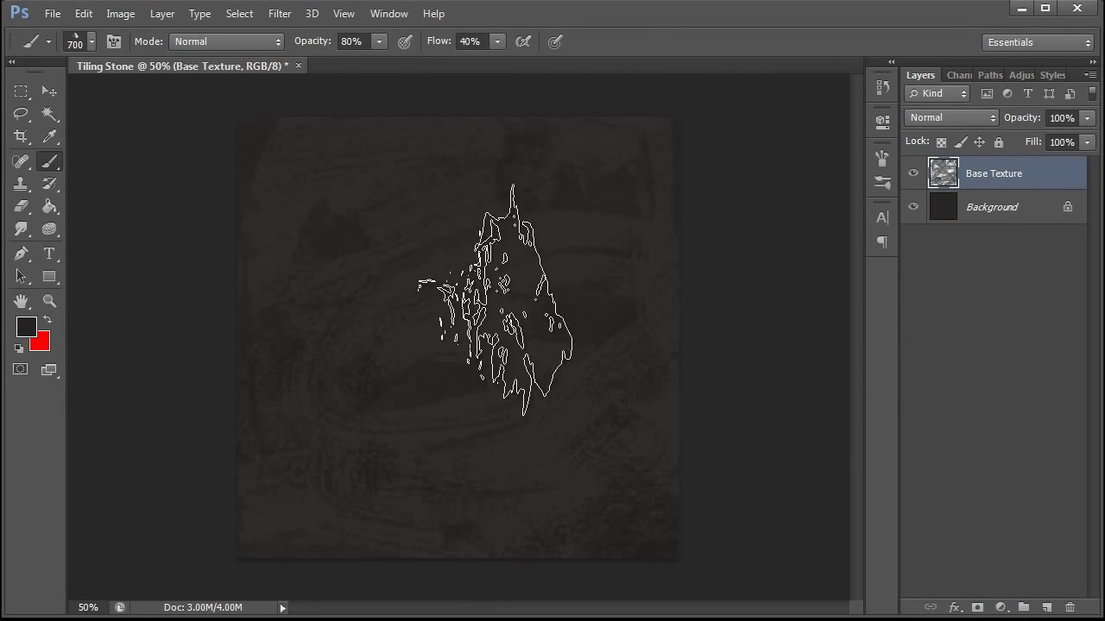
{"action": "key", "text": "bracketright"}
{"action": "key", "text": "bracketright"}
{"action": "key", "text": "bracketright"}
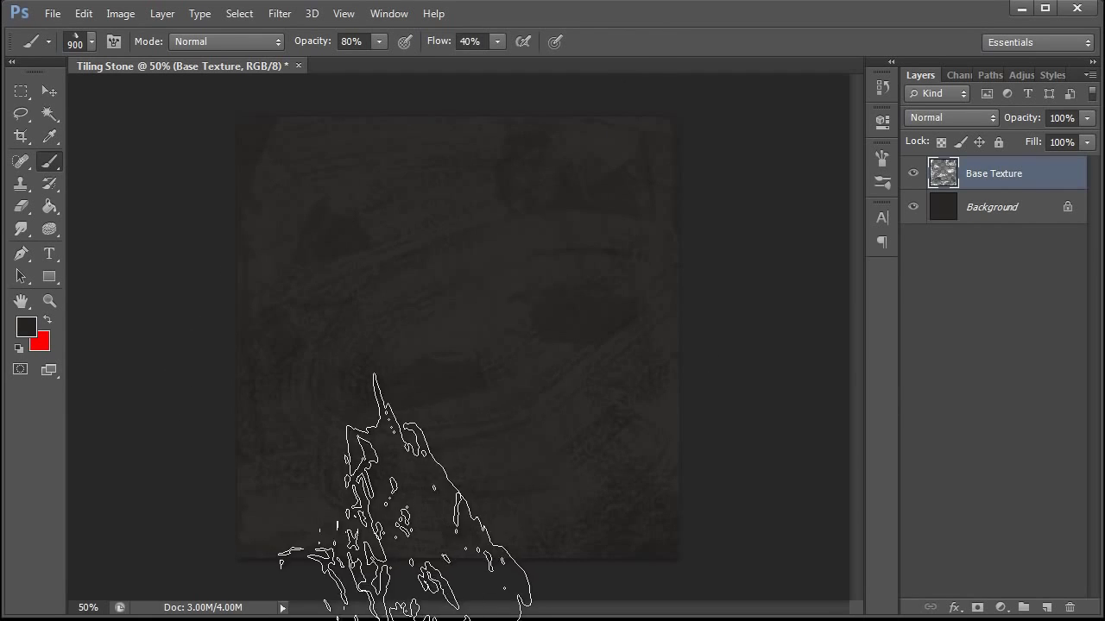
{"action": "key", "text": "bracketleft"}
{"action": "key", "text": "bracketleft"}
{"action": "key", "text": "bracketleft"}
{"action": "key", "text": "bracketleft"}
{"action": "key", "text": "bracketleft"}
{"action": "key", "text": "bracketleft"}
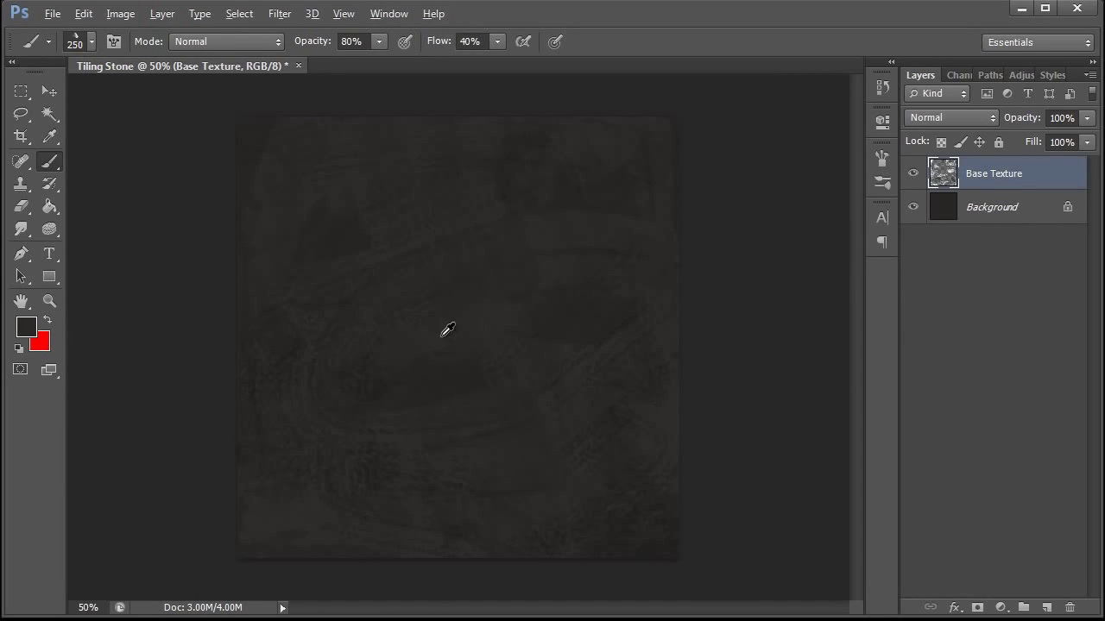
{"action": "left_click", "coordinate": [26, 328]}
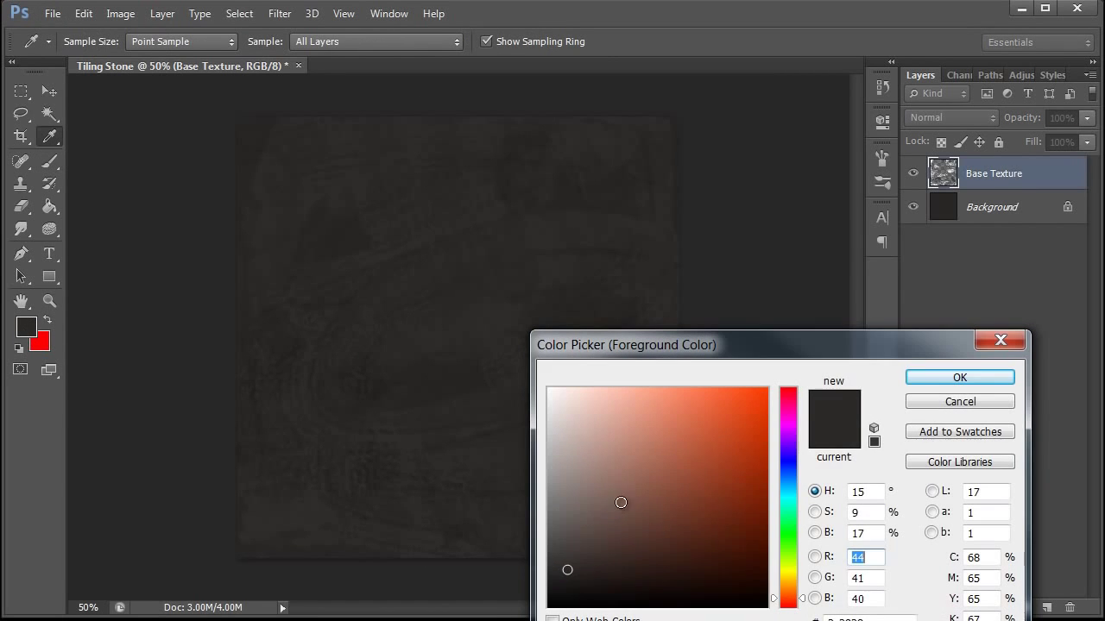
{"action": "left_click", "coordinate": [935, 378]}
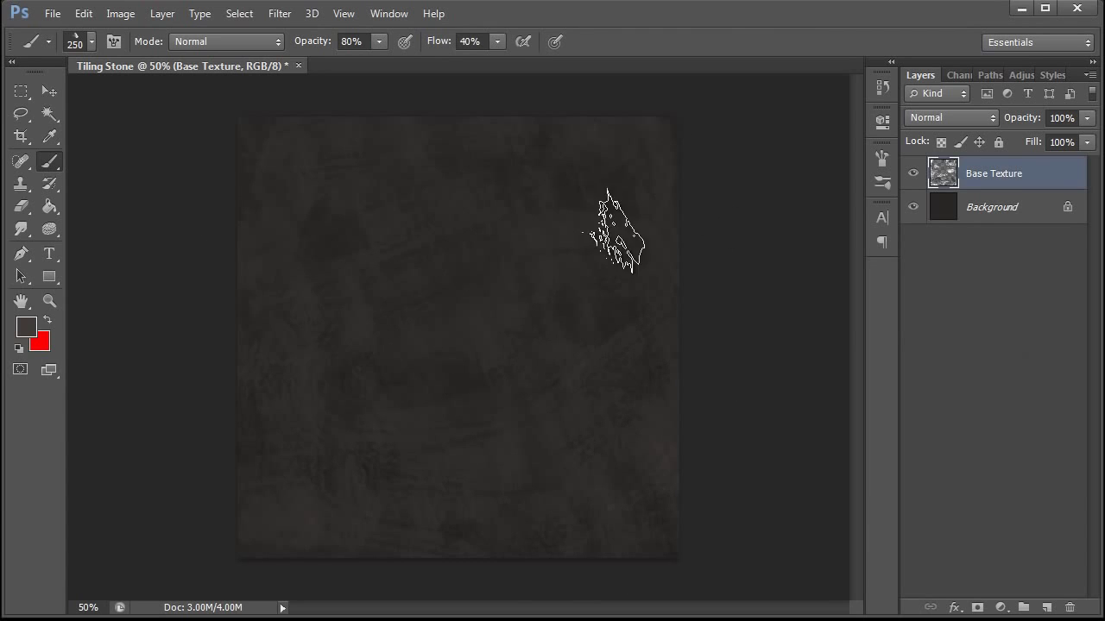
- Repaint with 125, 150 and 250 px textured brushes, sampling colour from the texture
{"action": "left_click", "coordinate": [92, 42]}
{"action": "double_click", "coordinate": [336, 267]}
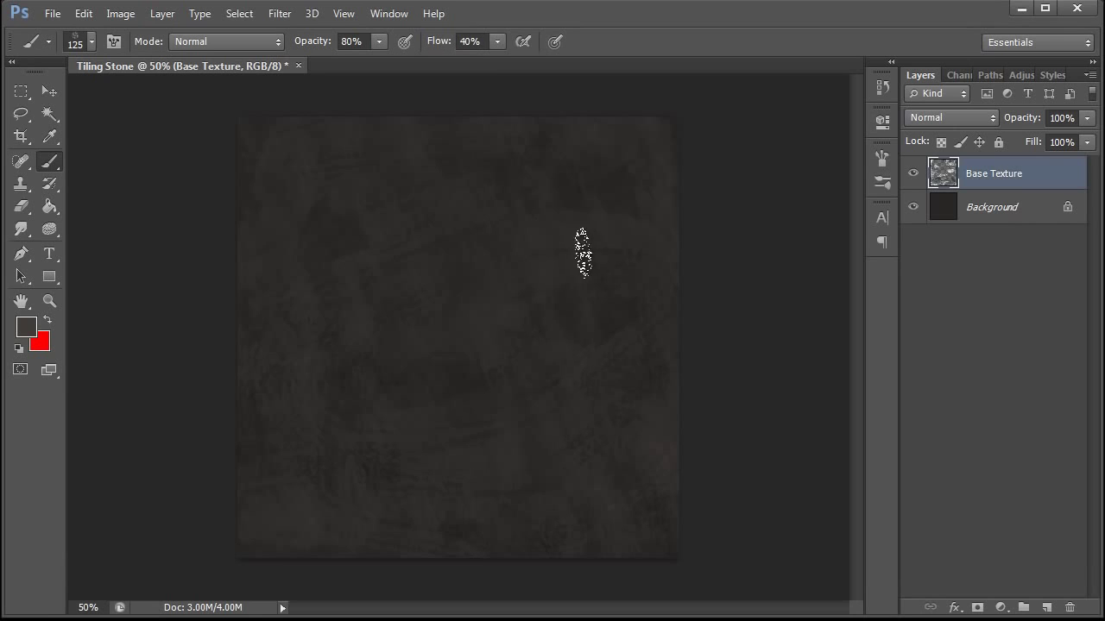
{"action": "left_click", "coordinate": [91, 42]}
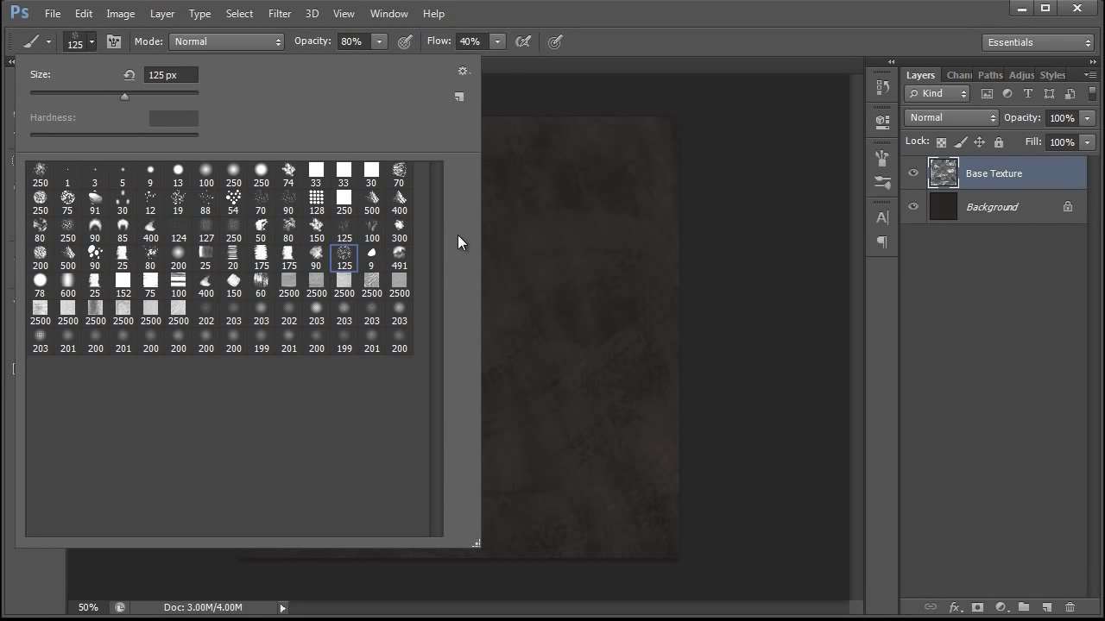
{"action": "left_click", "coordinate": [317, 229]}
{"action": "left_click", "coordinate": [579, 279]}
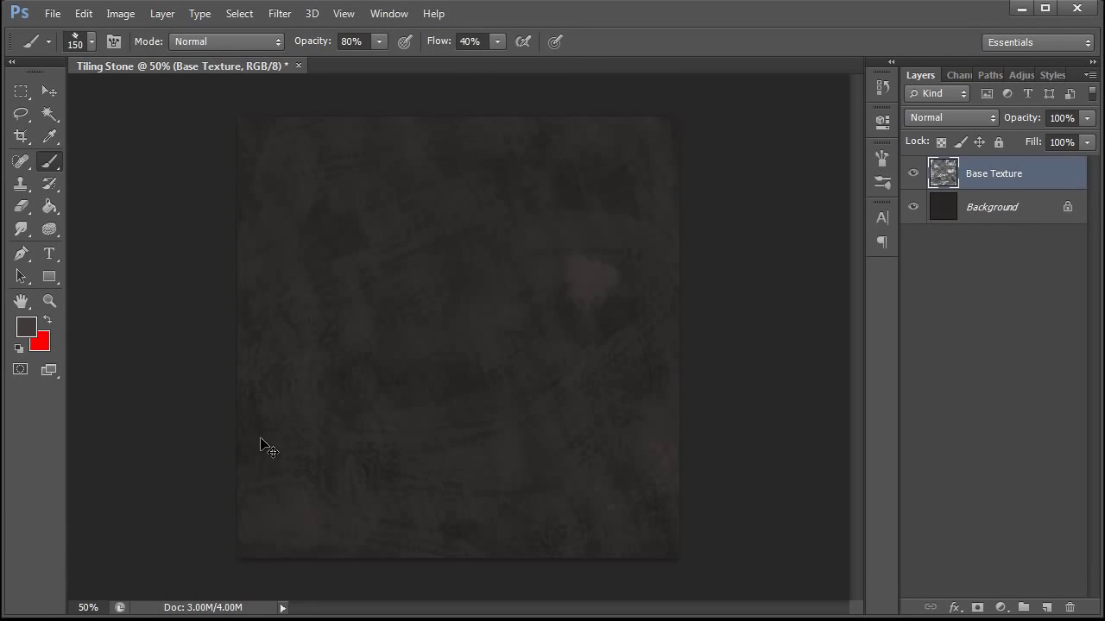
{"action": "left_click", "coordinate": [91, 42]}
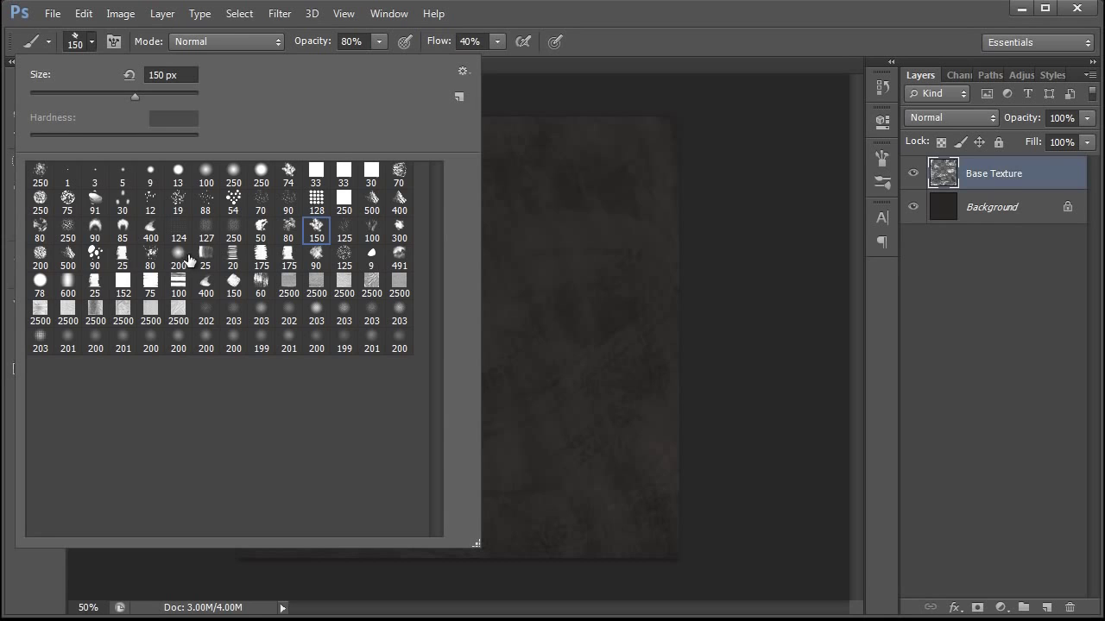
{"action": "left_click", "coordinate": [68, 227]}
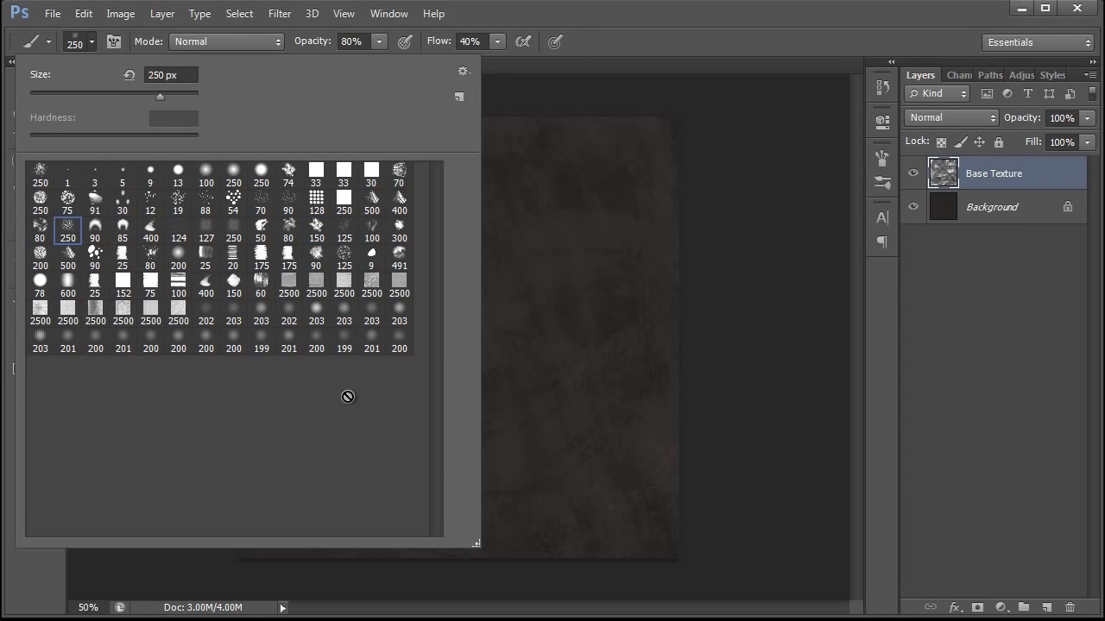
{"action": "left_click", "coordinate": [630, 328]}
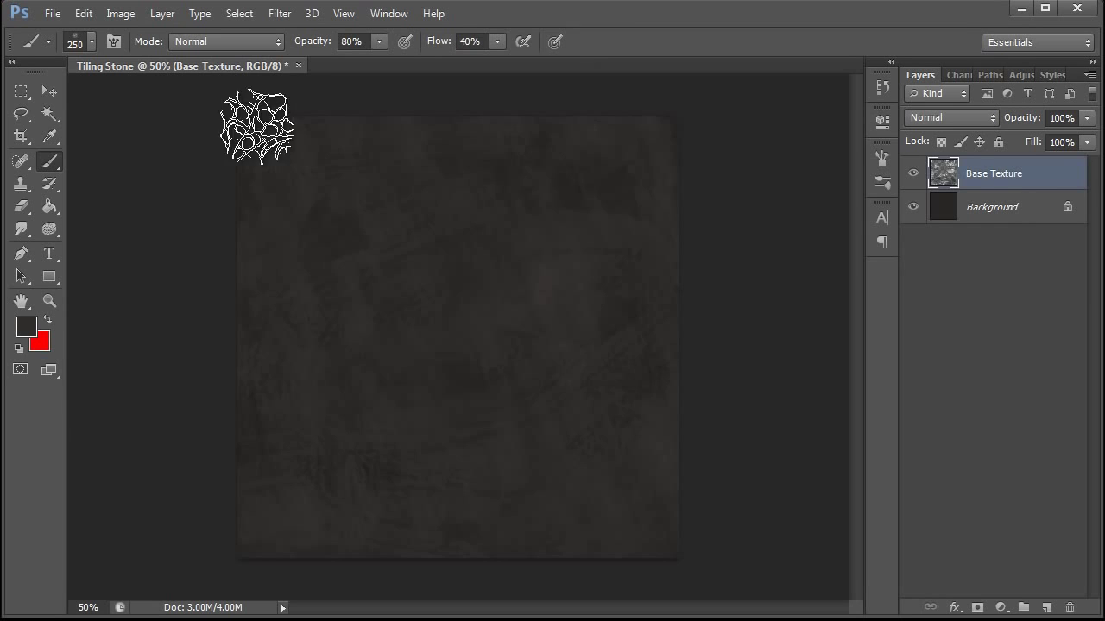
{"action": "left_click", "coordinate": [635, 315], "text": "alt"}
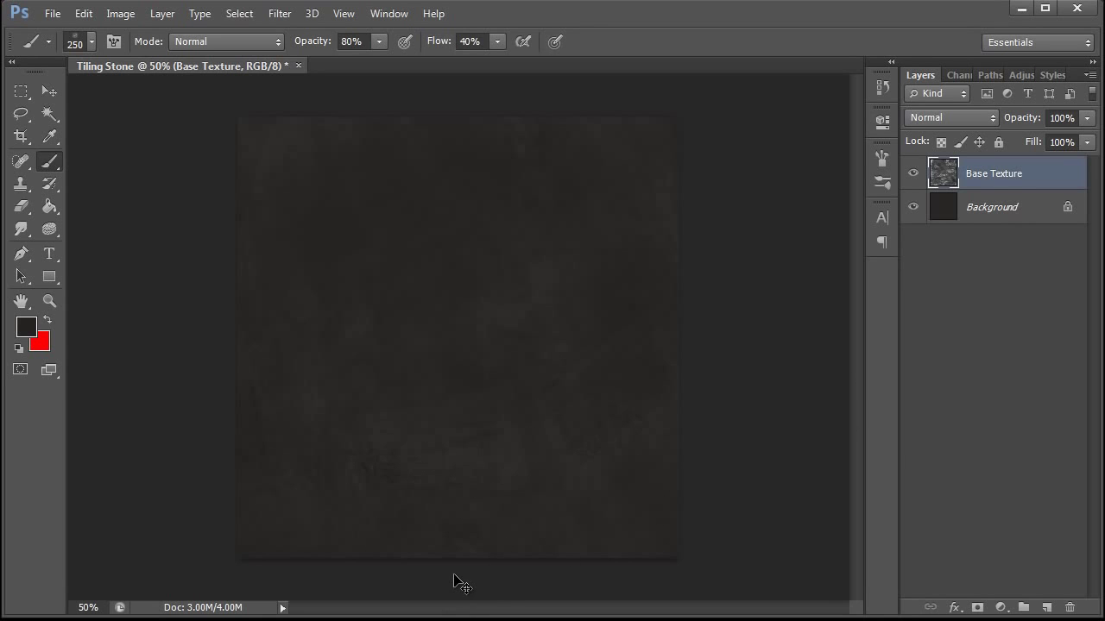
- Set Levels input values to black 10, midtones 1.04 and white 248
{"action": "key", "text": "ctrl+l"}
{"action": "mouse_move", "coordinate": [829, 371]}
{"action": "left_mouse_down"}
{"action": "mouse_move", "coordinate": [636, 177]}
{"action": "mouse_move", "coordinate": [649, 162]}
{"action": "left_mouse_up"}
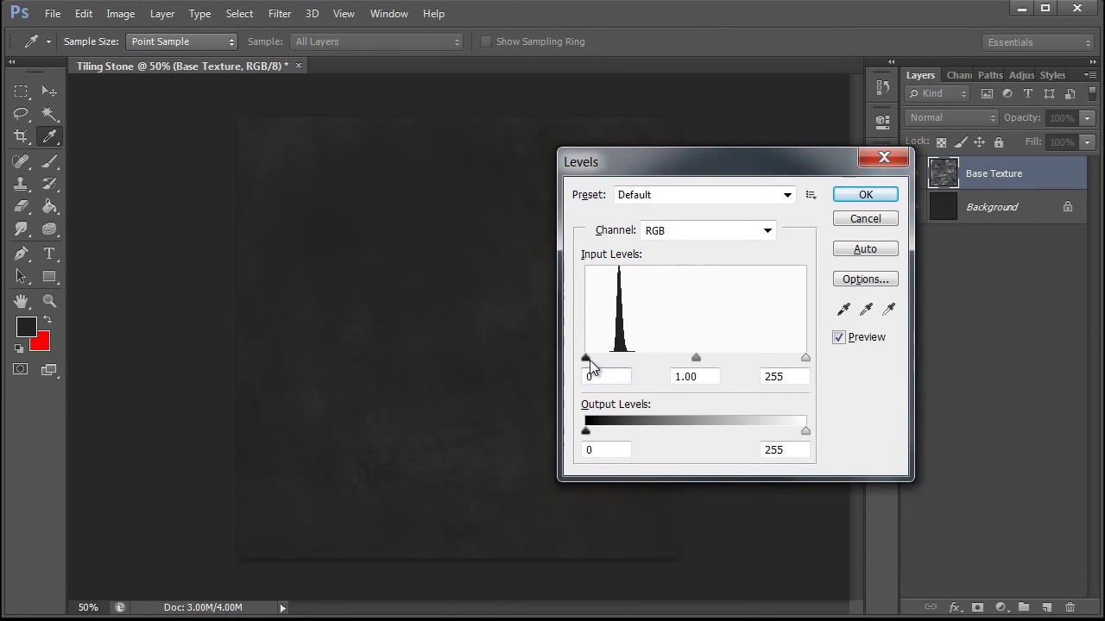
{"action": "left_click_drag", "start_coordinate": [586, 358], "coordinate": [594, 363]}
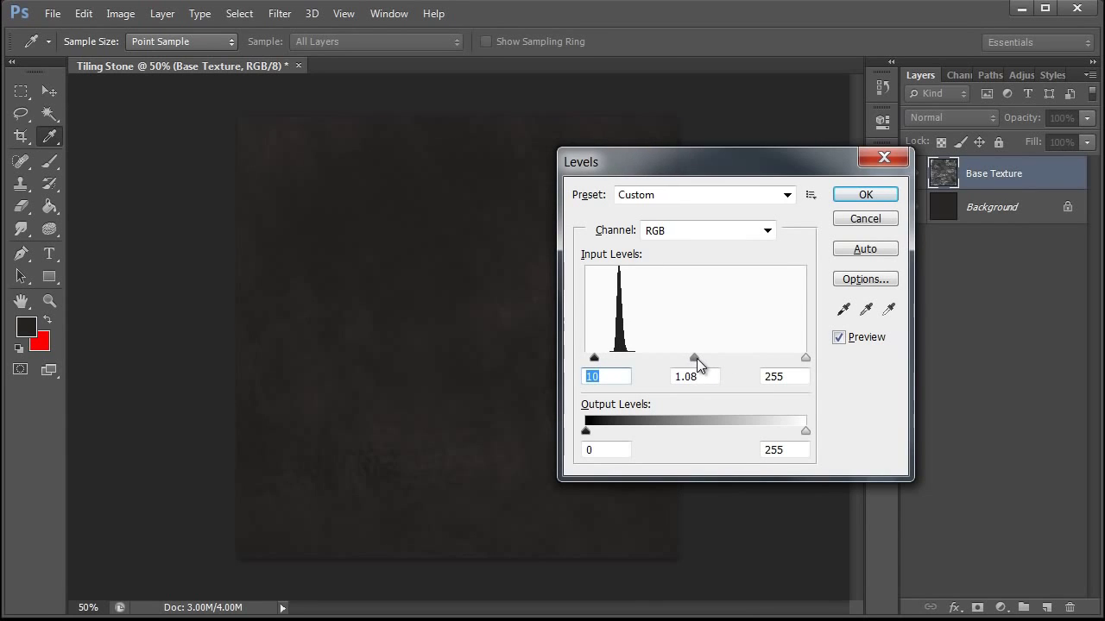
{"action": "left_click_drag", "start_coordinate": [699, 358], "coordinate": [696, 359]}
{"action": "left_click", "coordinate": [803, 357]}
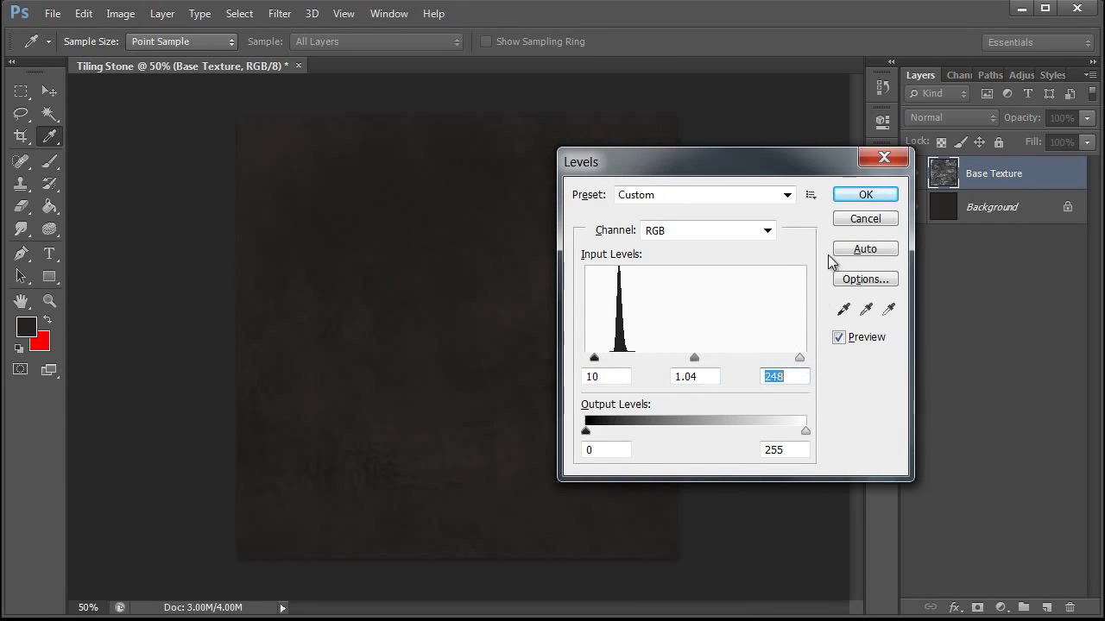
- Apply the Levels change and shift the midtones +2 toward blue in Color Balance
{"action": "left_click", "coordinate": [866, 195]}
{"action": "key", "text": "b"}
{"action": "key", "text": "ctrl+b"}
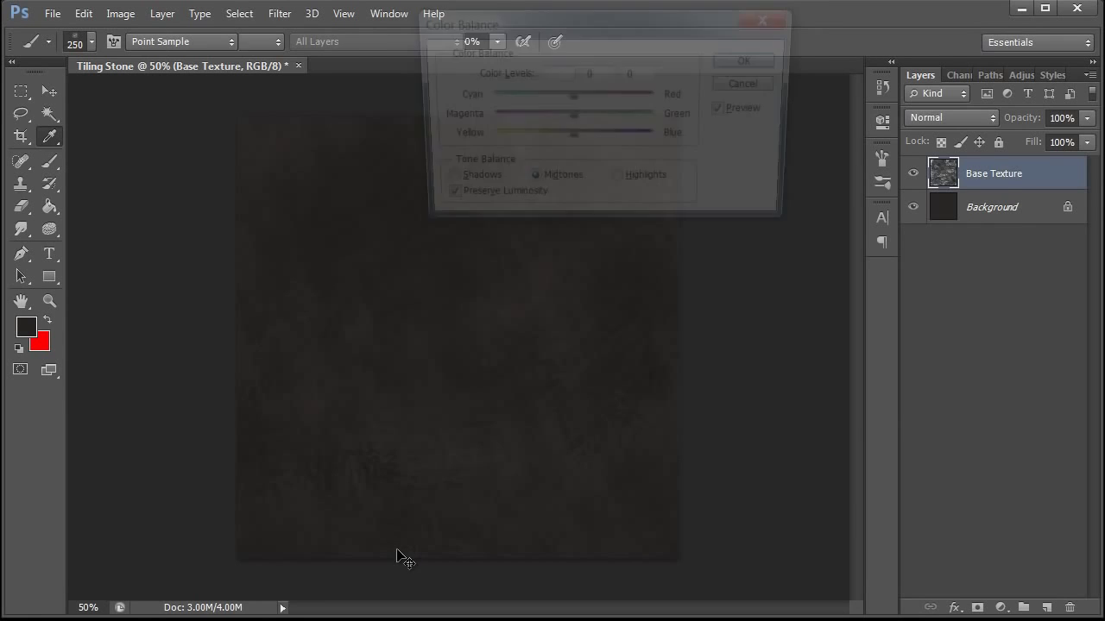
{"action": "left_click_drag", "start_coordinate": [574, 136], "coordinate": [572, 135]}
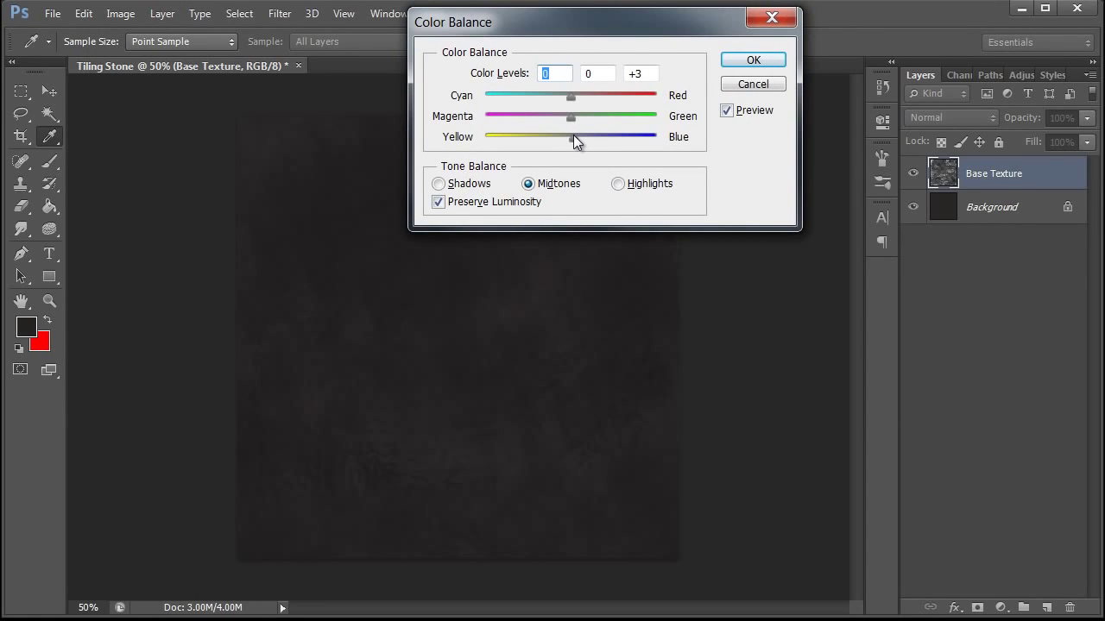
{"action": "left_click", "coordinate": [753, 62]}
- Toggle the Base Texture layer off and on to compare against the background
{"action": "key", "text": "b"}
{"action": "left_click", "coordinate": [912, 175]}
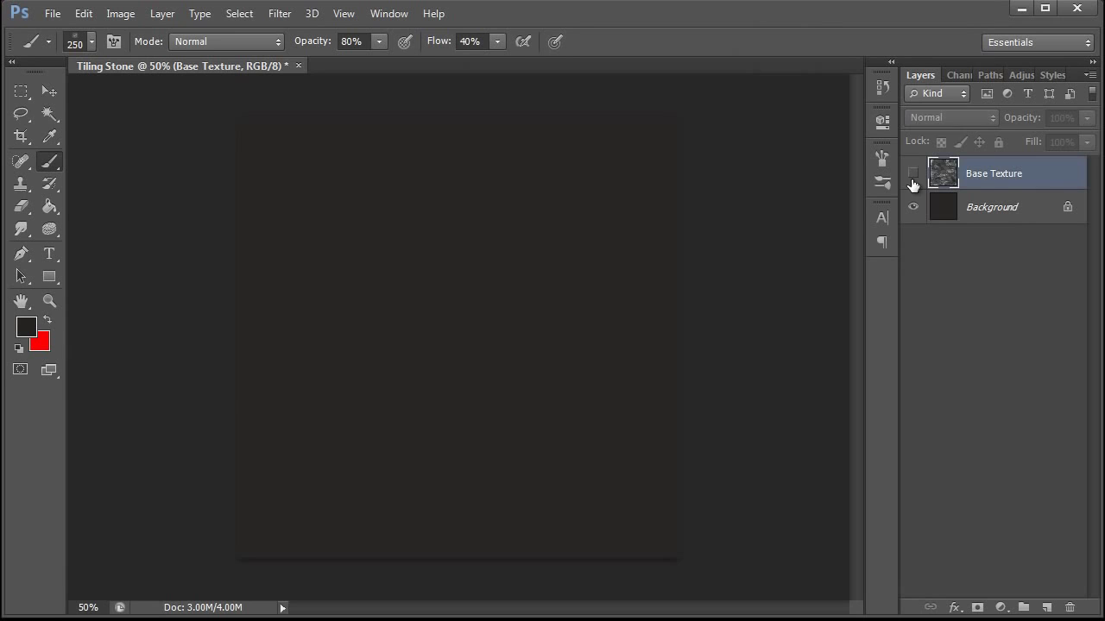
{"action": "left_click", "coordinate": [912, 175]}
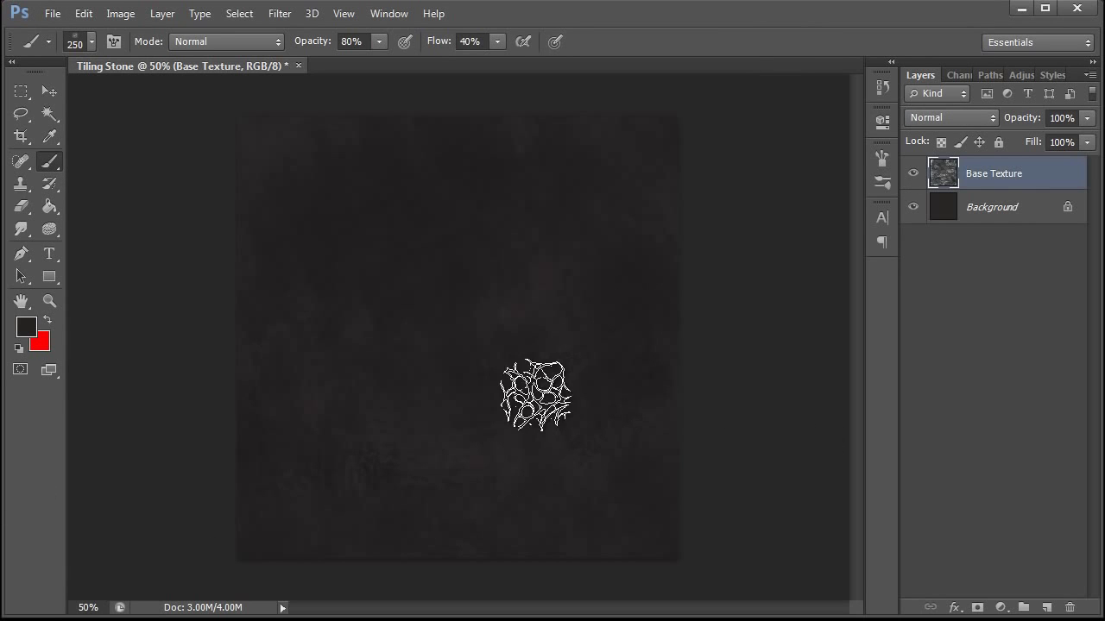
{"action": "left_click", "coordinate": [279, 13]}
{"action": "mouse_move", "coordinate": [299, 398]}
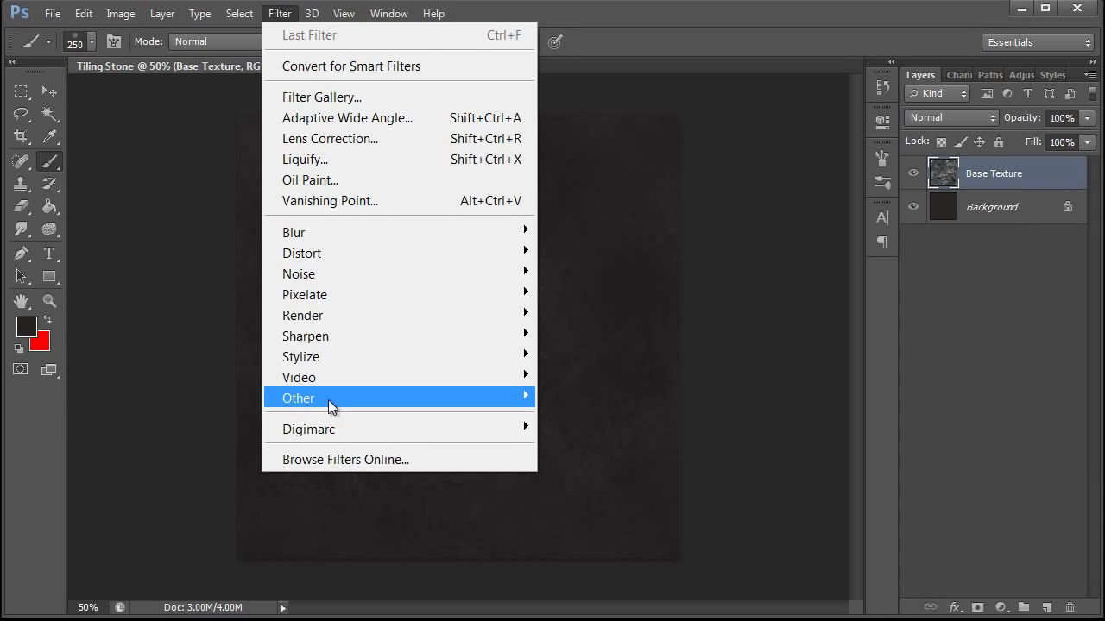
{"action": "left_click", "coordinate": [586, 482]}
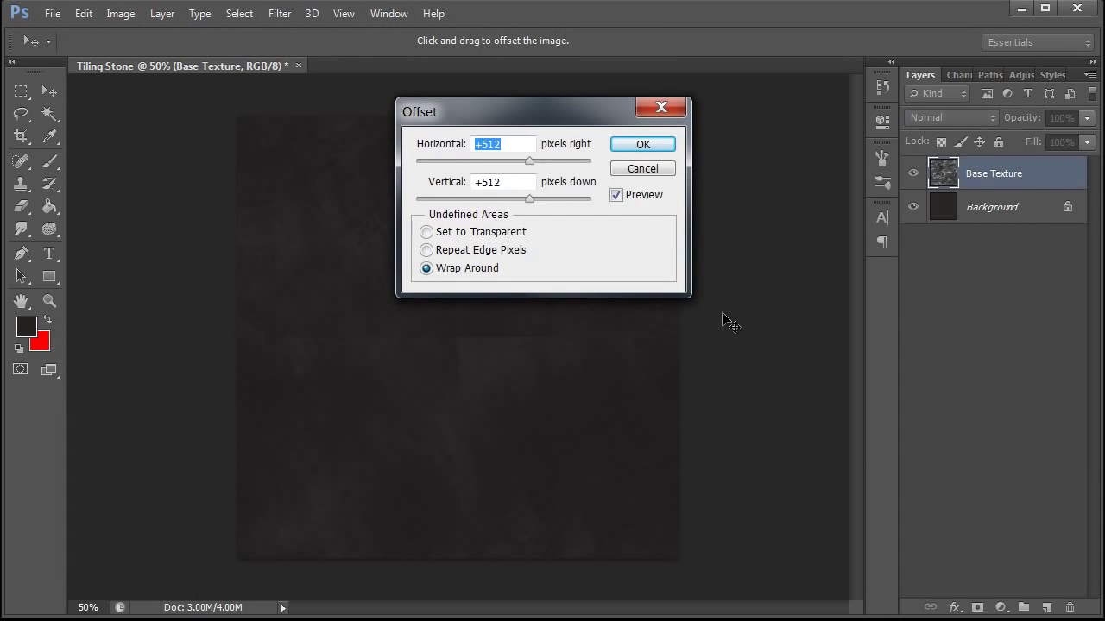
{"action": "mouse_move", "coordinate": [593, 117]}
{"action": "left_mouse_down"}
{"action": "mouse_move", "coordinate": [720, 121]}
{"action": "mouse_move", "coordinate": [783, 139]}
{"action": "left_mouse_up"}
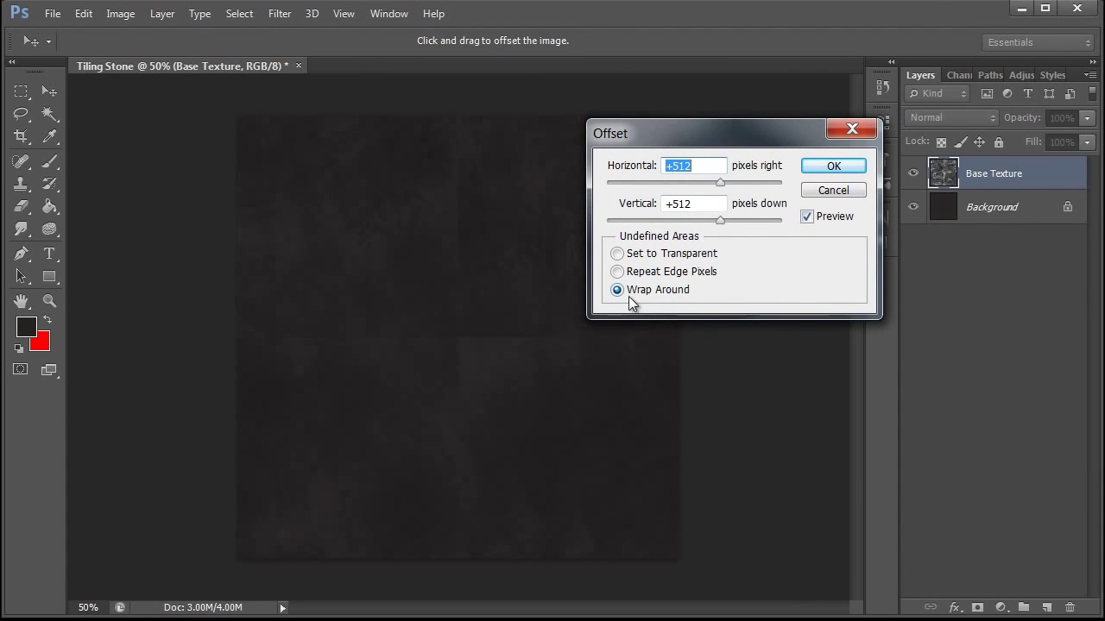
{"action": "left_click", "coordinate": [833, 165]}
{"action": "key", "text": "b"}
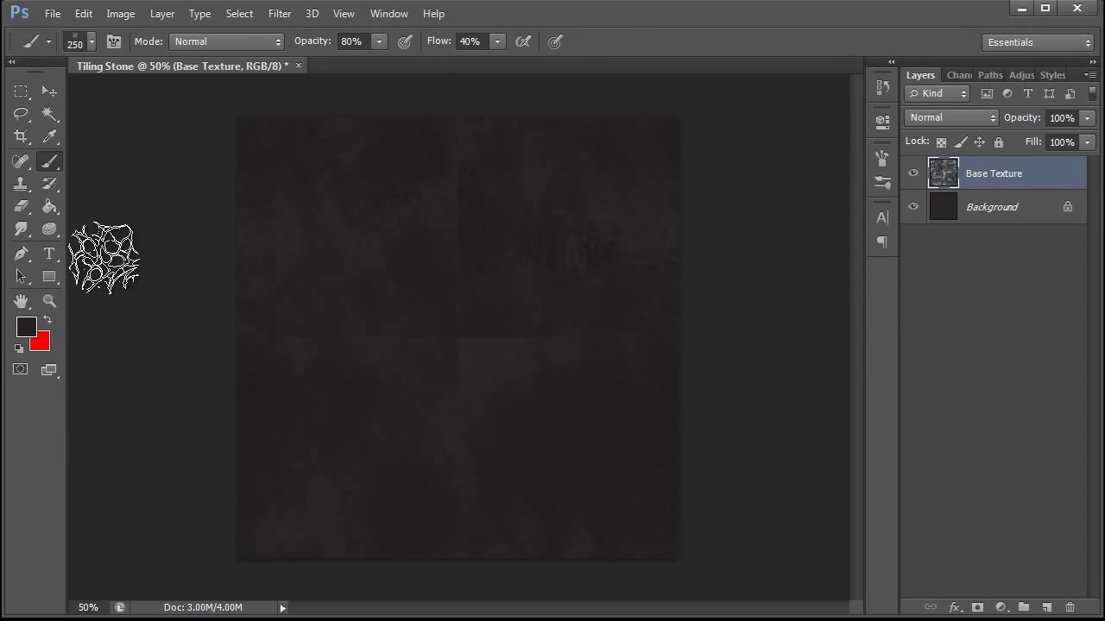
{"action": "left_click", "coordinate": [91, 42]}
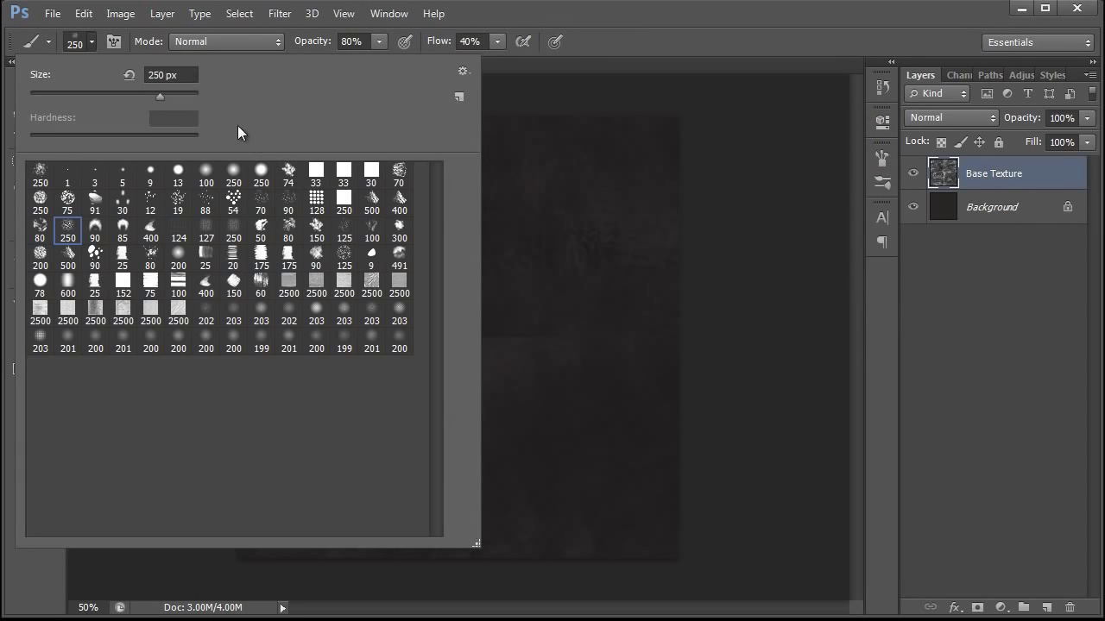
{"action": "left_click", "coordinate": [179, 177]}
{"action": "key", "text": "Return"}
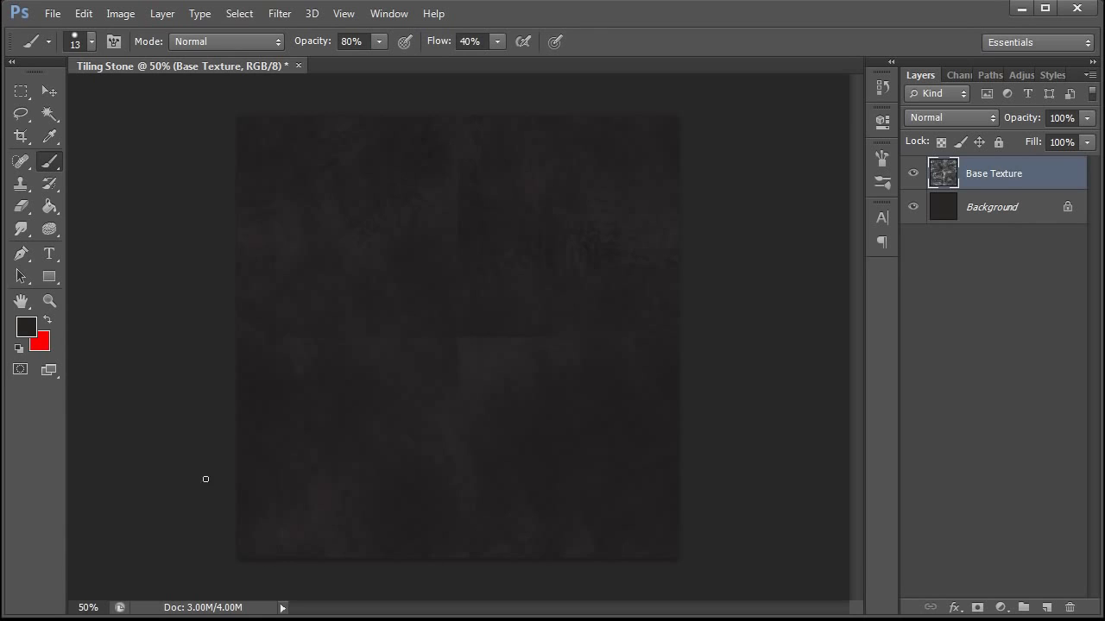
{"action": "key", "text": "x"}
{"action": "left_click_drag", "start_coordinate": [459, 340], "coordinate": [424, 564]}
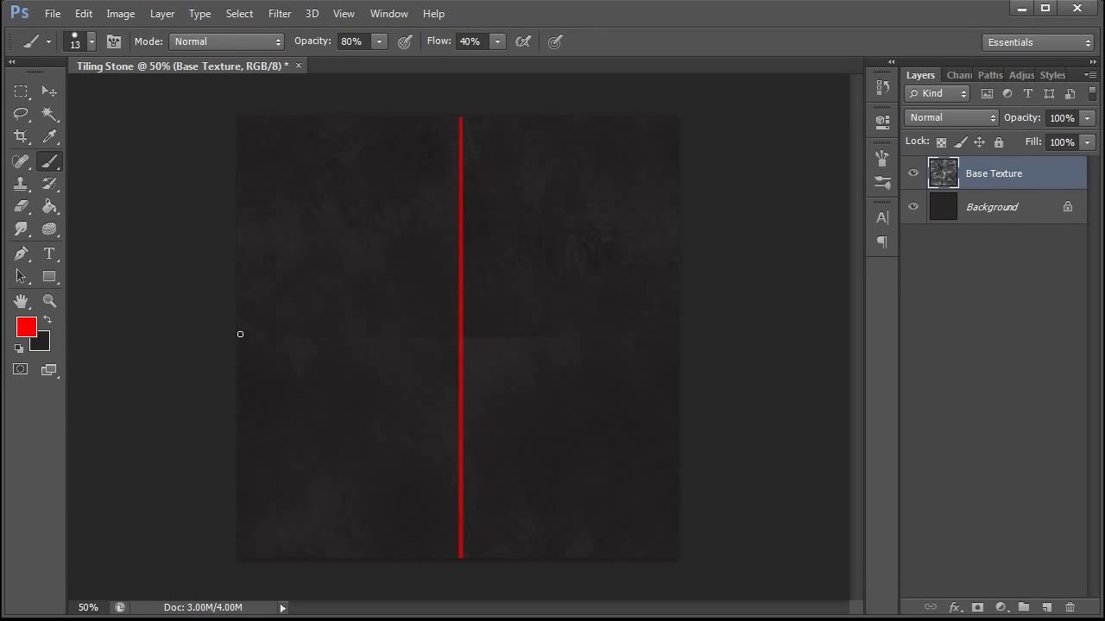
{"action": "left_click_drag", "start_coordinate": [240, 337], "coordinate": [740, 360]}
{"action": "key", "text": "ctrl+z"}
{"action": "key", "text": "ctrl+z"}
{"action": "key", "text": "ctrl+alt+z"}
{"action": "key", "text": "ctrl+alt+z"}
{"action": "key", "text": "ctrl+alt+z"}
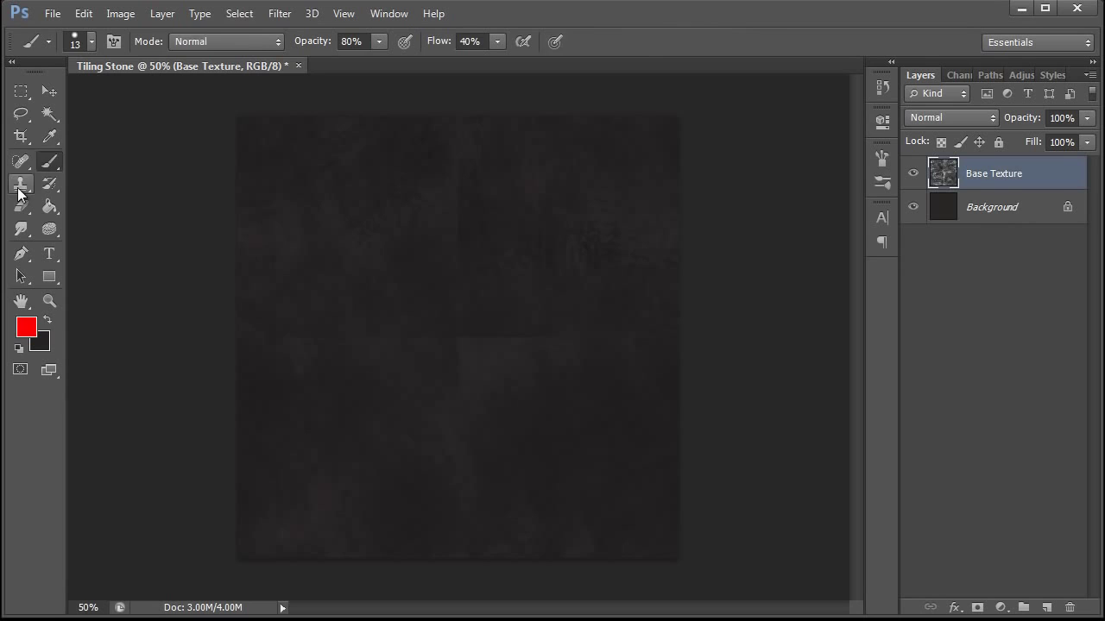
- Clone-stamp over the lighter patch edges and central seams, then check with Offset and undo
{"action": "left_click", "coordinate": [19, 184]}
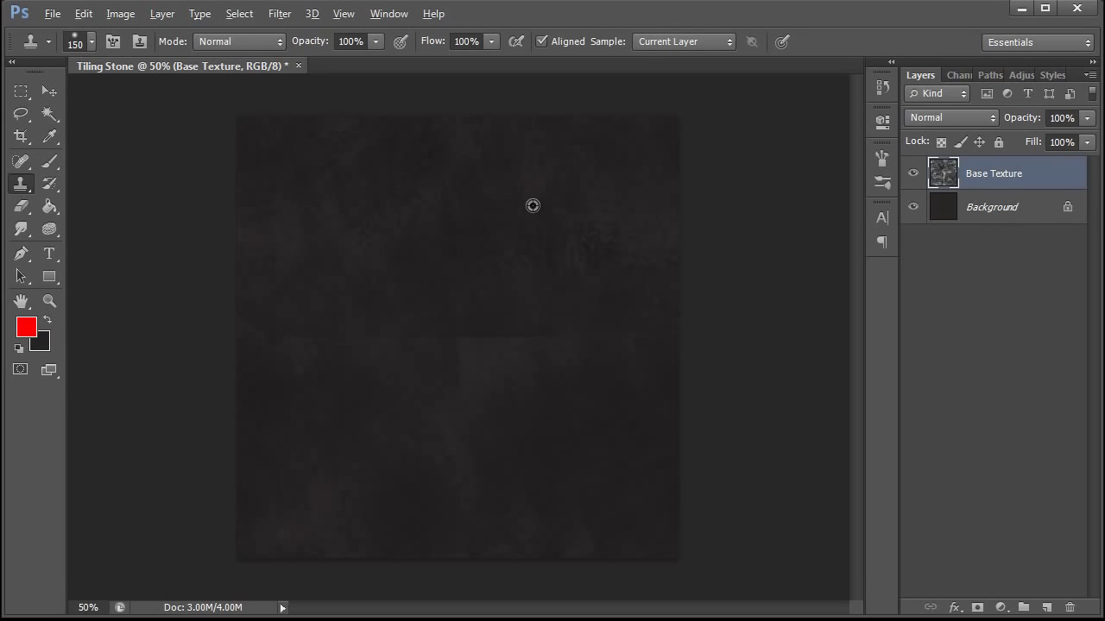
{"action": "left_click", "coordinate": [533, 205], "text": "alt"}
{"action": "left_click_drag", "start_coordinate": [594, 317], "coordinate": [488, 323]}
{"action": "left_click_drag", "start_coordinate": [579, 330], "coordinate": [570, 313]}
{"action": "left_click_drag", "start_coordinate": [469, 343], "coordinate": [496, 471]}
{"action": "mouse_move", "coordinate": [441, 375]}
{"action": "left_mouse_down"}
{"action": "mouse_move", "coordinate": [299, 337]}
{"action": "mouse_move", "coordinate": [336, 448]}
{"action": "left_mouse_up"}
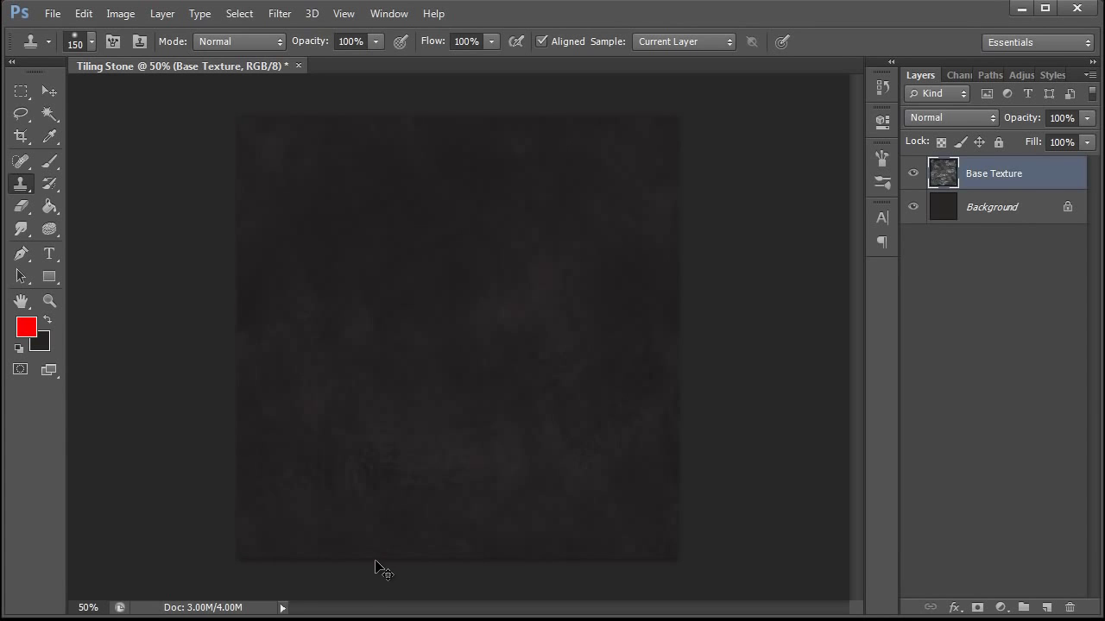
{"action": "key", "text": "ctrl+f"}
{"action": "key", "text": "ctrl+z"}
{"action": "key", "text": "ctrl+z"}
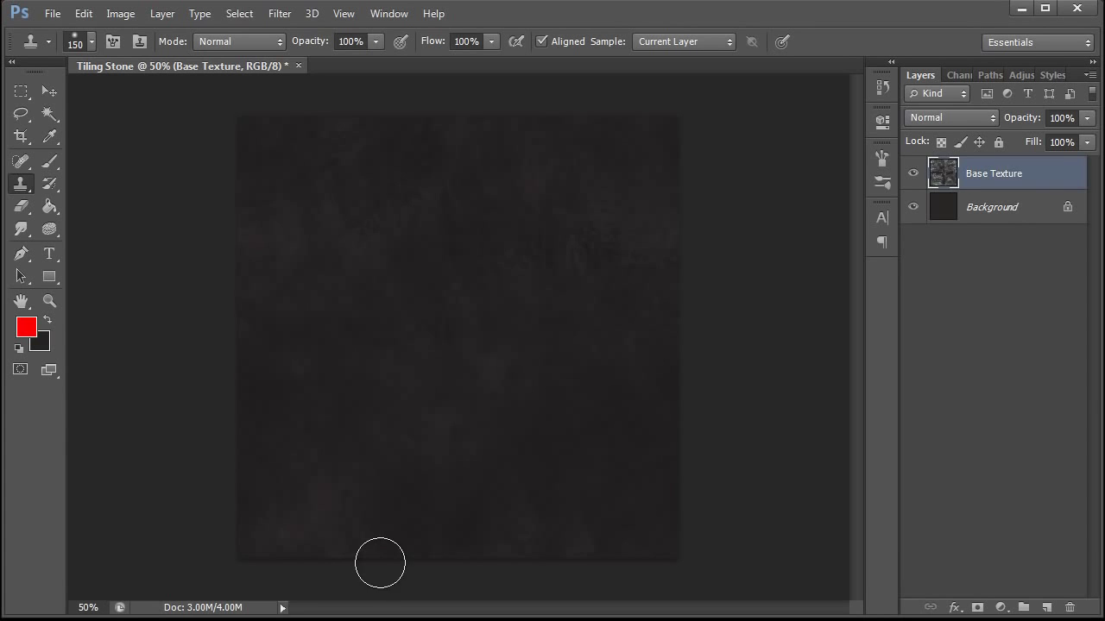
- Add a new layer named Grout set to Multiply blend mode
{"action": "left_click", "coordinate": [1046, 607]}
{"action": "double_click", "coordinate": [980, 179]}
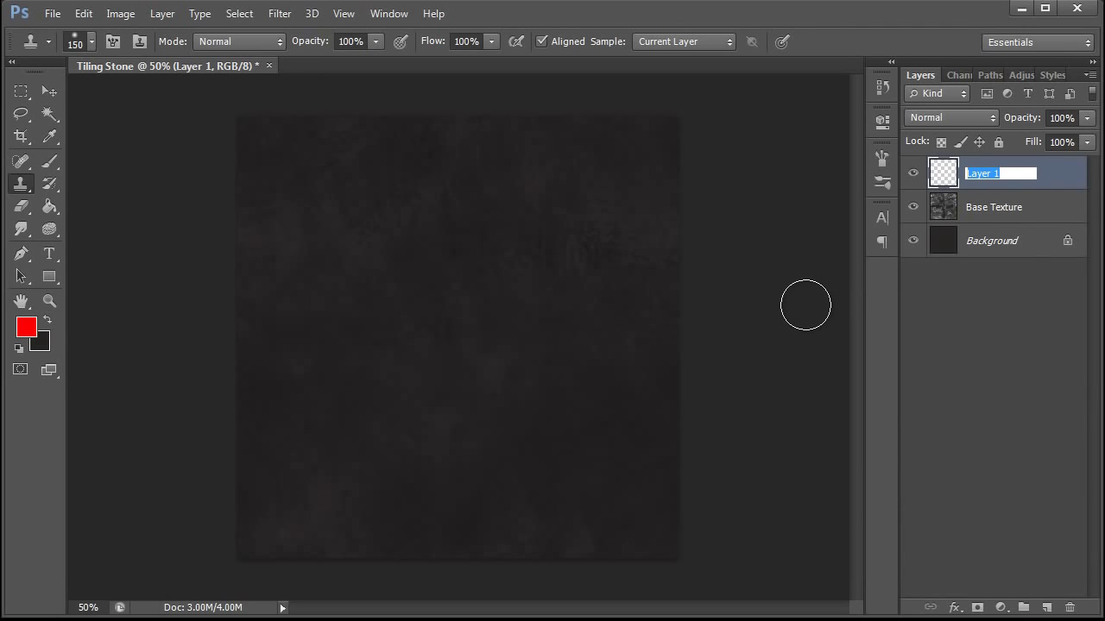
{"action": "type", "text": "Grout"}
{"action": "key", "text": "Return"}
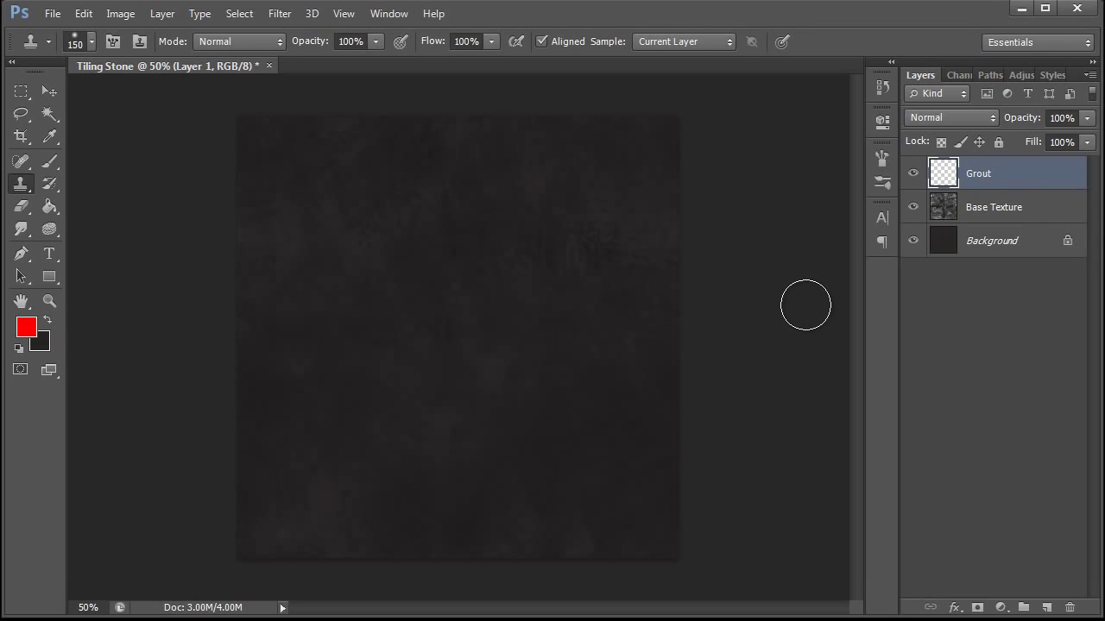
{"action": "left_click", "coordinate": [949, 118]}
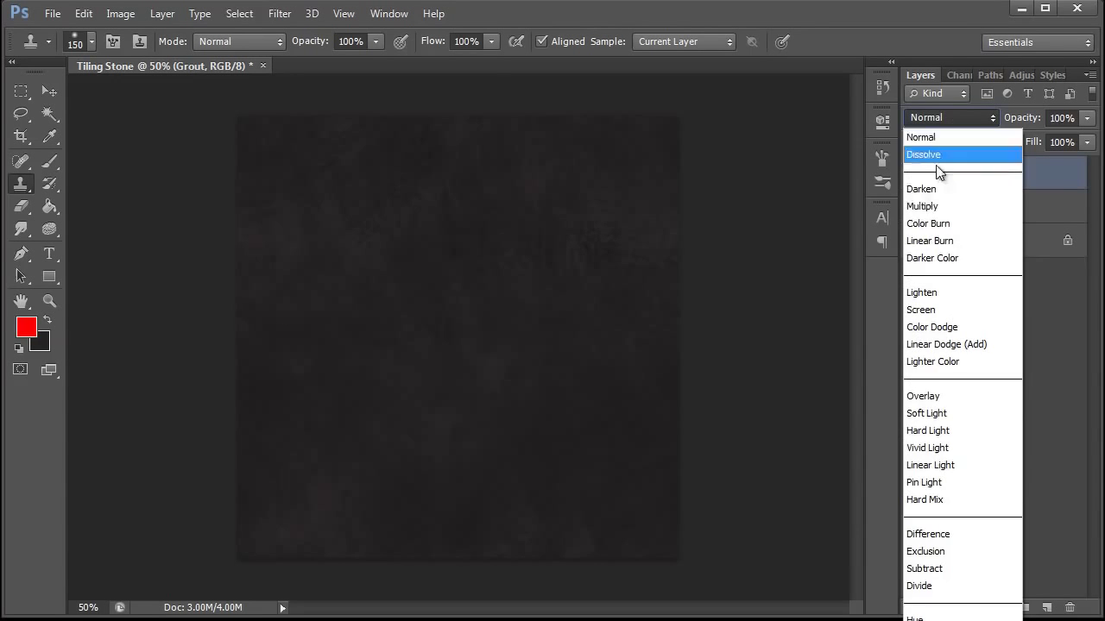
{"action": "left_click", "coordinate": [928, 197]}
- Choose the 13 px hard round brush and tilt its tip angle
{"action": "left_click", "coordinate": [92, 40]}
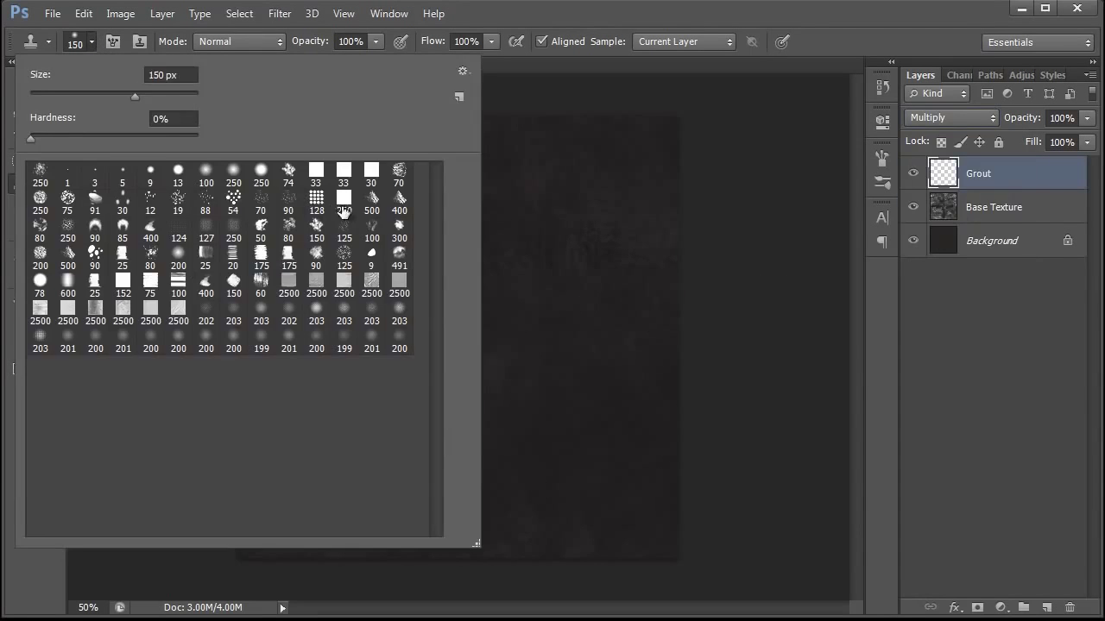
{"action": "left_click", "coordinate": [178, 172]}
{"action": "left_click", "coordinate": [747, 266]}
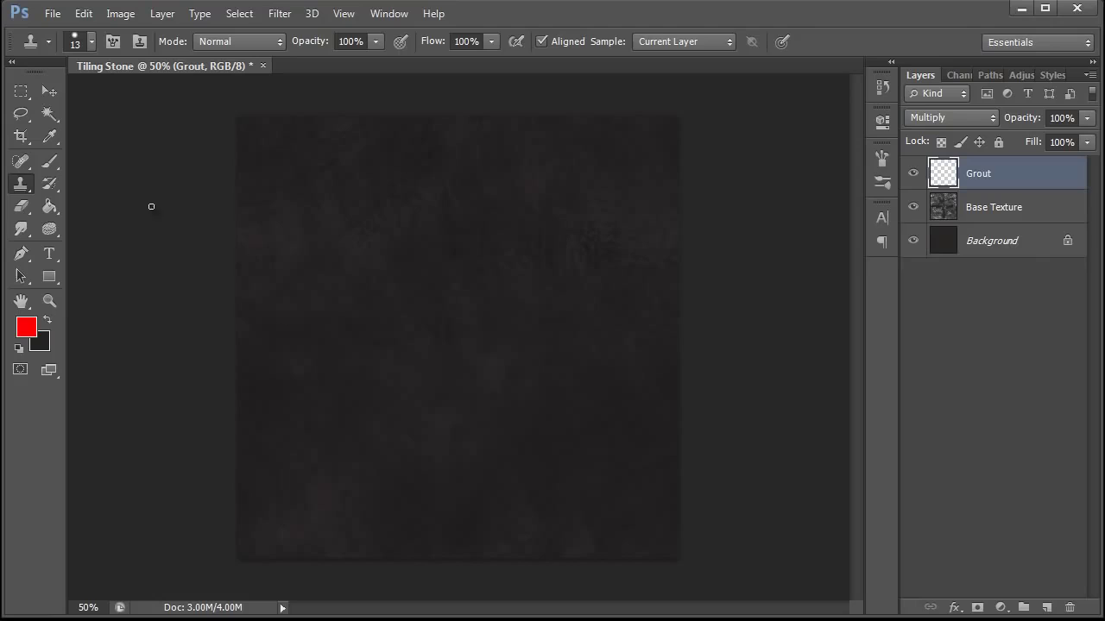
{"action": "key", "text": "F5"}
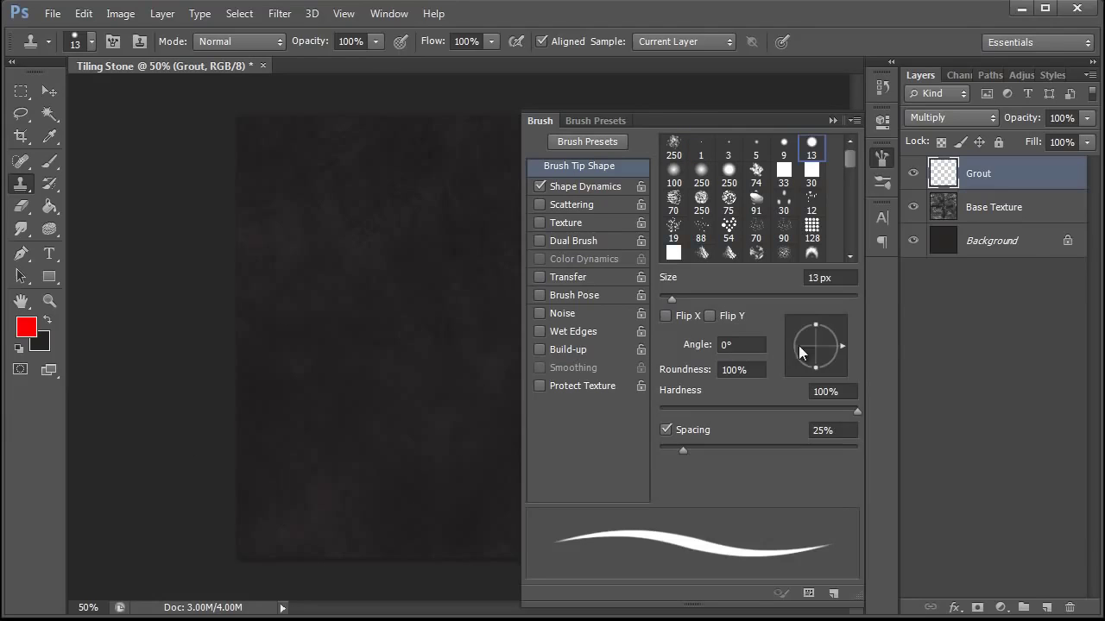
{"action": "left_click_drag", "start_coordinate": [798, 345], "coordinate": [837, 334]}
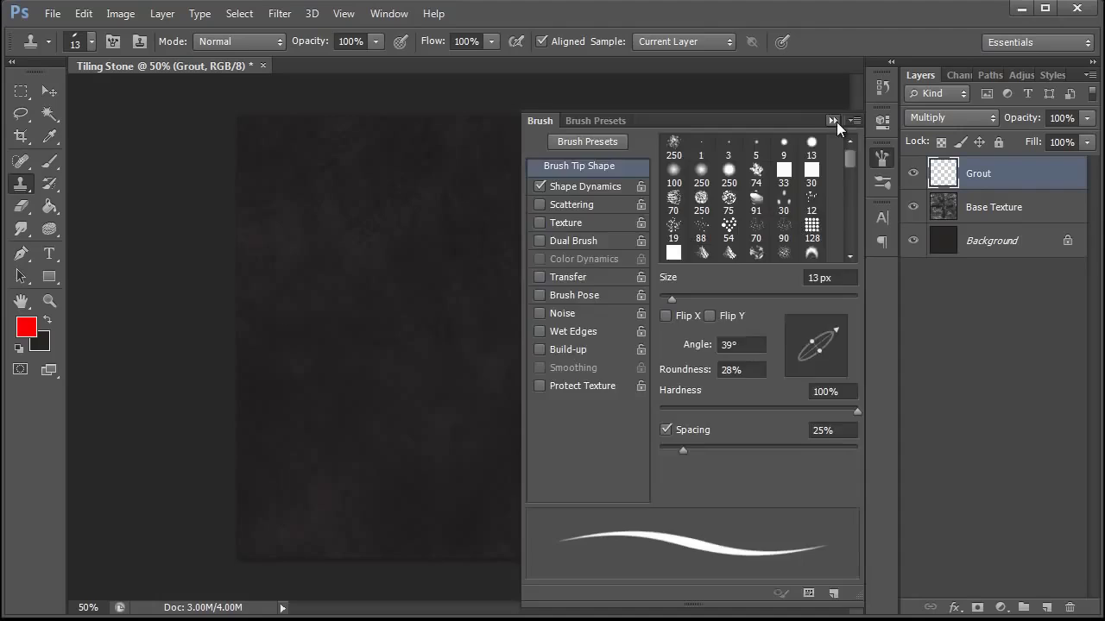
{"action": "left_click", "coordinate": [833, 121]}
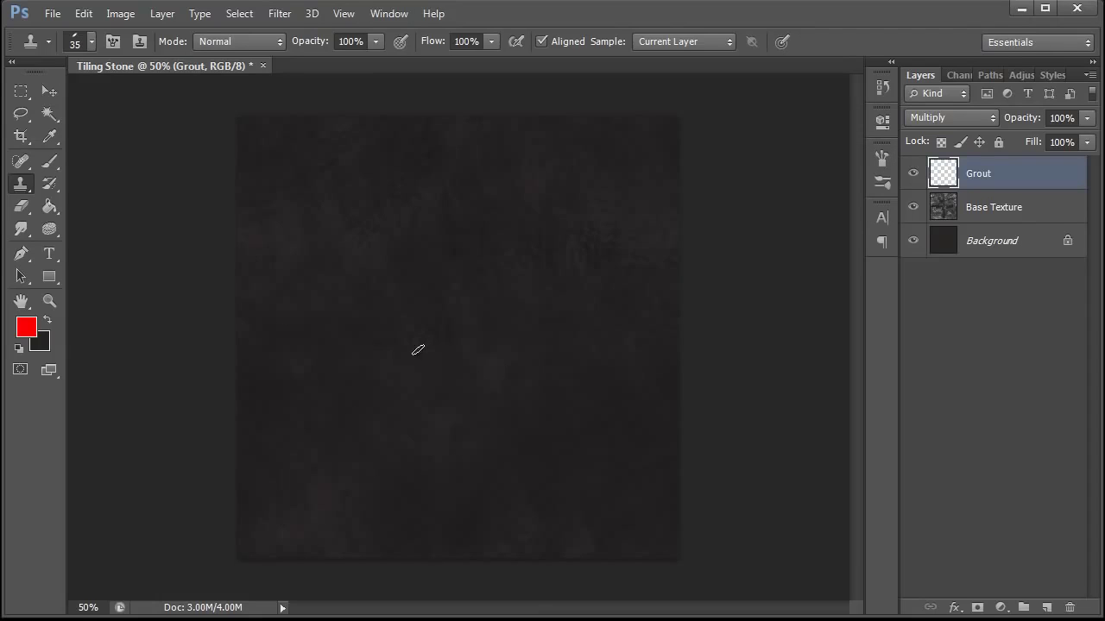
- Set the foreground painting colour to a lighter grey
{"action": "key", "text": "x"}
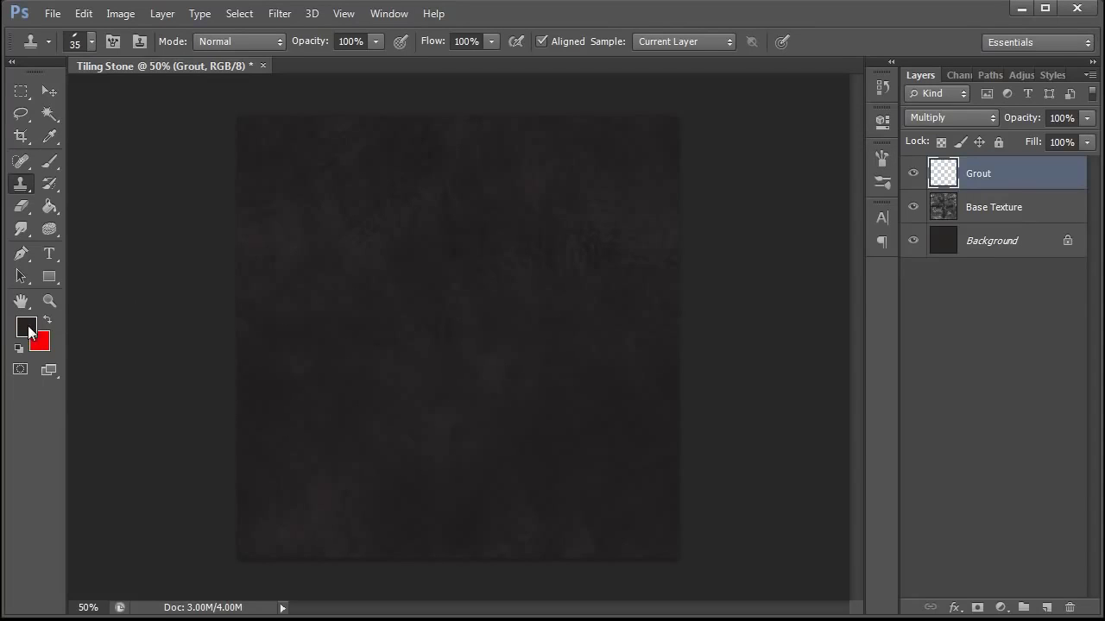
{"action": "left_click", "coordinate": [30, 331]}
{"action": "left_click", "coordinate": [564, 535]}
{"action": "left_click", "coordinate": [938, 381]}
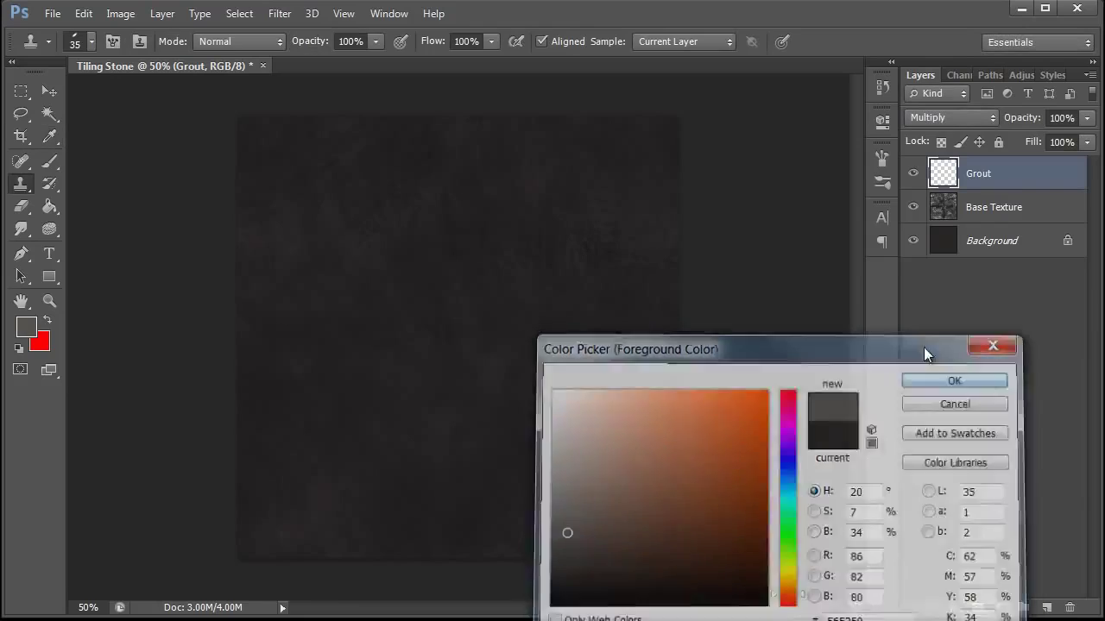
{"action": "left_click_drag", "start_coordinate": [518, 362], "coordinate": [519, 321]}
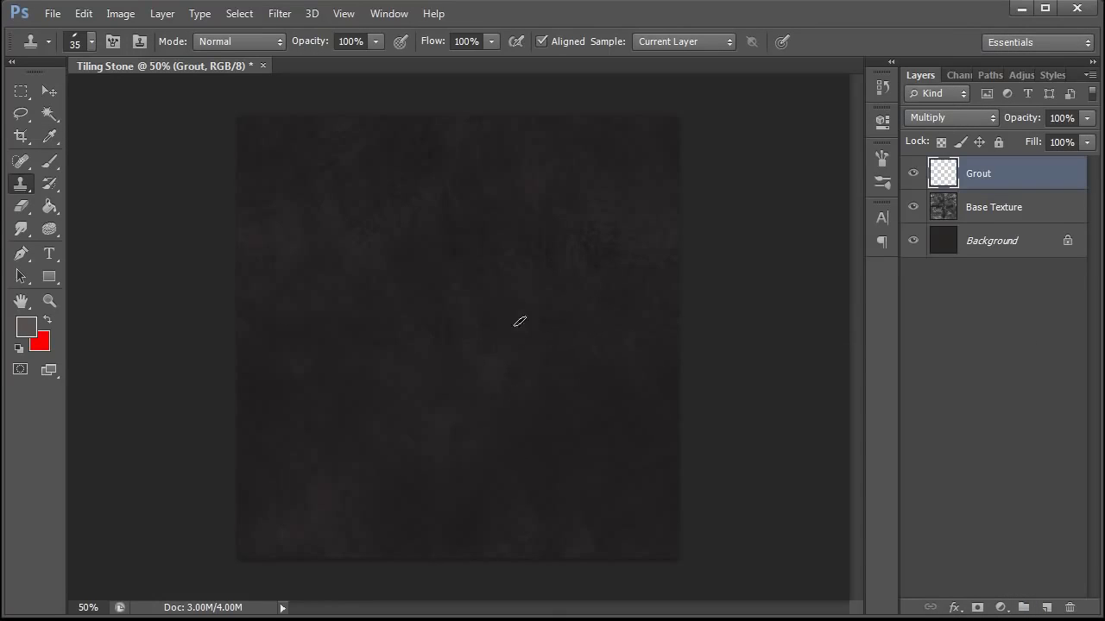
- Flatten the brush tip to 24% roundness at a 47° angle
{"action": "left_click", "coordinate": [51, 167]}
{"action": "left_click", "coordinate": [92, 41]}
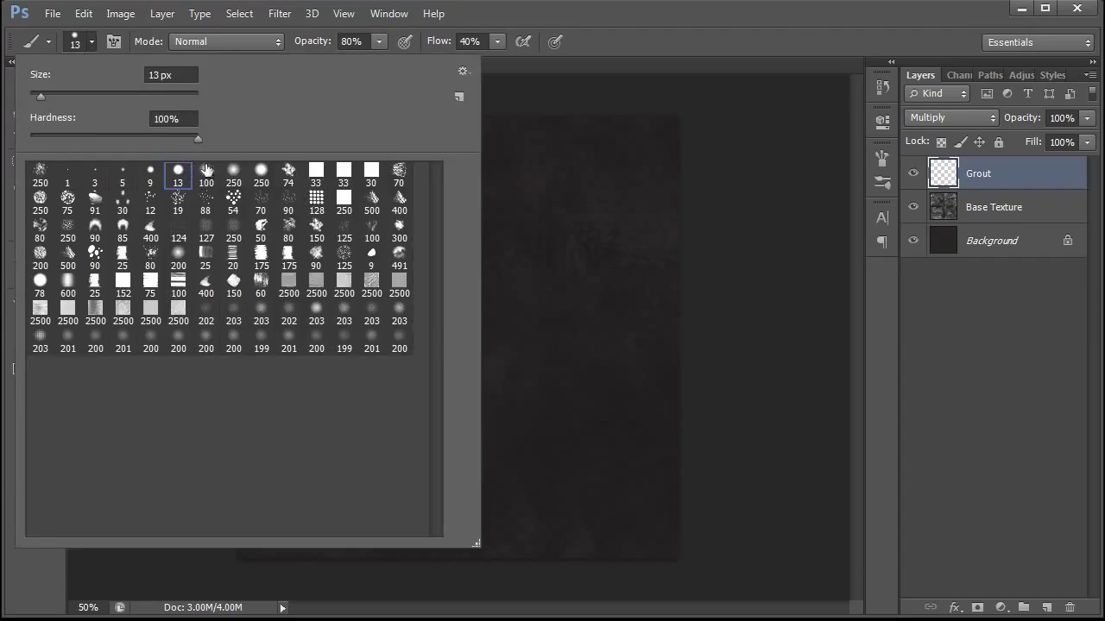
{"action": "left_click", "coordinate": [695, 185]}
{"action": "left_click", "coordinate": [881, 158]}
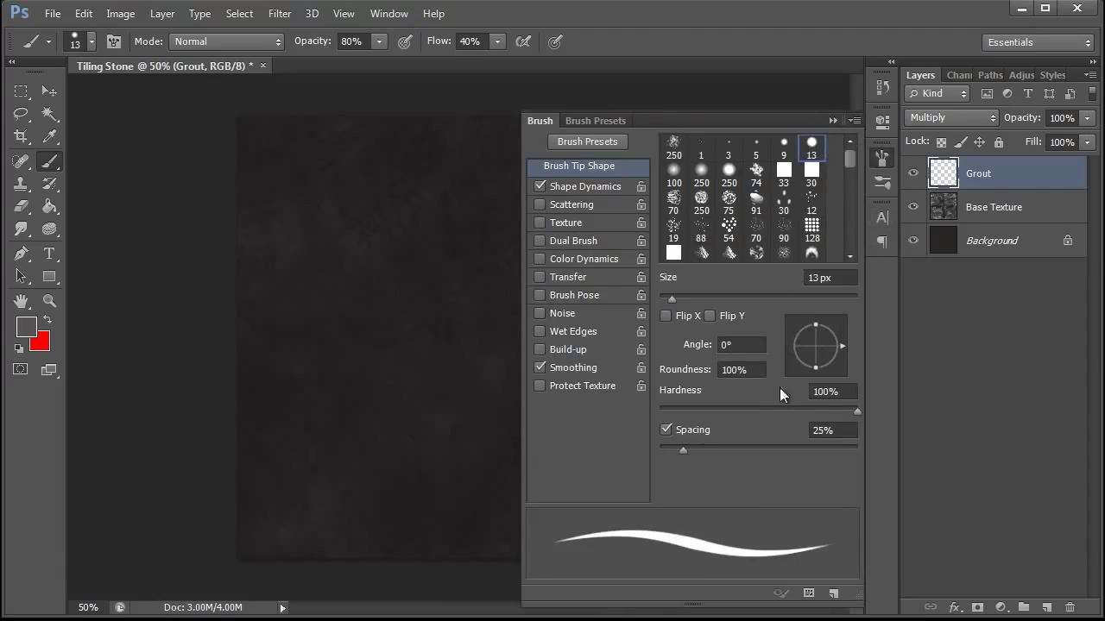
{"action": "mouse_move", "coordinate": [816, 325]}
{"action": "left_mouse_down"}
{"action": "mouse_move", "coordinate": [815, 339]}
{"action": "mouse_move", "coordinate": [834, 326]}
{"action": "left_mouse_up"}
{"action": "left_click", "coordinate": [395, 341]}
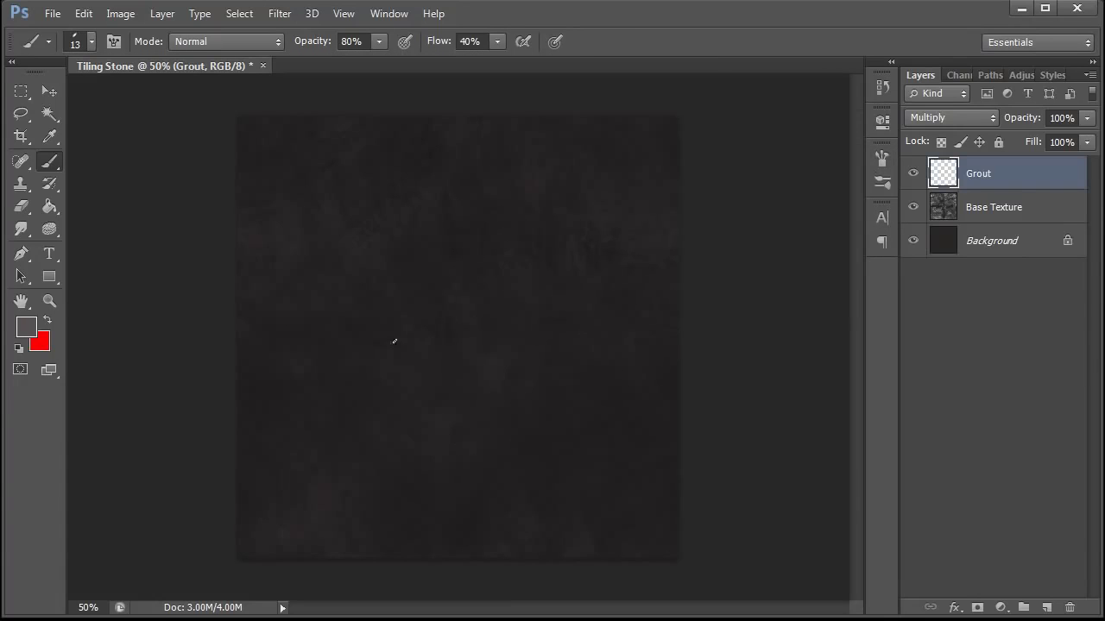
- Brush dark grout outlines around stones at the centre, lower right, upper right and lower left
{"action": "left_click_drag", "start_coordinate": [395, 341], "coordinate": [528, 335]}
{"action": "left_click_drag", "start_coordinate": [437, 353], "coordinate": [461, 371]}
{"action": "key", "text": "ctrl+z"}
{"action": "mouse_move", "coordinate": [309, 268]}
{"action": "left_mouse_down"}
{"action": "mouse_move", "coordinate": [481, 431]}
{"action": "mouse_move", "coordinate": [575, 246]}
{"action": "mouse_move", "coordinate": [308, 296]}
{"action": "mouse_move", "coordinate": [312, 250]}
{"action": "left_mouse_up"}
{"action": "mouse_move", "coordinate": [470, 447]}
{"action": "left_mouse_down"}
{"action": "mouse_move", "coordinate": [547, 513]}
{"action": "mouse_move", "coordinate": [513, 382]}
{"action": "mouse_move", "coordinate": [481, 423]}
{"action": "left_mouse_up"}
{"action": "mouse_move", "coordinate": [599, 367]}
{"action": "left_mouse_down"}
{"action": "mouse_move", "coordinate": [562, 351]}
{"action": "mouse_move", "coordinate": [603, 357]}
{"action": "left_mouse_up"}
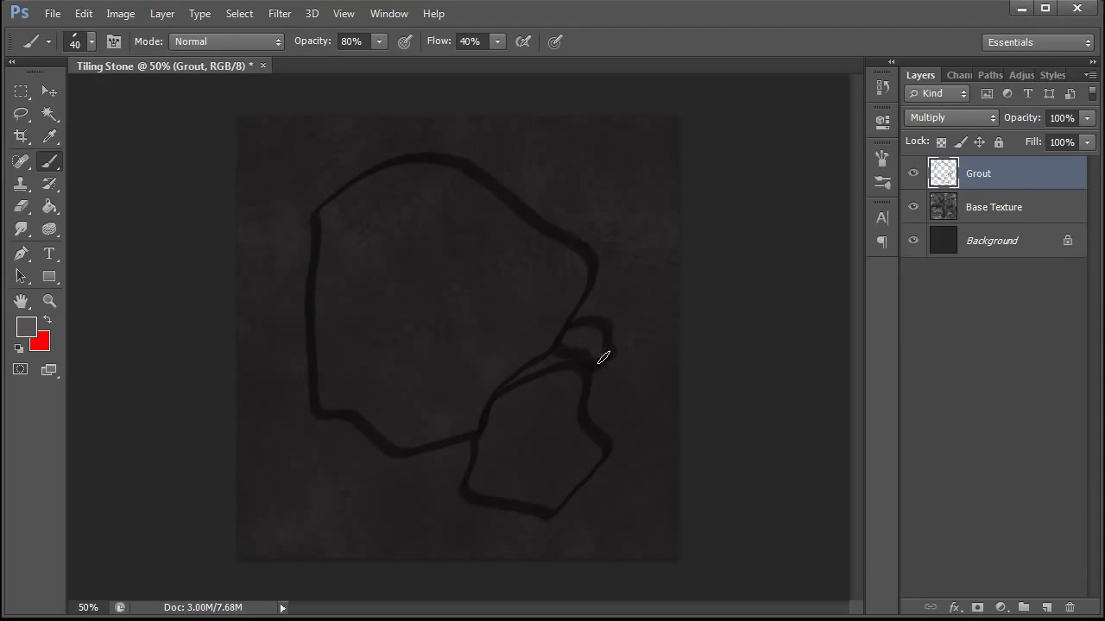
{"action": "mouse_move", "coordinate": [559, 153]}
{"action": "left_mouse_down"}
{"action": "mouse_move", "coordinate": [629, 219]}
{"action": "mouse_move", "coordinate": [584, 243]}
{"action": "left_mouse_up"}
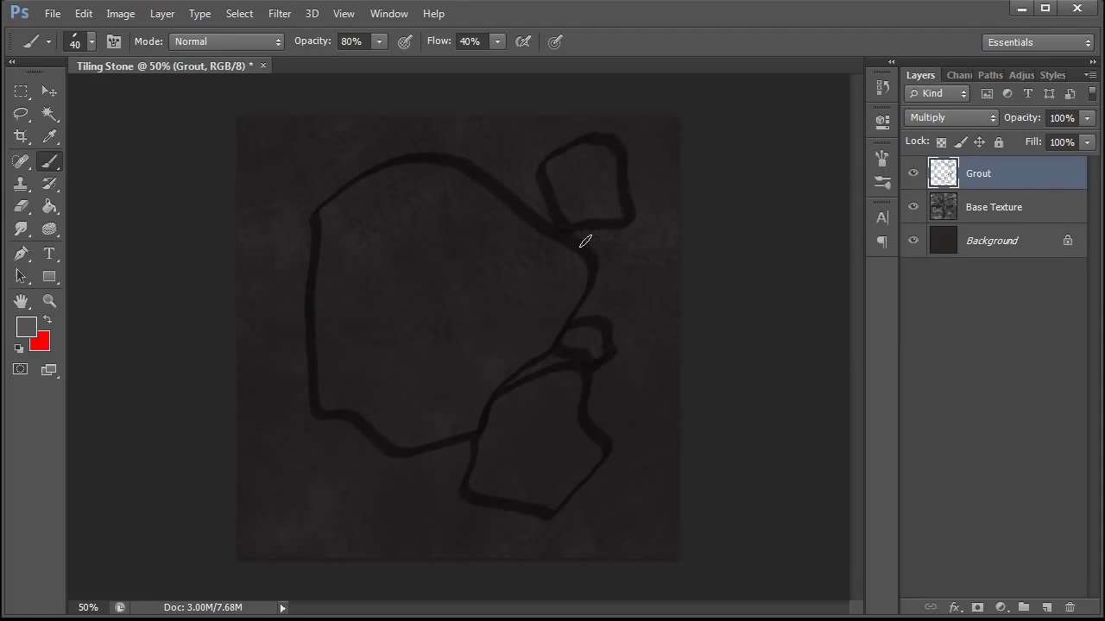
{"action": "mouse_move", "coordinate": [349, 440]}
{"action": "left_mouse_down"}
{"action": "mouse_move", "coordinate": [266, 469]}
{"action": "mouse_move", "coordinate": [384, 500]}
{"action": "mouse_move", "coordinate": [360, 438]}
{"action": "left_mouse_up"}
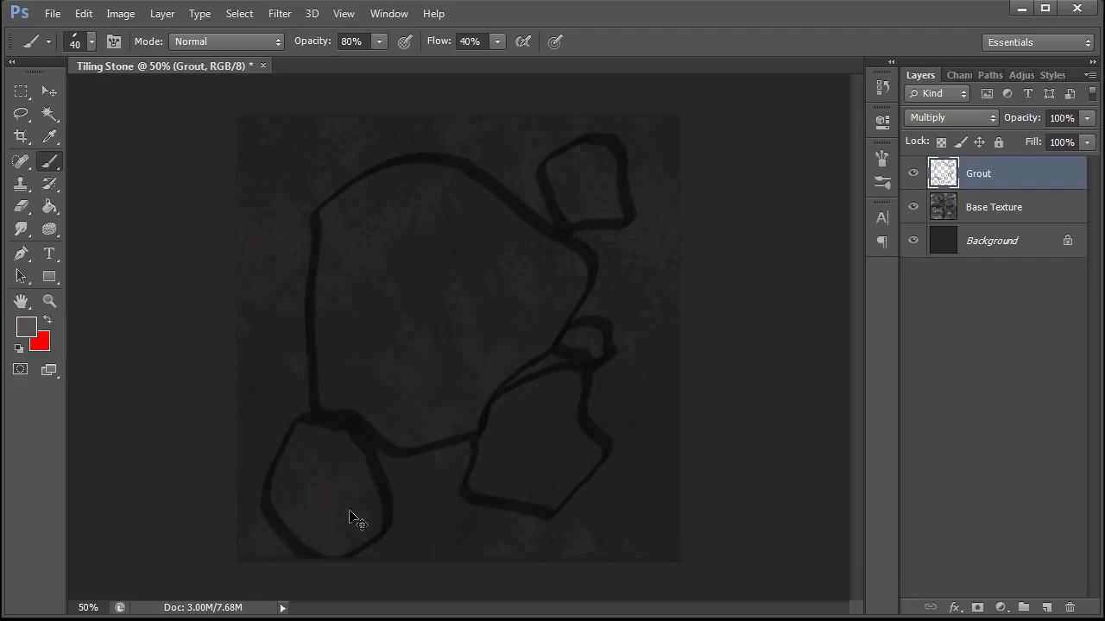
{"action": "key", "text": "ctrl+z"}
{"action": "mouse_move", "coordinate": [288, 441]}
{"action": "left_mouse_down"}
{"action": "mouse_move", "coordinate": [389, 464]}
{"action": "mouse_move", "coordinate": [335, 422]}
{"action": "left_mouse_up"}
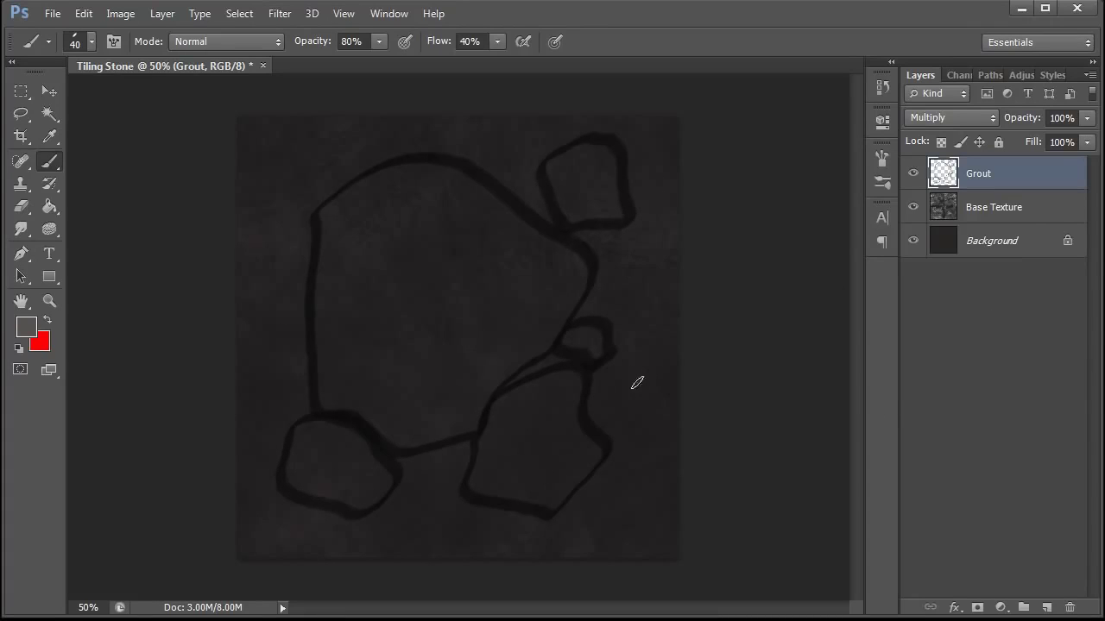
- Offset the tile and outline stones below, right of and above the central stone
{"action": "key", "text": "ctrl+f"}
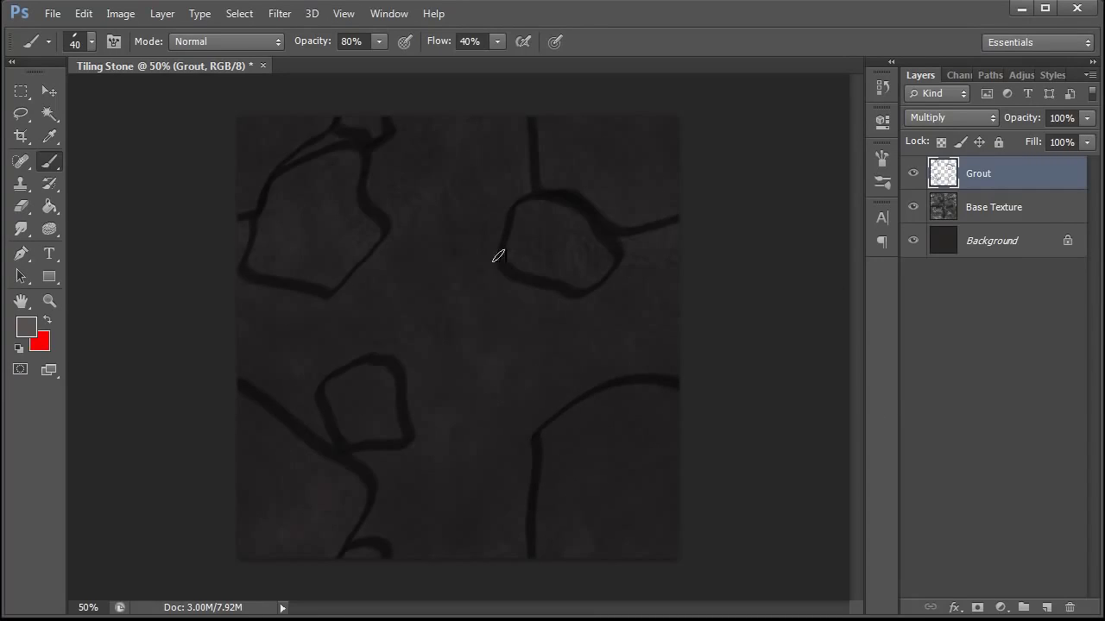
{"action": "mouse_move", "coordinate": [348, 301]}
{"action": "left_mouse_down"}
{"action": "mouse_move", "coordinate": [383, 241]}
{"action": "mouse_move", "coordinate": [493, 266]}
{"action": "mouse_move", "coordinate": [540, 387]}
{"action": "mouse_move", "coordinate": [409, 387]}
{"action": "mouse_move", "coordinate": [380, 356]}
{"action": "left_mouse_up"}
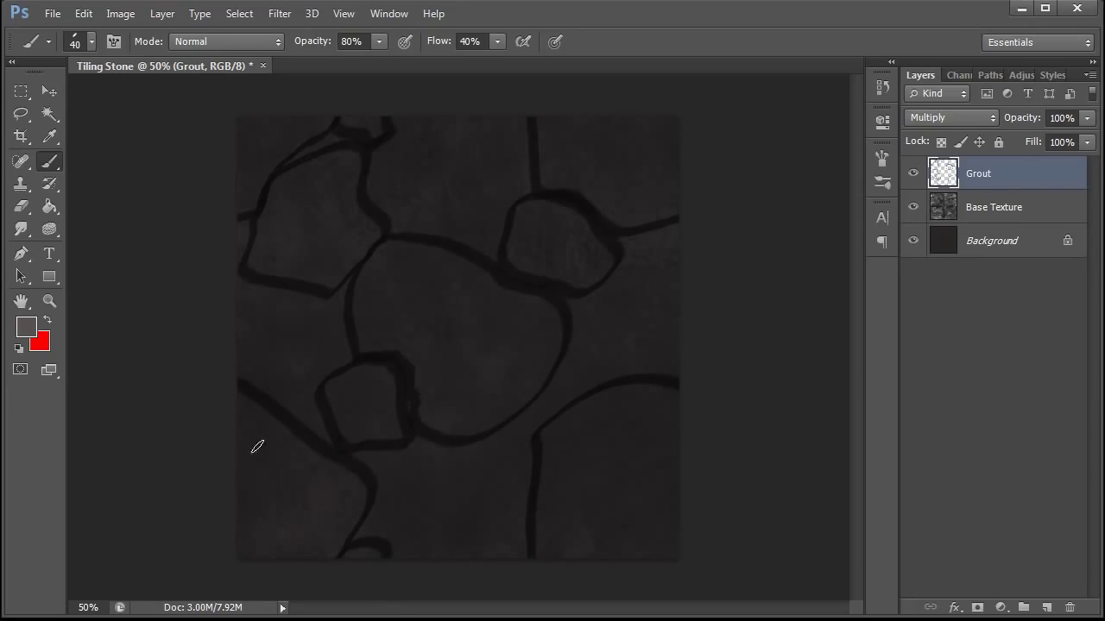
{"action": "mouse_move", "coordinate": [424, 447]}
{"action": "left_mouse_down"}
{"action": "mouse_move", "coordinate": [377, 459]}
{"action": "mouse_move", "coordinate": [367, 517]}
{"action": "mouse_move", "coordinate": [527, 535]}
{"action": "mouse_move", "coordinate": [428, 447]}
{"action": "mouse_move", "coordinate": [394, 523]}
{"action": "mouse_move", "coordinate": [505, 458]}
{"action": "mouse_move", "coordinate": [423, 444]}
{"action": "left_mouse_up"}
{"action": "key", "text": "ctrl+z"}
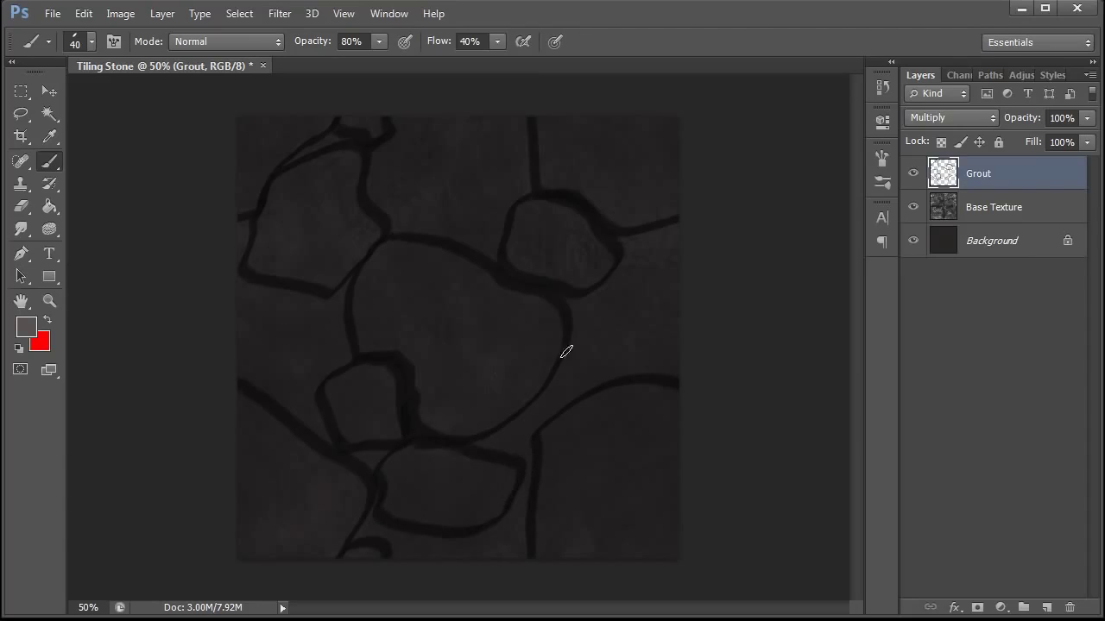
{"action": "mouse_move", "coordinate": [566, 351]}
{"action": "left_mouse_down"}
{"action": "mouse_move", "coordinate": [604, 384]}
{"action": "mouse_move", "coordinate": [618, 287]}
{"action": "mouse_move", "coordinate": [571, 321]}
{"action": "mouse_move", "coordinate": [617, 362]}
{"action": "mouse_move", "coordinate": [567, 301]}
{"action": "mouse_move", "coordinate": [624, 370]}
{"action": "left_mouse_up"}
{"action": "key", "text": "ctrl+z"}
{"action": "key", "text": "ctrl+z"}
{"action": "mouse_move", "coordinate": [577, 320]}
{"action": "left_mouse_down"}
{"action": "mouse_move", "coordinate": [656, 325]}
{"action": "mouse_move", "coordinate": [590, 321]}
{"action": "left_mouse_up"}
{"action": "mouse_move", "coordinate": [403, 233]}
{"action": "left_mouse_down"}
{"action": "mouse_move", "coordinate": [510, 205]}
{"action": "mouse_move", "coordinate": [418, 232]}
{"action": "left_mouse_up"}
{"action": "left_click_drag", "start_coordinate": [408, 191], "coordinate": [397, 230]}
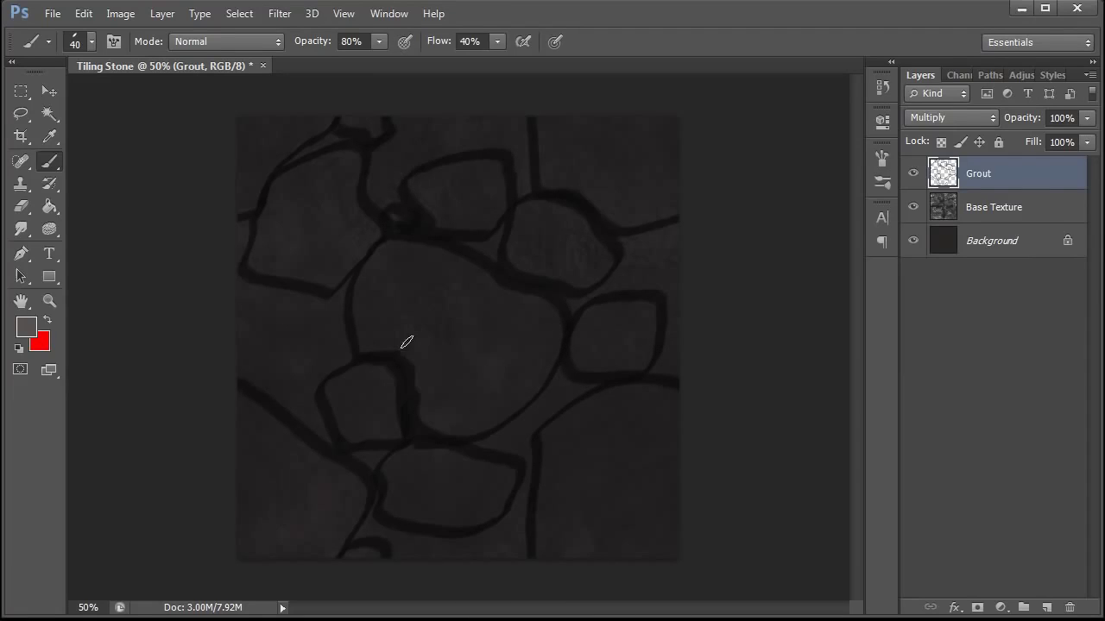
- Keep offsetting the tile and outline small stones at the lower left, left edge and bottom
{"action": "key", "text": "ctrl+f"}
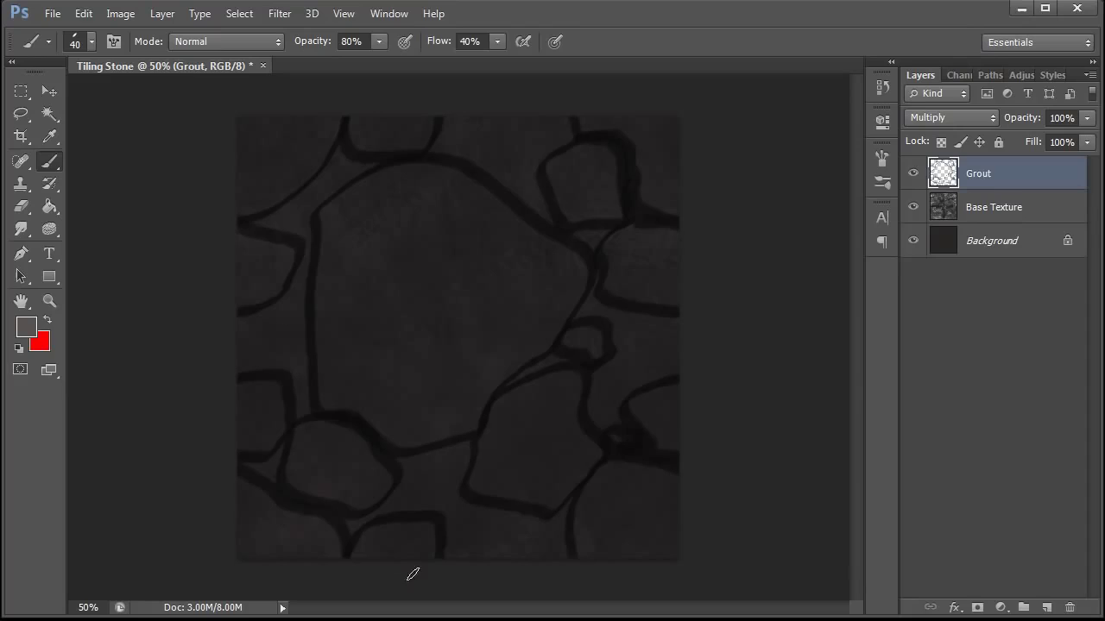
{"action": "key", "text": "ctrl+f"}
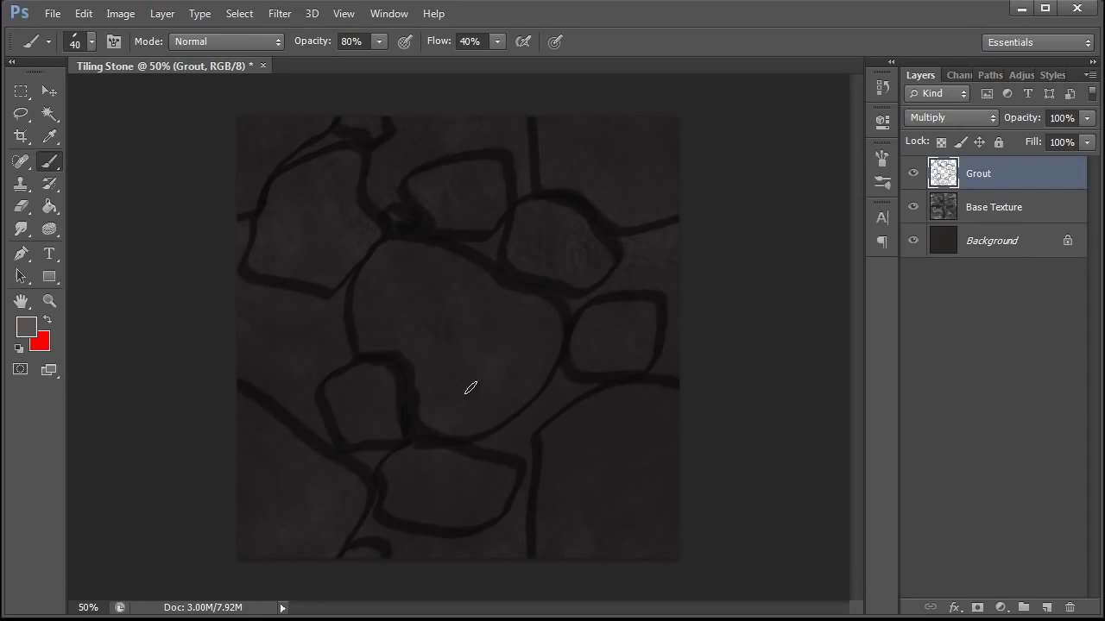
{"action": "mouse_move", "coordinate": [301, 291]}
{"action": "left_mouse_down"}
{"action": "mouse_move", "coordinate": [257, 389]}
{"action": "mouse_move", "coordinate": [325, 371]}
{"action": "mouse_move", "coordinate": [298, 287]}
{"action": "left_mouse_up"}
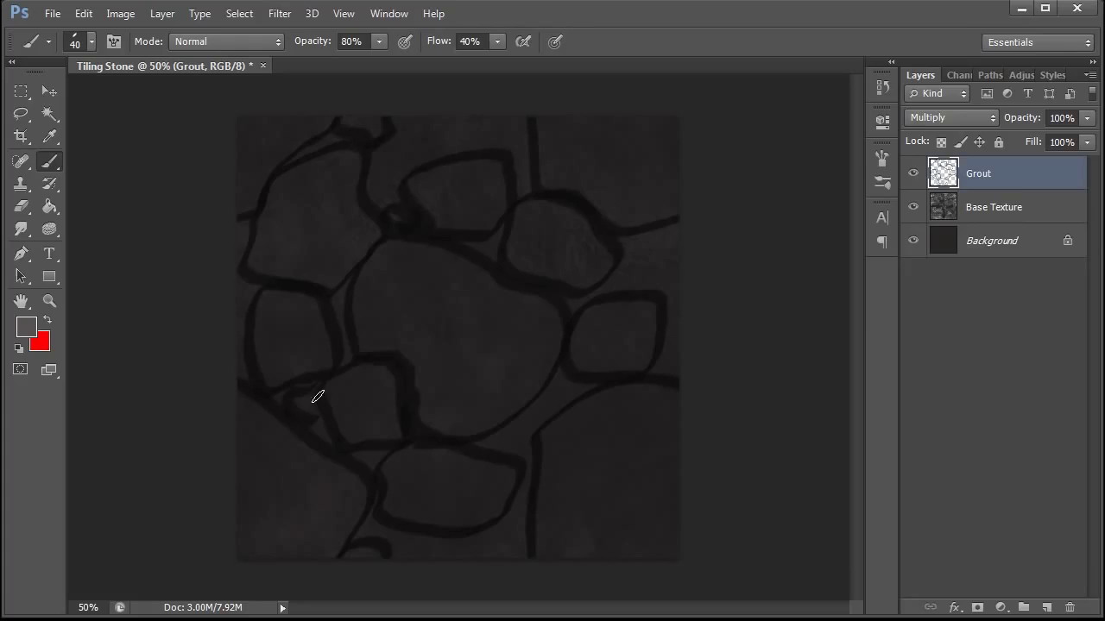
{"action": "key", "text": "ctrl+f"}
{"action": "mouse_move", "coordinate": [251, 321]}
{"action": "left_mouse_down"}
{"action": "mouse_move", "coordinate": [259, 370]}
{"action": "mouse_move", "coordinate": [308, 314]}
{"action": "mouse_move", "coordinate": [269, 298]}
{"action": "left_mouse_up"}
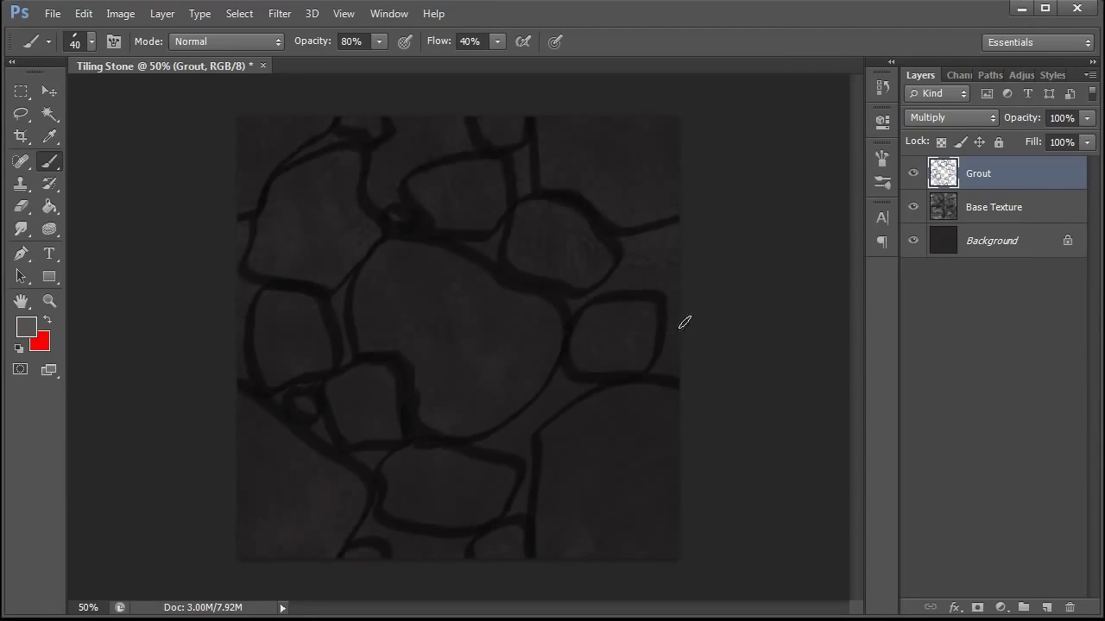
{"action": "mouse_move", "coordinate": [621, 326]}
{"action": "left_mouse_down"}
{"action": "mouse_move", "coordinate": [648, 315]}
{"action": "mouse_move", "coordinate": [667, 351]}
{"action": "mouse_move", "coordinate": [629, 361]}
{"action": "mouse_move", "coordinate": [626, 394]}
{"action": "mouse_move", "coordinate": [592, 419]}
{"action": "left_mouse_up"}
{"action": "key", "text": "ctrl+z"}
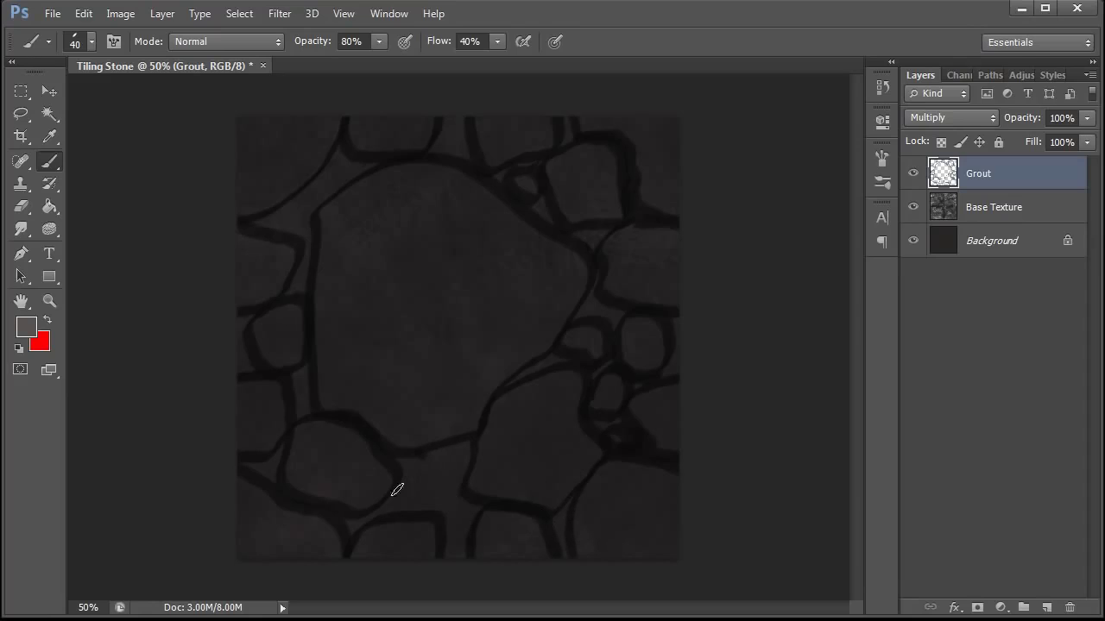
{"action": "mouse_move", "coordinate": [397, 489]}
{"action": "left_mouse_down"}
{"action": "mouse_move", "coordinate": [463, 464]}
{"action": "mouse_move", "coordinate": [428, 451]}
{"action": "left_mouse_up"}
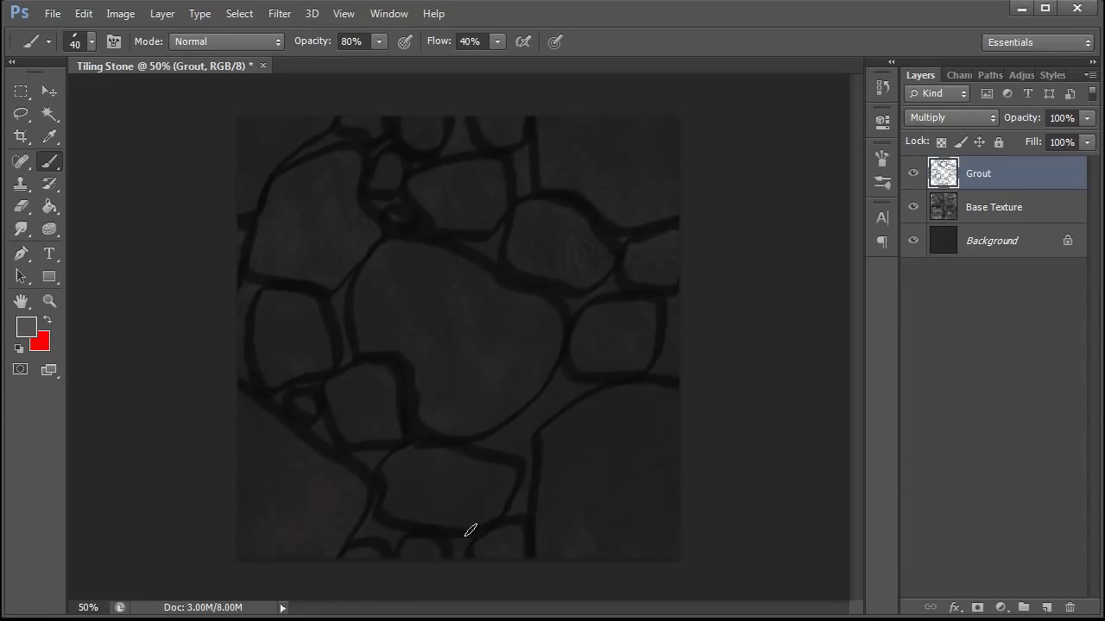
{"action": "key", "text": "ctrl+f"}
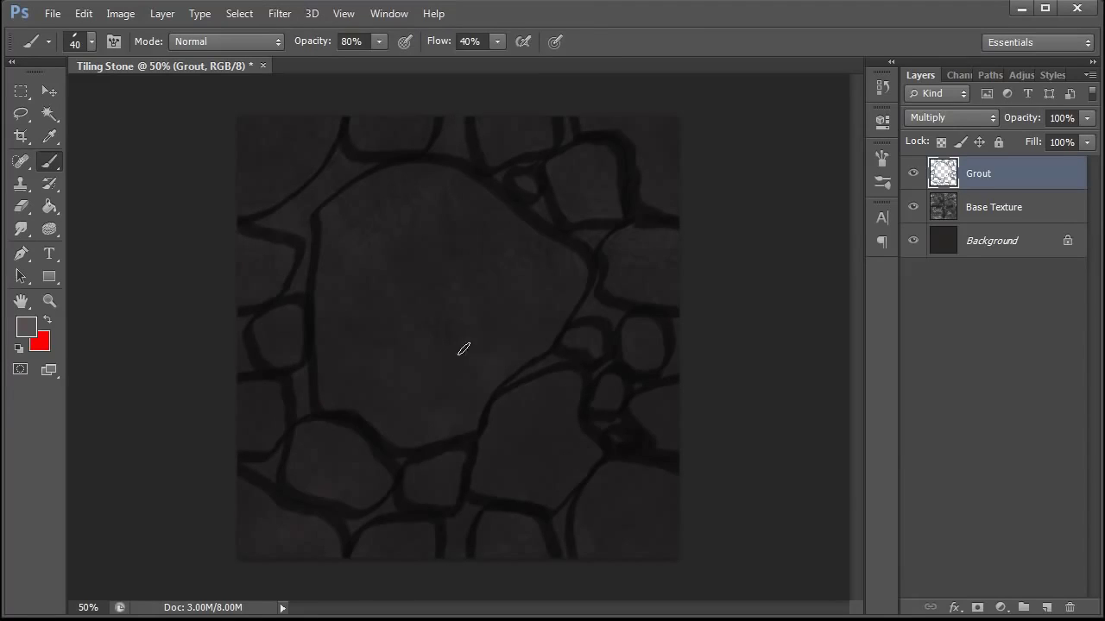
{"action": "left_click", "coordinate": [279, 13]}
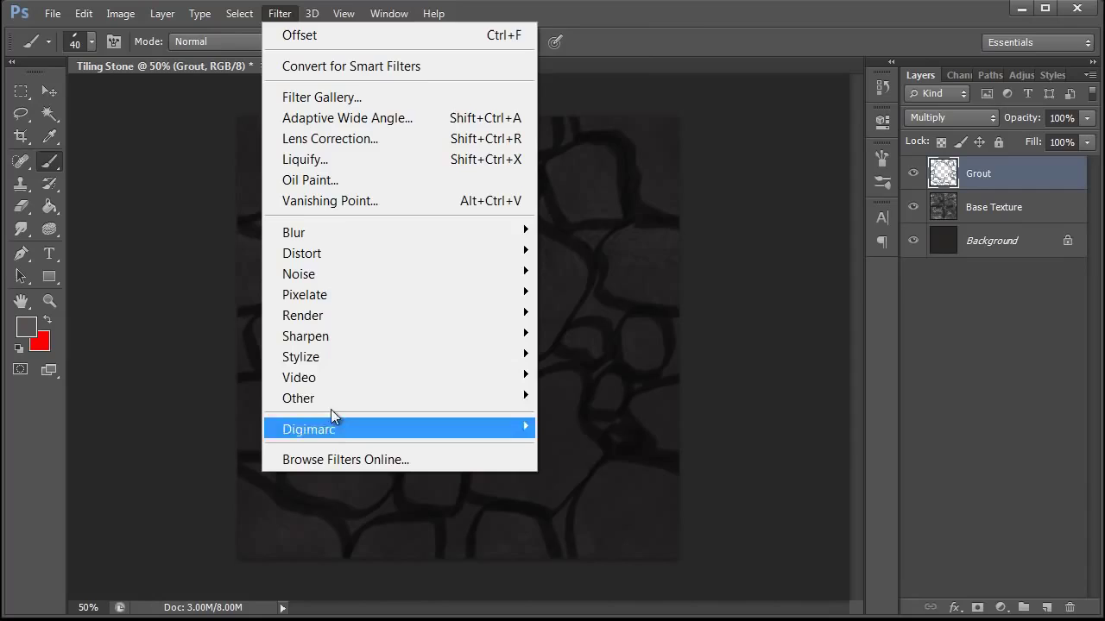
- Offset the grout layer 300 px right and 200 px down with Wrap Around
{"action": "left_click", "coordinate": [570, 479]}
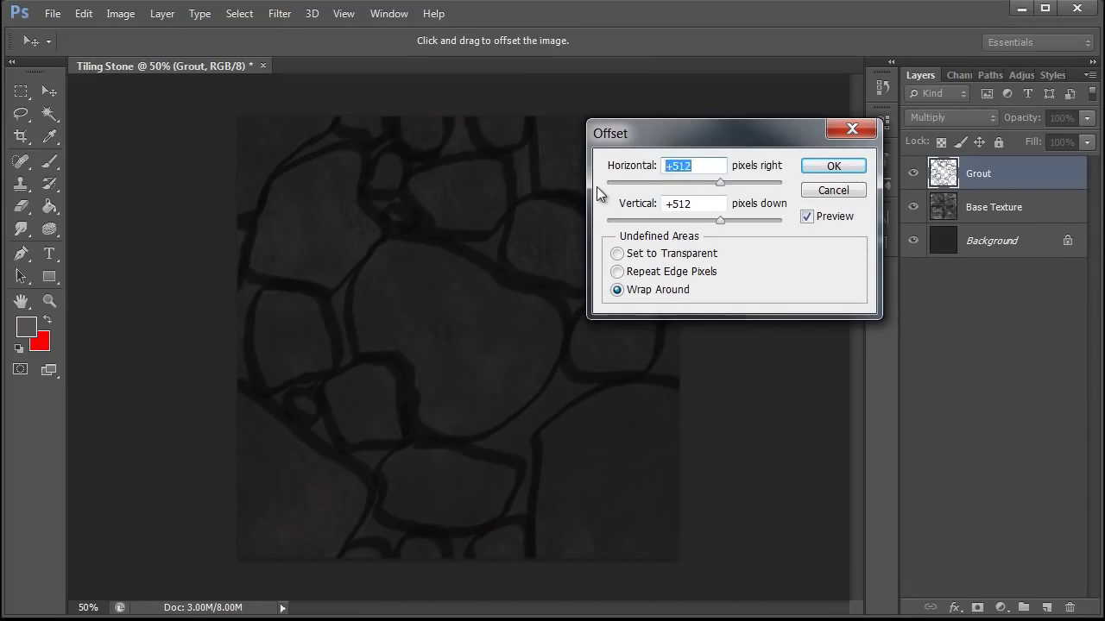
{"action": "type", "text": "300"}
{"action": "key", "text": "Tab"}
{"action": "type", "text": "20"}
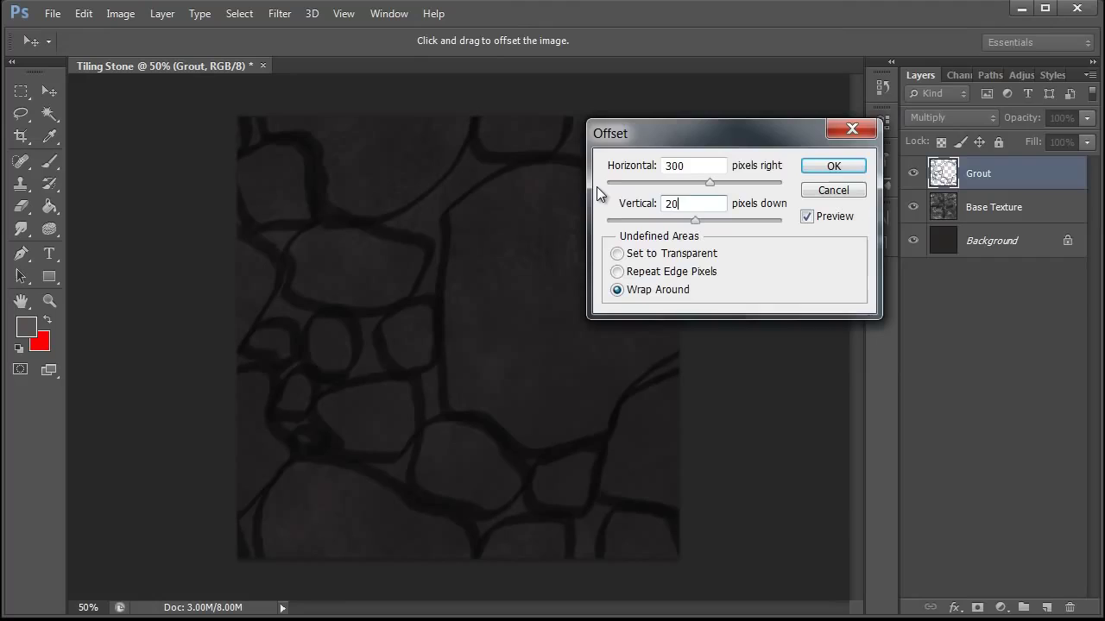
{"action": "type", "text": "0"}
{"action": "key", "text": "Return"}
- Reapply the wrap-around offset several times with Ctrl+F to check the tiling
{"action": "key", "text": "b"}
{"action": "key", "text": "ctrl+f"}
{"action": "key", "text": "ctrl+f"}
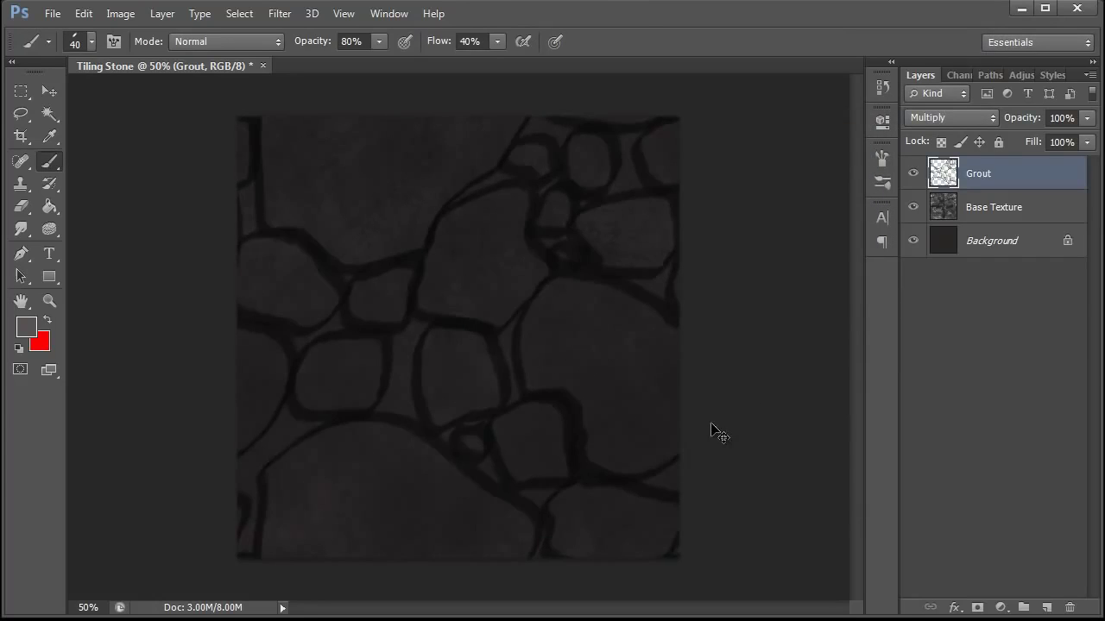
{"action": "key", "text": "ctrl+f"}
{"action": "key", "text": "ctrl+f"}
{"action": "key", "text": "ctrl+f"}
{"action": "key", "text": "ctrl+f"}
{"action": "key", "text": "ctrl+f"}
{"action": "key", "text": "ctrl+f"}
{"action": "key", "text": "ctrl+f"}
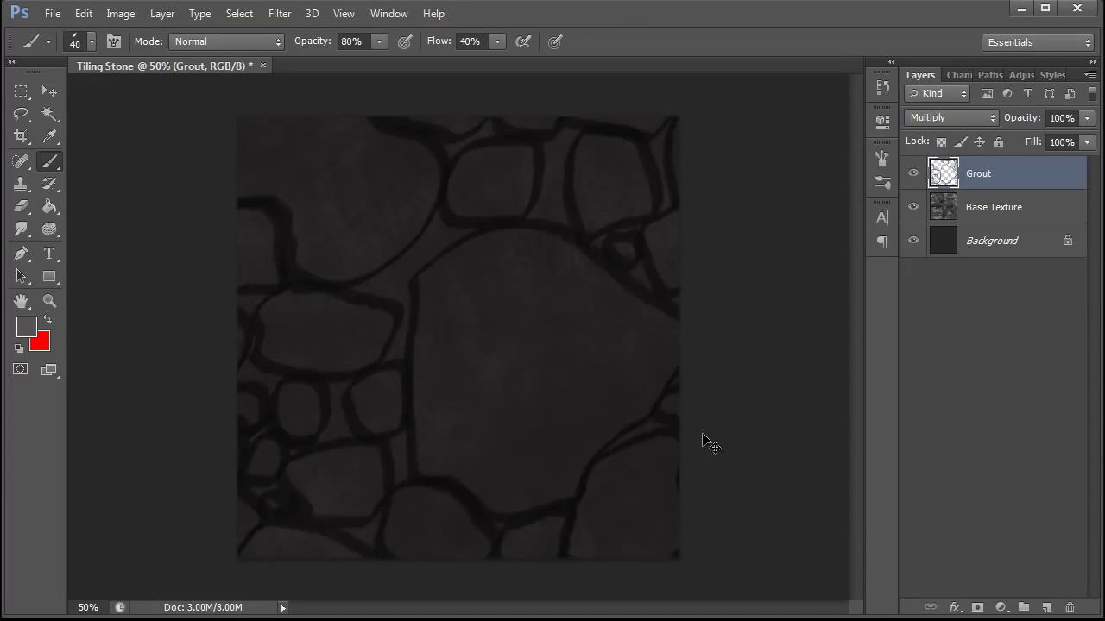
{"action": "key", "text": "ctrl+f"}
{"action": "key", "text": "ctrl+f"}
{"action": "key", "text": "ctrl+f"}
{"action": "key", "text": "ctrl+f"}
{"action": "key", "text": "ctrl+f"}
{"action": "key", "text": "ctrl+f"}
{"action": "key", "text": "ctrl+f"}
{"action": "key", "text": "ctrl+f"}
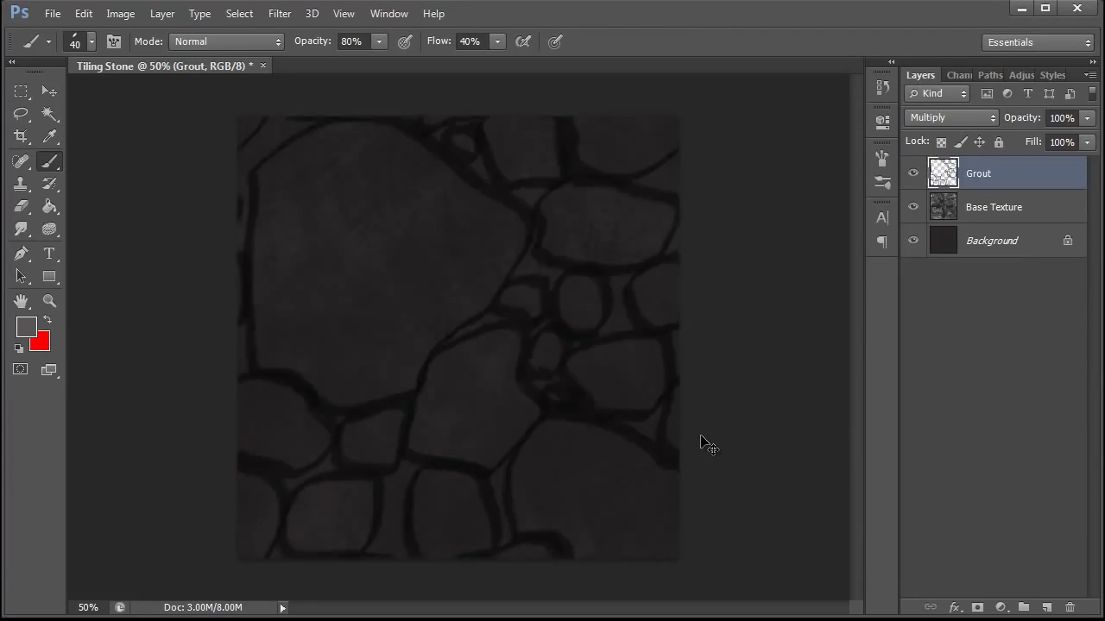
{"action": "key", "text": "ctrl+f"}
{"action": "key", "text": "ctrl+f"}
{"action": "key", "text": "ctrl+f"}
{"action": "key", "text": "ctrl+f"}
{"action": "key", "text": "ctrl+f"}
{"action": "key", "text": "ctrl+f"}
{"action": "key", "text": "ctrl+f"}
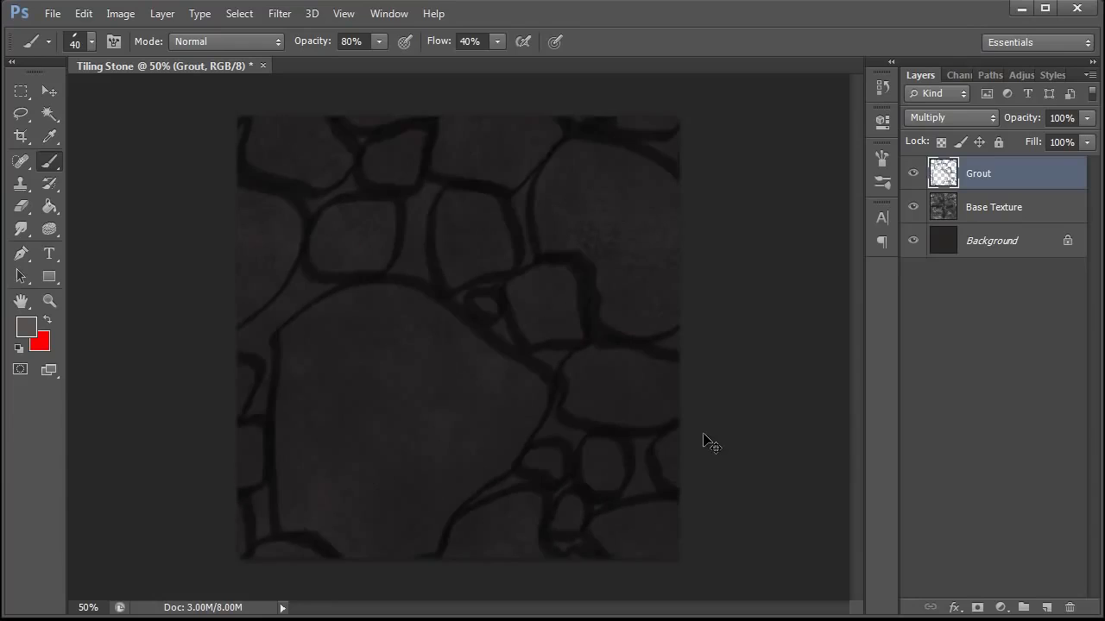
{"action": "key", "text": "ctrl+f"}
{"action": "key", "text": "ctrl+f"}
{"action": "key", "text": "ctrl+f"}
{"action": "key", "text": "ctrl+f"}
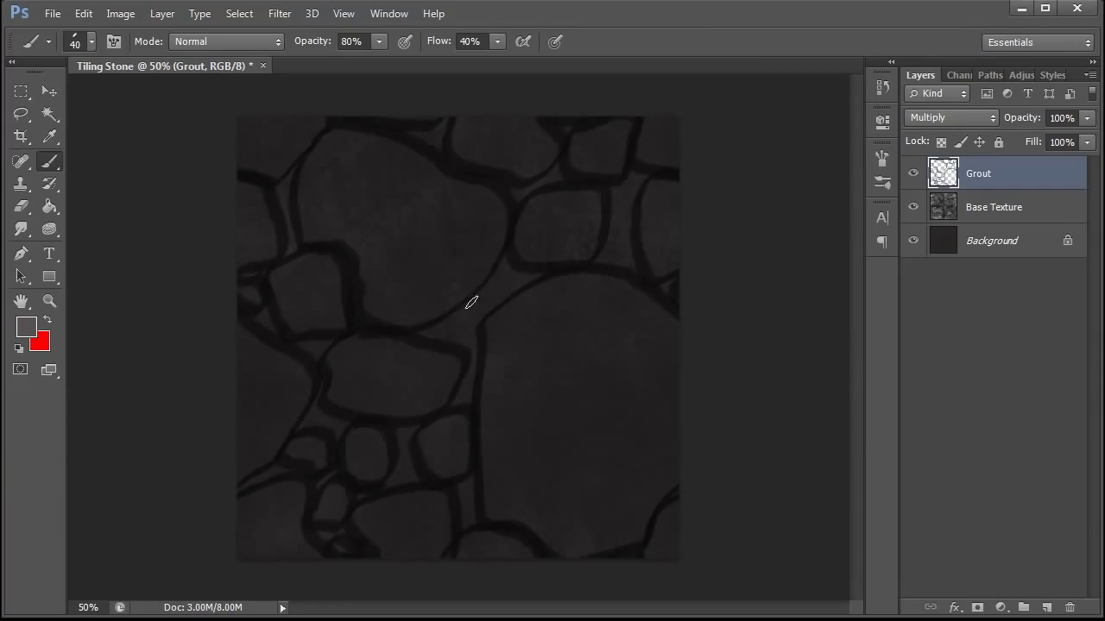
- Paint a grout stroke joining the right-hand stones, then keep cycling the offset to inspect seams
{"action": "left_click_drag", "start_coordinate": [448, 333], "coordinate": [518, 281]}
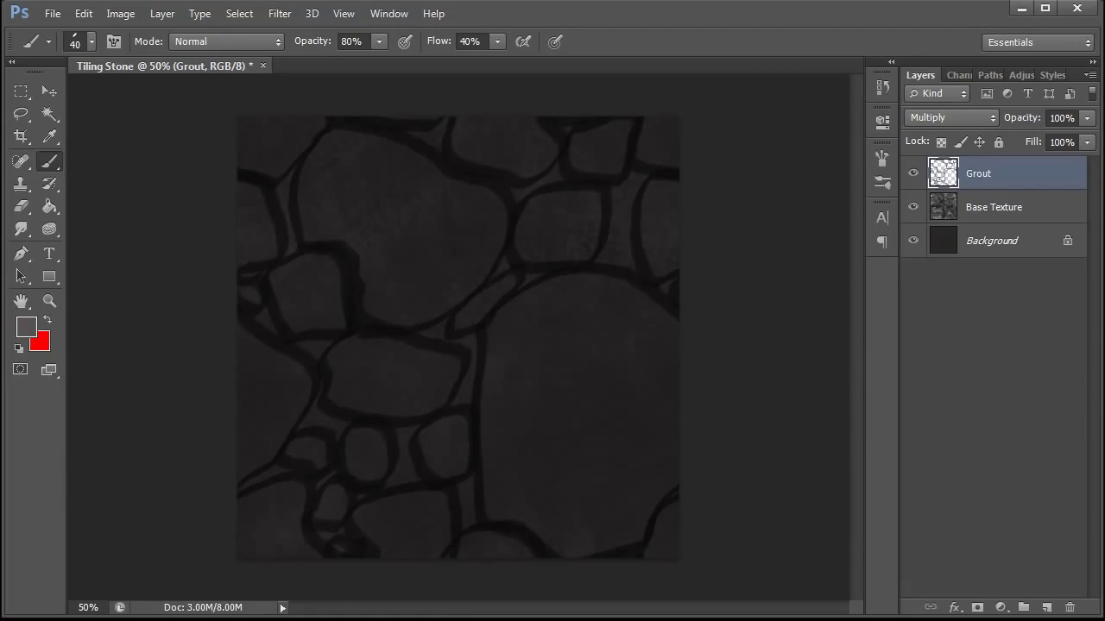
{"action": "key", "text": "ctrl+f"}
{"action": "key", "text": "ctrl+f"}
{"action": "key", "text": "ctrl+f"}
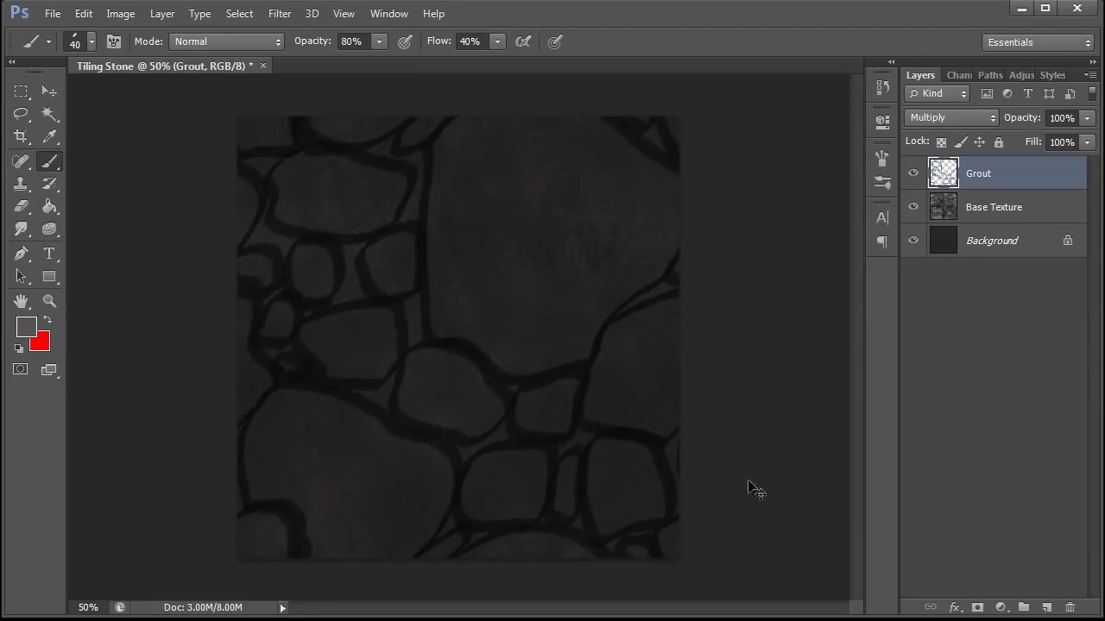
{"action": "key", "text": "ctrl+f"}
{"action": "key", "text": "ctrl+f"}
{"action": "key", "text": "ctrl+f"}
{"action": "key", "text": "ctrl+f"}
{"action": "key", "text": "ctrl+f"}
{"action": "key", "text": "ctrl+f"}
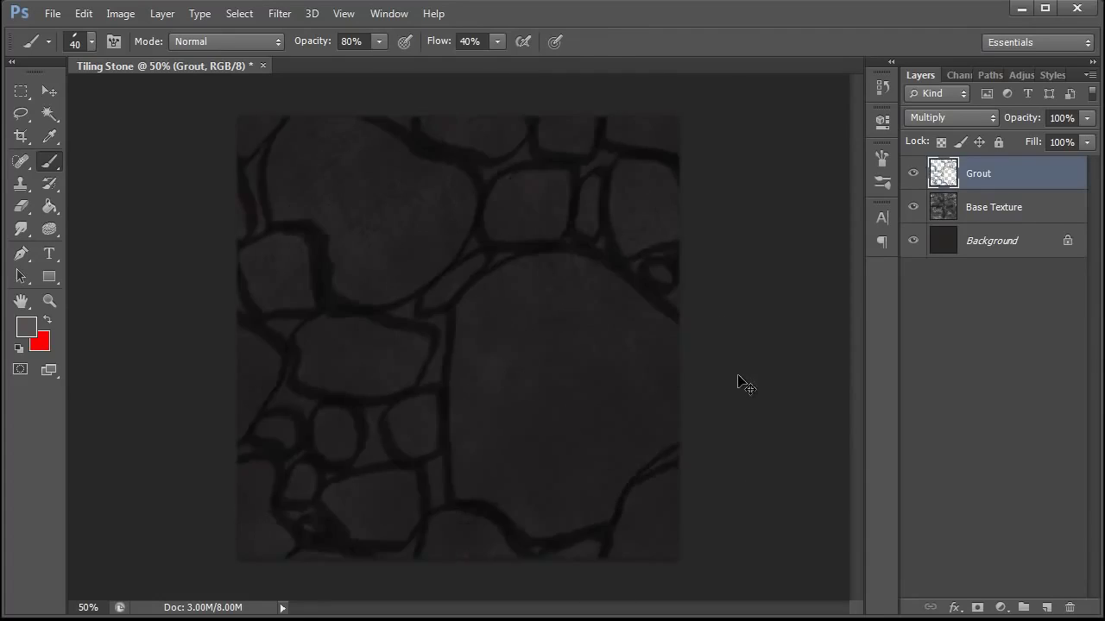
{"action": "key", "text": "ctrl+f"}
{"action": "key", "text": "ctrl+f"}
{"action": "key", "text": "ctrl+f"}
{"action": "key", "text": "ctrl+f"}
{"action": "key", "text": "ctrl+f"}
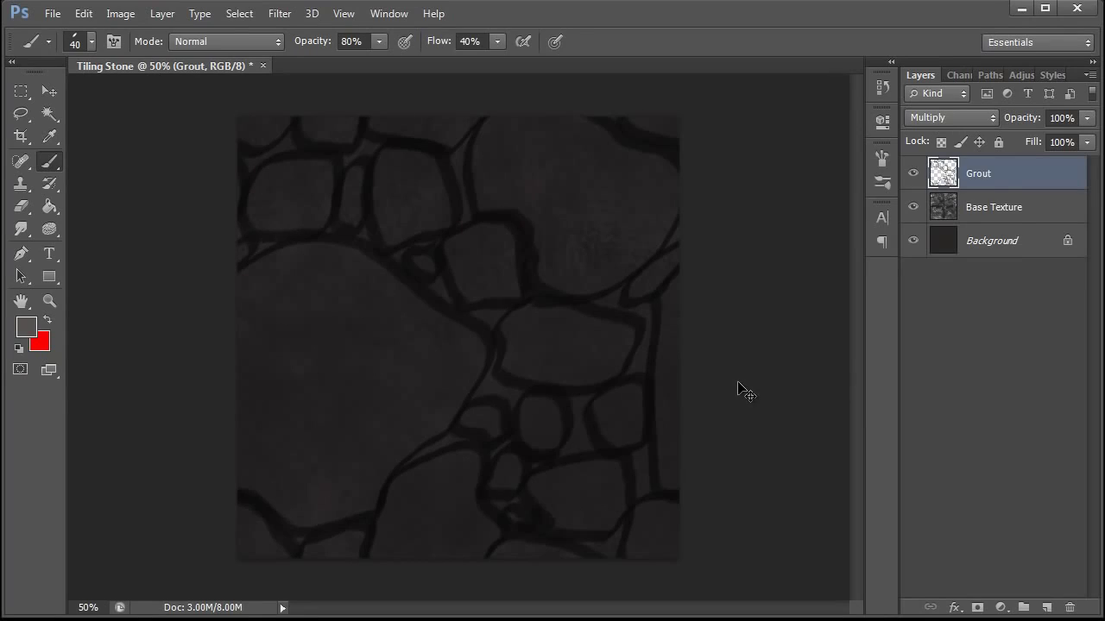
{"action": "key", "text": "ctrl+f"}
{"action": "key", "text": "ctrl+f"}
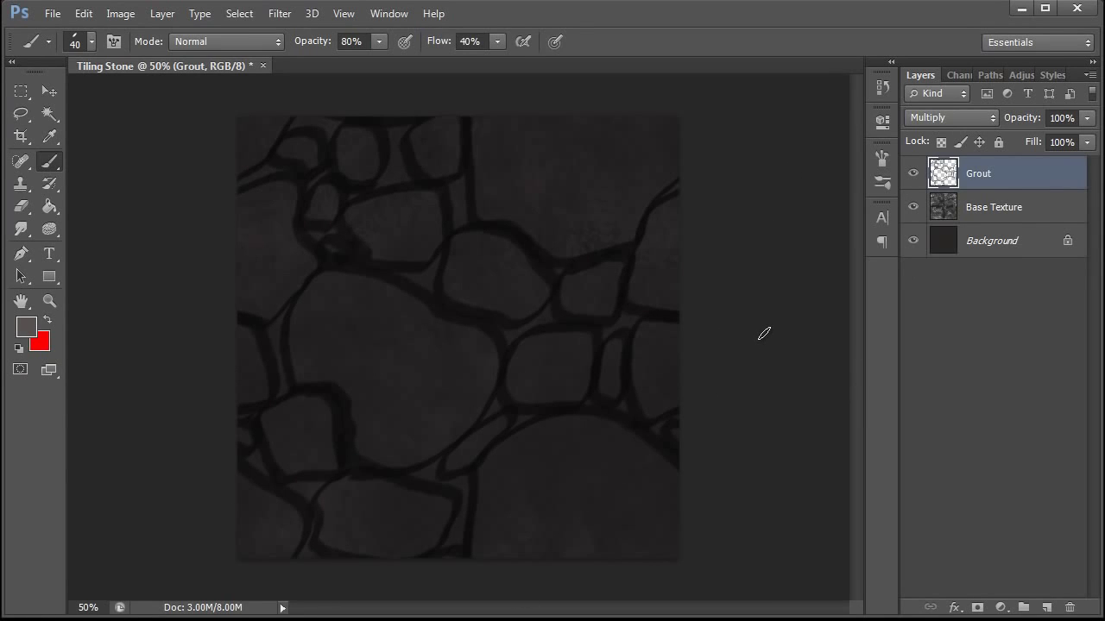
- Add a new layer above Grout, set to Multiply blending and named Multiply
{"action": "left_click", "coordinate": [1046, 607]}
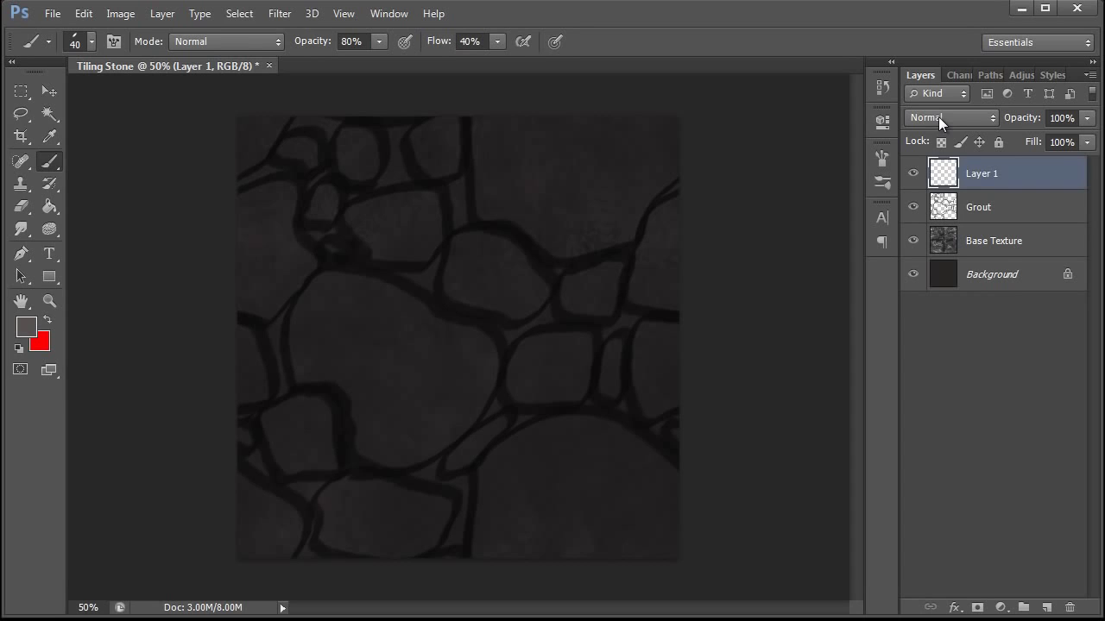
{"action": "left_click", "coordinate": [915, 122]}
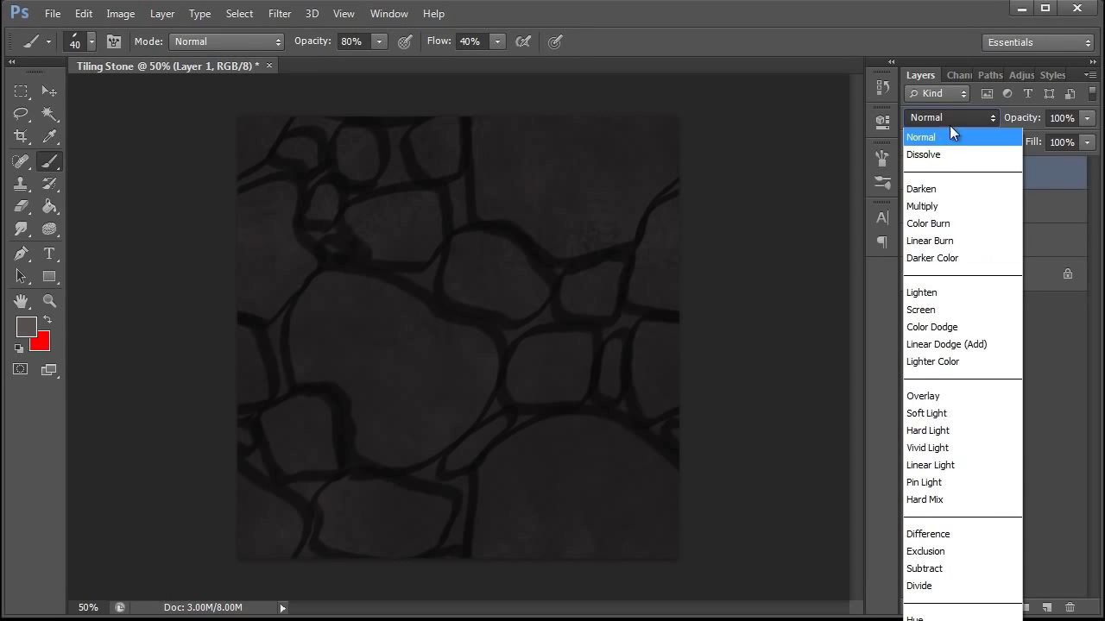
{"action": "left_click", "coordinate": [931, 207]}
{"action": "double_click", "coordinate": [973, 175]}
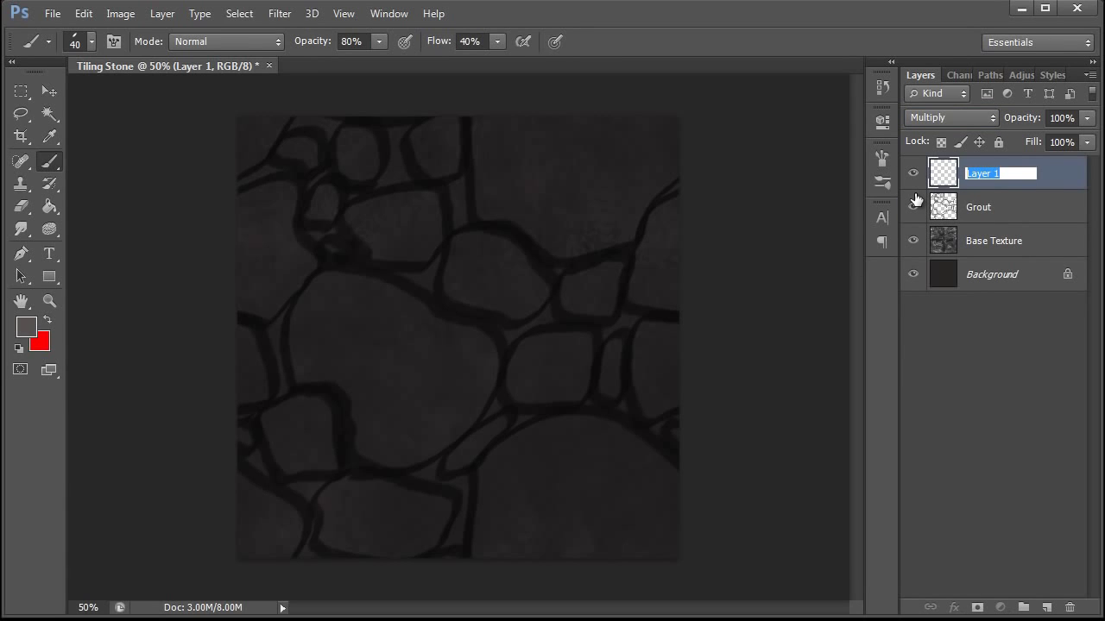
{"action": "type", "text": "Multiply"}
{"action": "key", "text": "Return"}
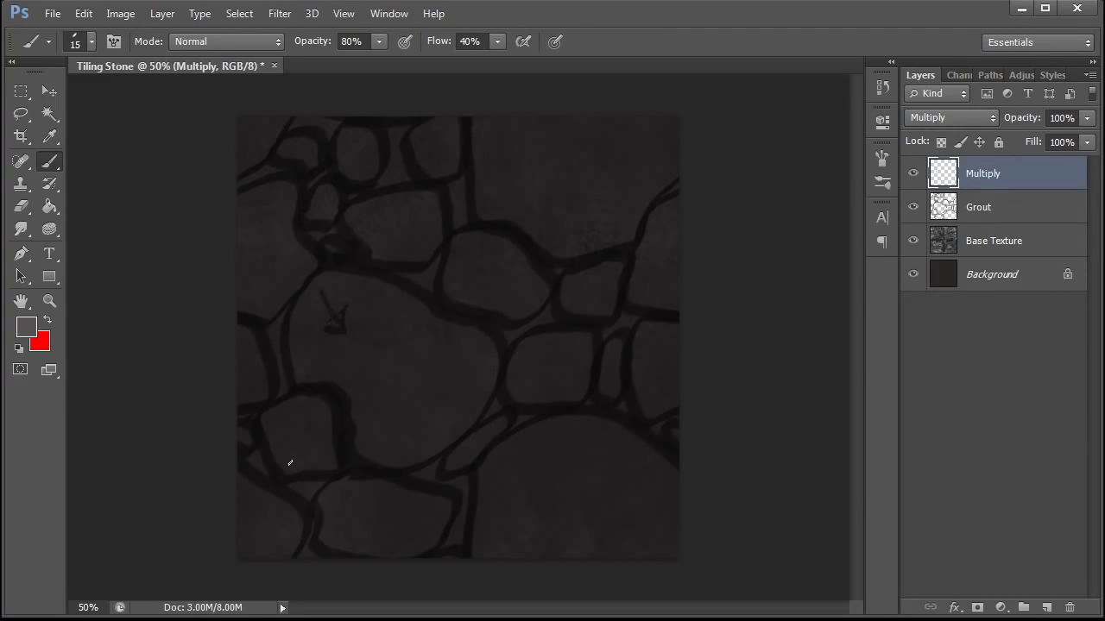
- Undo a stray mark and choose a slightly warm grey foreground colour for shadows
{"action": "key", "text": "ctrl+z"}
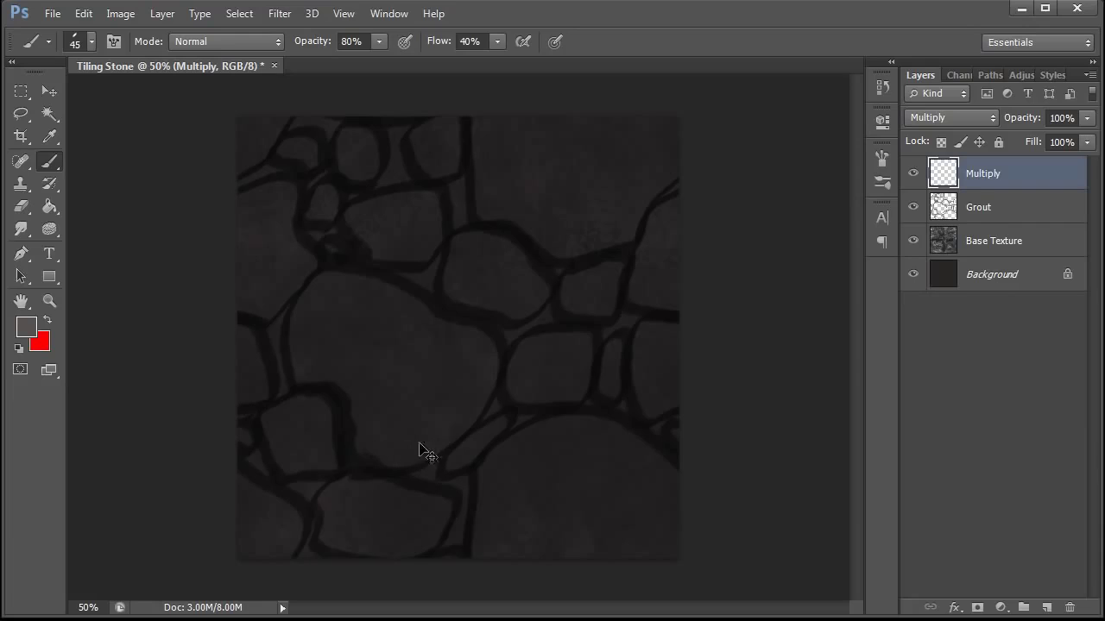
{"action": "key", "text": "i"}
{"action": "left_click", "coordinate": [26, 326]}
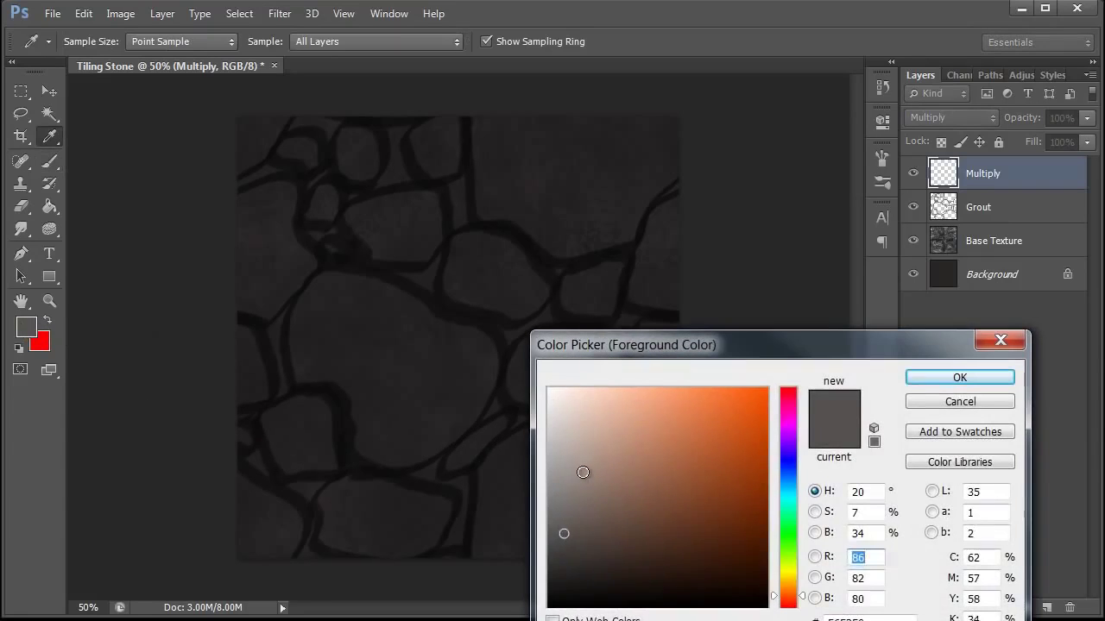
{"action": "left_click", "coordinate": [568, 484]}
{"action": "left_click", "coordinate": [789, 462]}
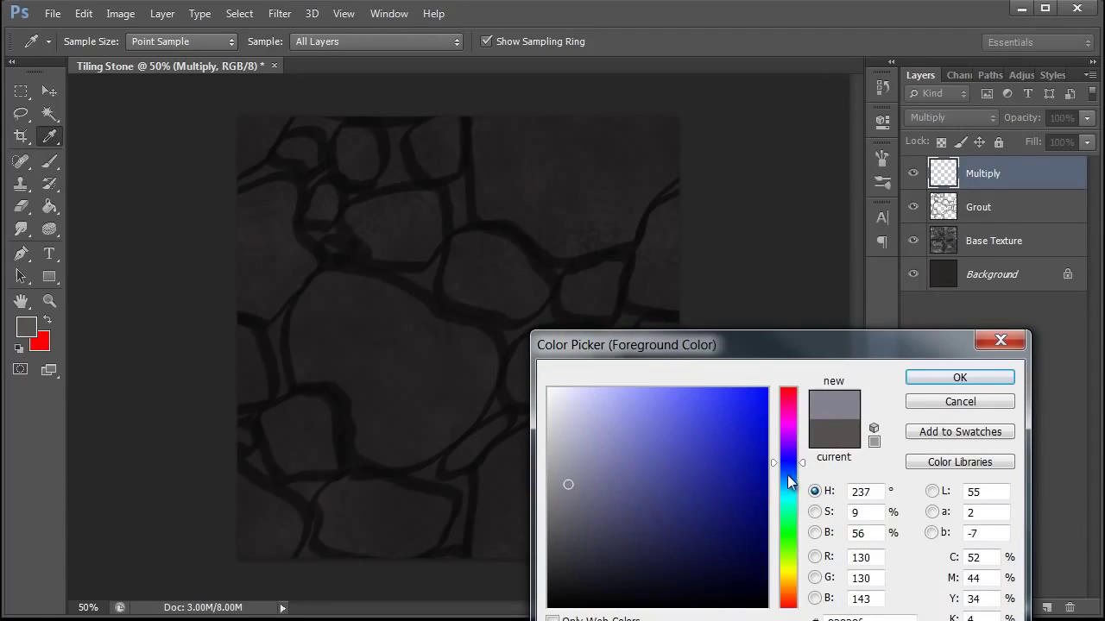
{"action": "left_click", "coordinate": [788, 588]}
{"action": "left_click", "coordinate": [958, 378]}
- Brush darker shading along the grout beside the large, lower-right and small right stones
{"action": "key", "text": "b"}
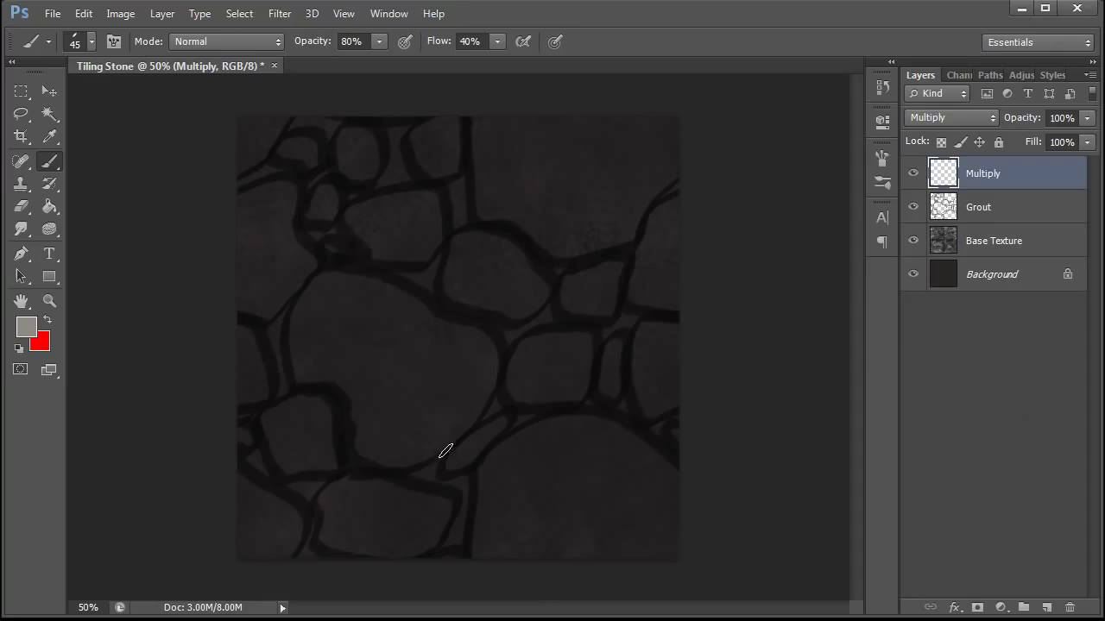
{"action": "left_click_drag", "start_coordinate": [401, 467], "coordinate": [492, 404]}
{"action": "mouse_move", "coordinate": [459, 438]}
{"action": "left_mouse_down"}
{"action": "mouse_move", "coordinate": [493, 345]}
{"action": "mouse_move", "coordinate": [473, 410]}
{"action": "left_mouse_up"}
{"action": "left_click_drag", "start_coordinate": [362, 464], "coordinate": [469, 424]}
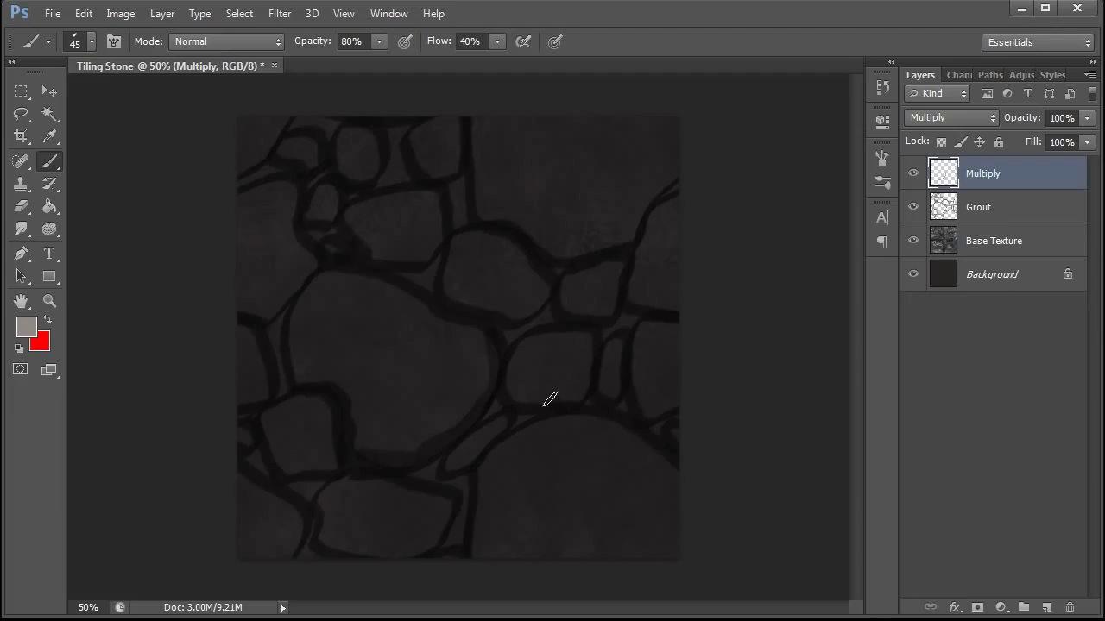
{"action": "left_click_drag", "start_coordinate": [549, 398], "coordinate": [590, 347]}
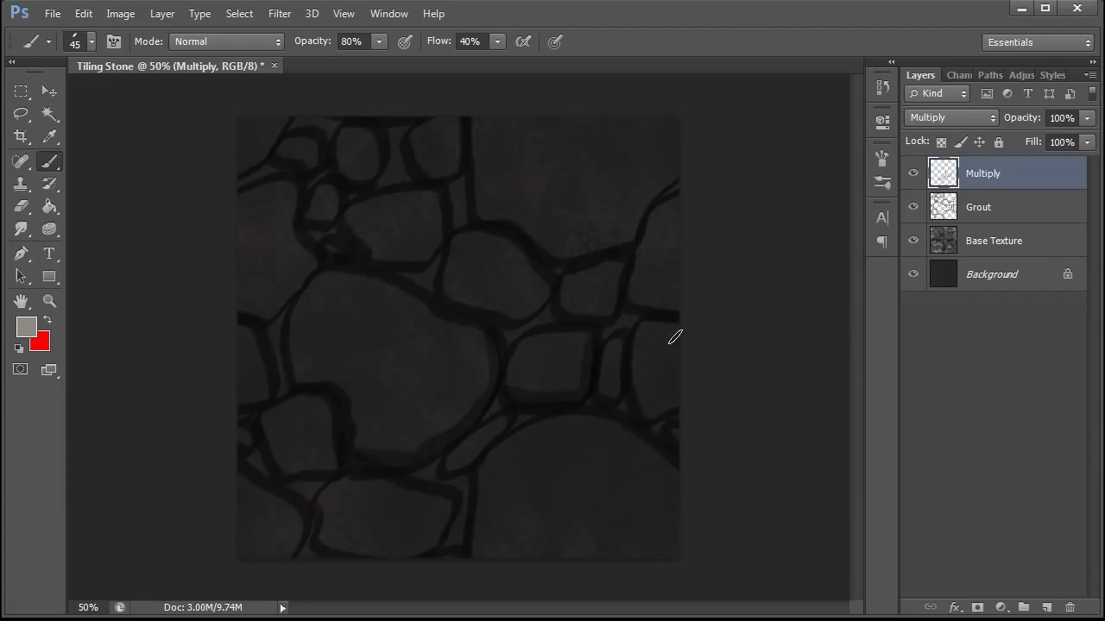
{"action": "mouse_move", "coordinate": [460, 299]}
{"action": "left_mouse_down"}
{"action": "mouse_move", "coordinate": [507, 316]}
{"action": "mouse_move", "coordinate": [601, 314]}
{"action": "left_mouse_up"}
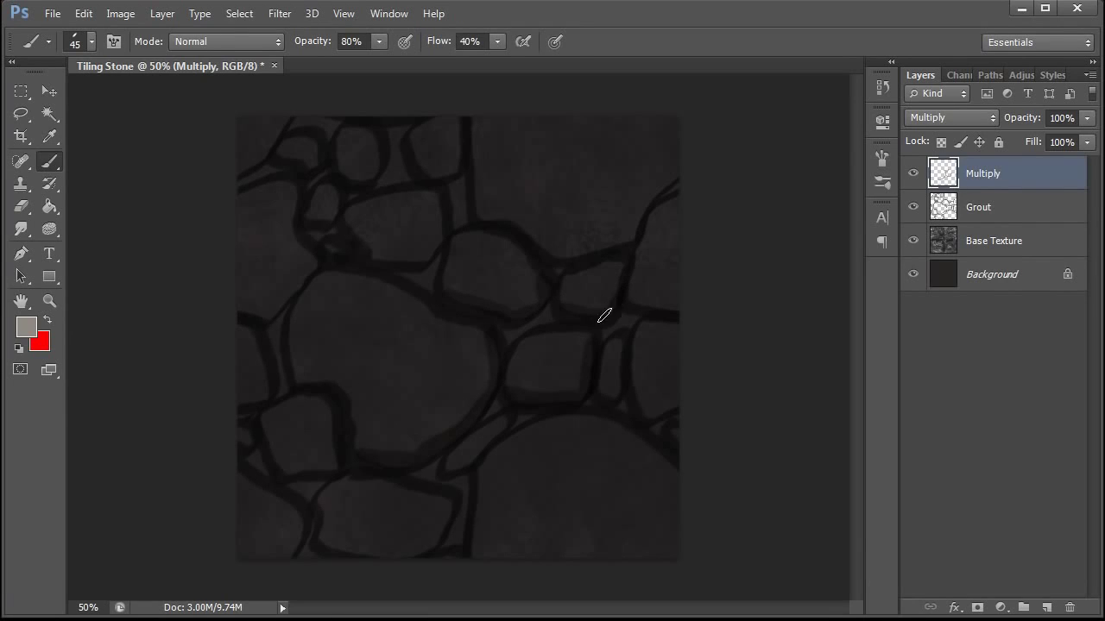
- Add a new layer above Multiply, set to Screen blending and named Screen
{"action": "left_click", "coordinate": [1046, 608]}
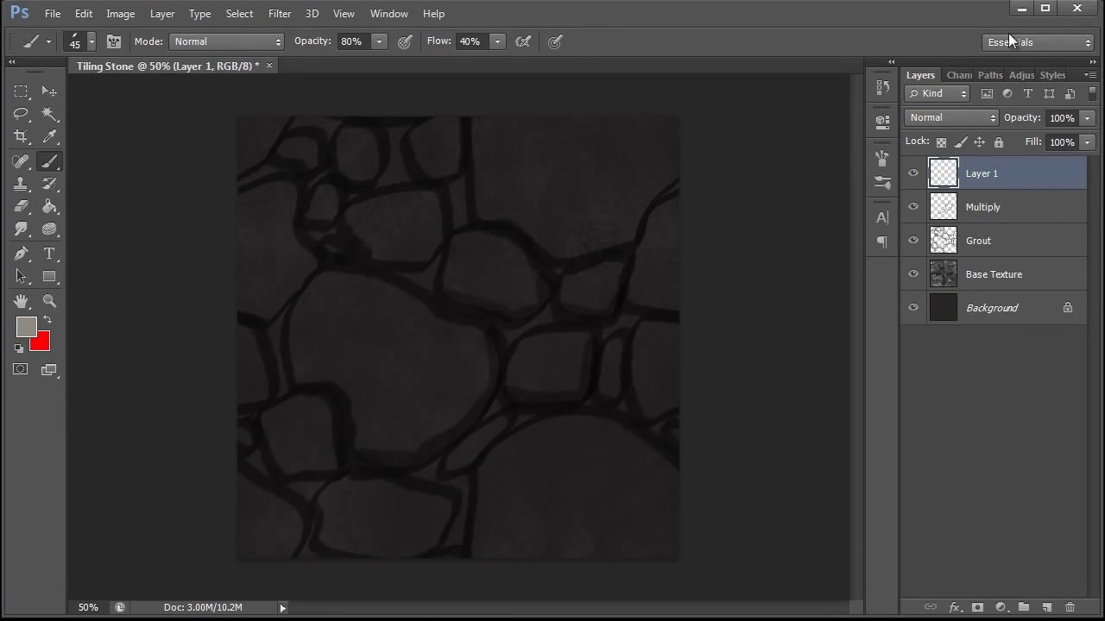
{"action": "left_click", "coordinate": [942, 123]}
{"action": "left_click", "coordinate": [930, 306]}
{"action": "double_click", "coordinate": [991, 173]}
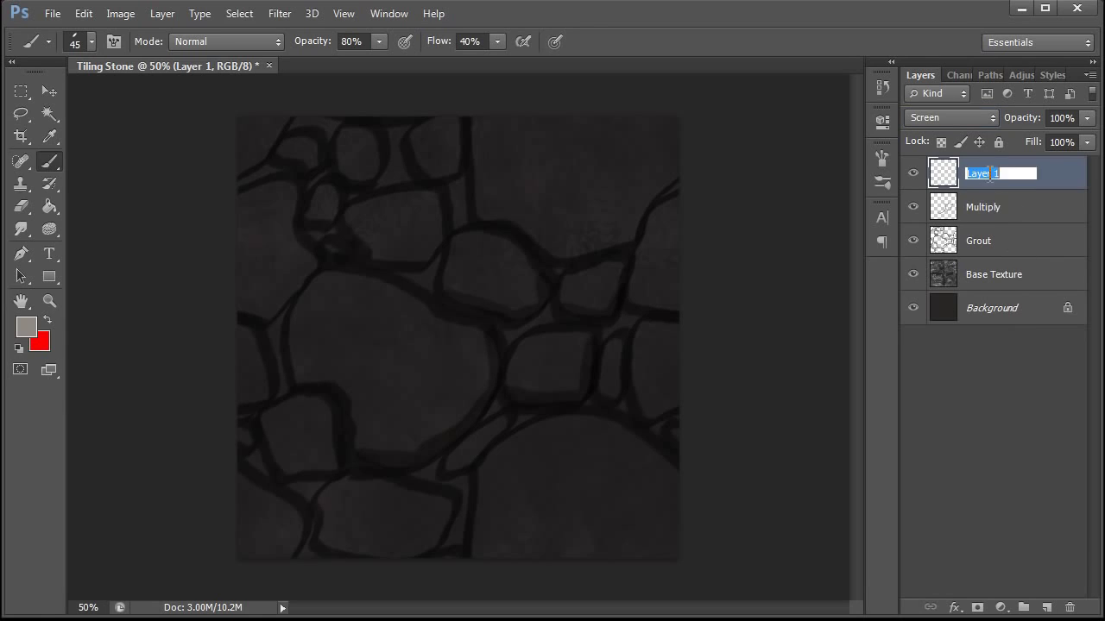
{"action": "key", "text": "BackSpace"}
{"action": "type", "text": "Scr"}
{"action": "type", "text": "een"}
{"action": "key", "text": "Return"}
- Sample the grout colour and paint light edges on the central, upper, small and lower-right stones
{"action": "left_click", "coordinate": [382, 462], "text": "alt"}
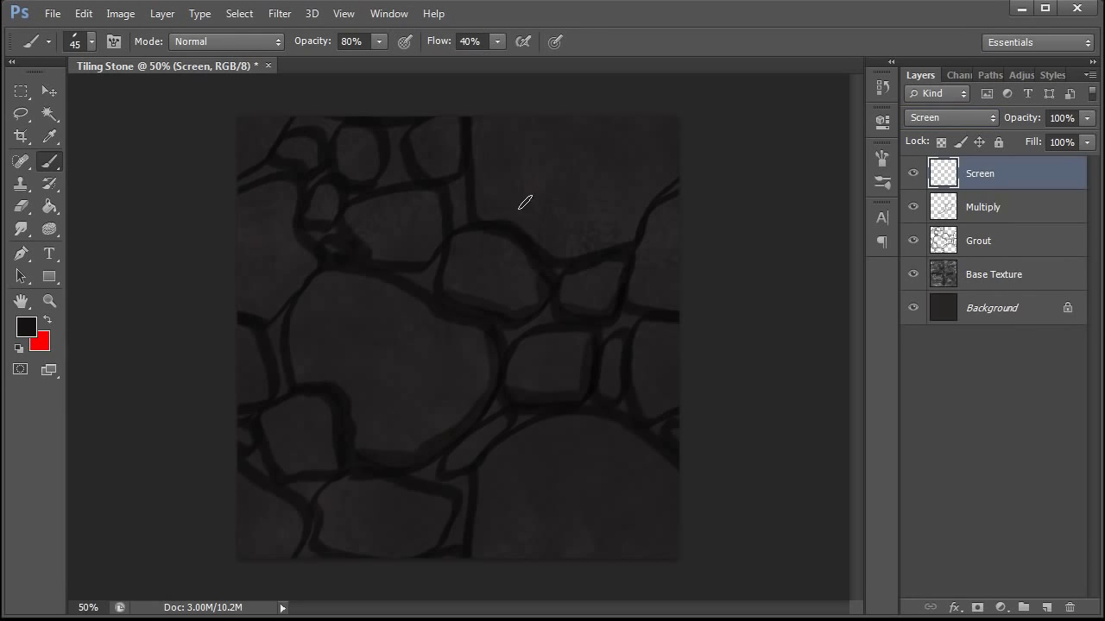
{"action": "mouse_move", "coordinate": [302, 386]}
{"action": "left_mouse_down"}
{"action": "mouse_move", "coordinate": [317, 278]}
{"action": "mouse_move", "coordinate": [398, 294]}
{"action": "mouse_move", "coordinate": [480, 334]}
{"action": "left_mouse_up"}
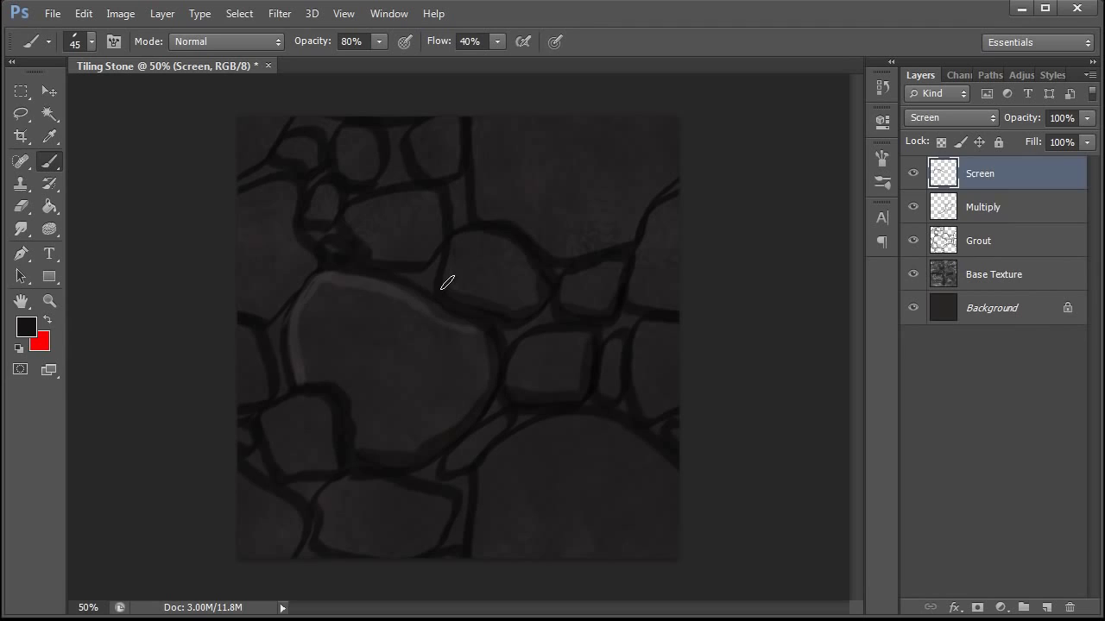
{"action": "mouse_move", "coordinate": [448, 282]}
{"action": "left_mouse_down"}
{"action": "mouse_move", "coordinate": [483, 237]}
{"action": "mouse_move", "coordinate": [542, 274]}
{"action": "left_mouse_up"}
{"action": "left_click_drag", "start_coordinate": [514, 376], "coordinate": [577, 340]}
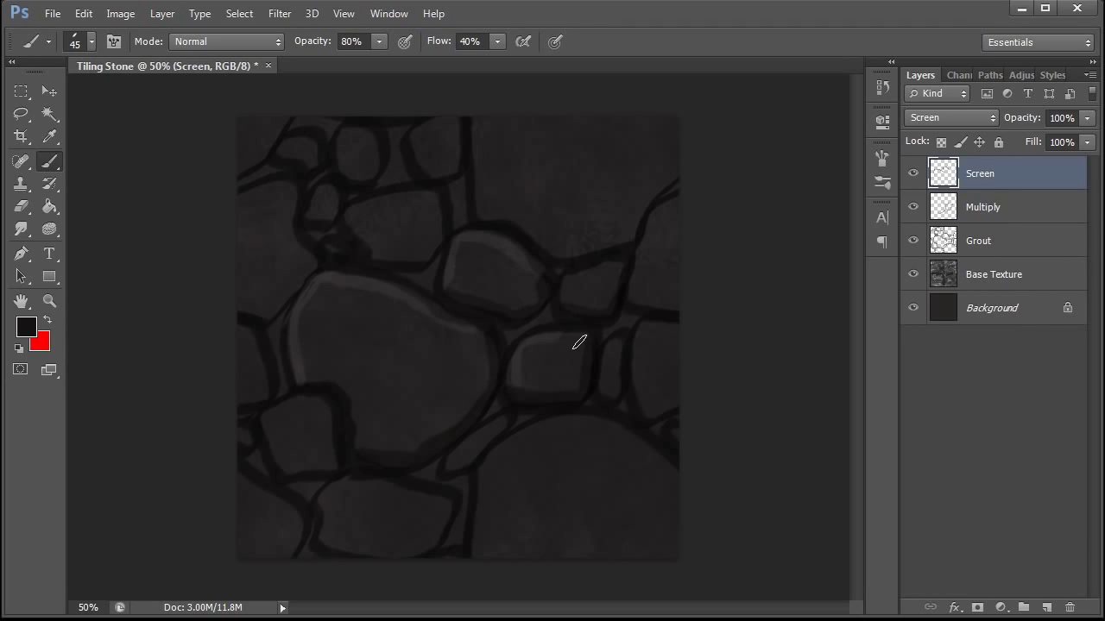
{"action": "mouse_move", "coordinate": [474, 463]}
{"action": "left_mouse_down"}
{"action": "mouse_move", "coordinate": [477, 492]}
{"action": "mouse_move", "coordinate": [582, 419]}
{"action": "left_mouse_up"}
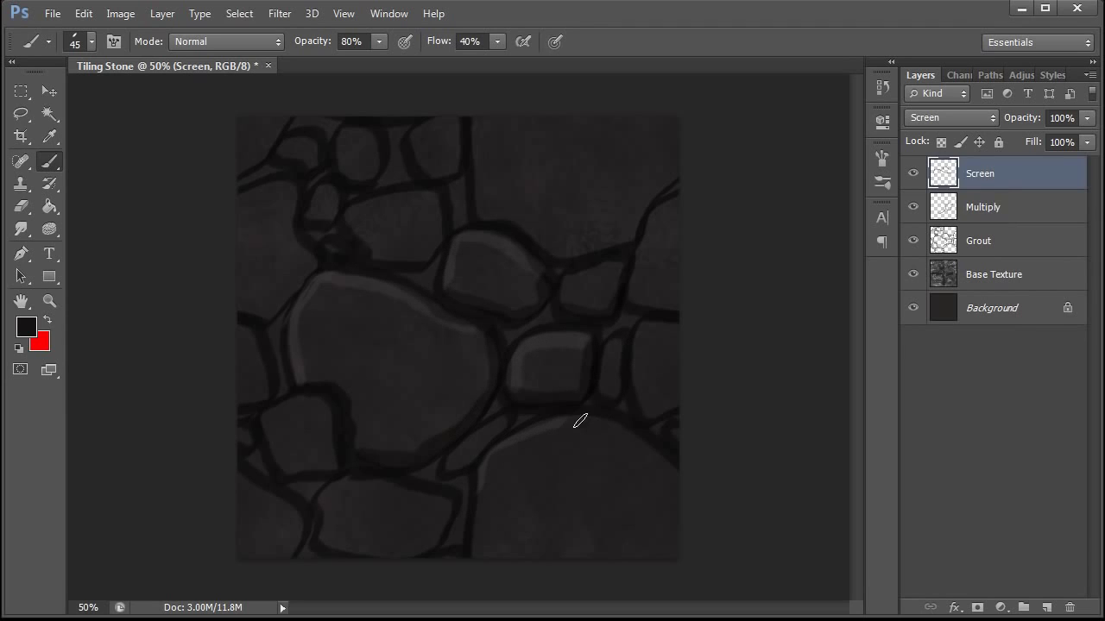
{"action": "left_click_drag", "start_coordinate": [457, 458], "coordinate": [513, 407]}
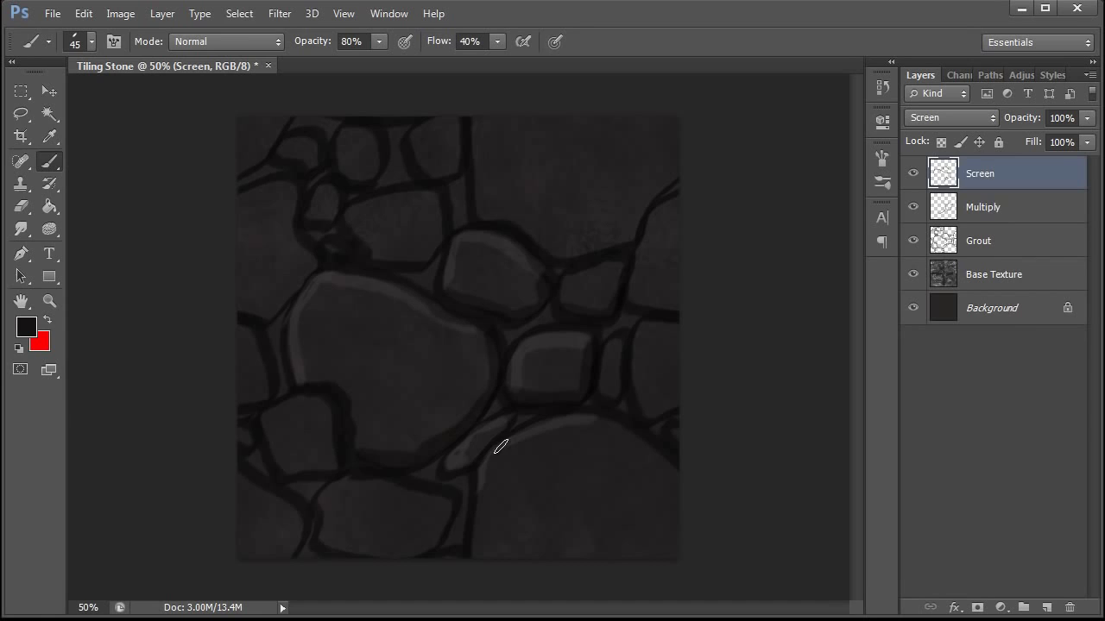
{"action": "mouse_move", "coordinate": [298, 377]}
{"action": "left_mouse_down"}
{"action": "mouse_move", "coordinate": [353, 395]}
{"action": "mouse_move", "coordinate": [357, 444]}
{"action": "left_mouse_up"}
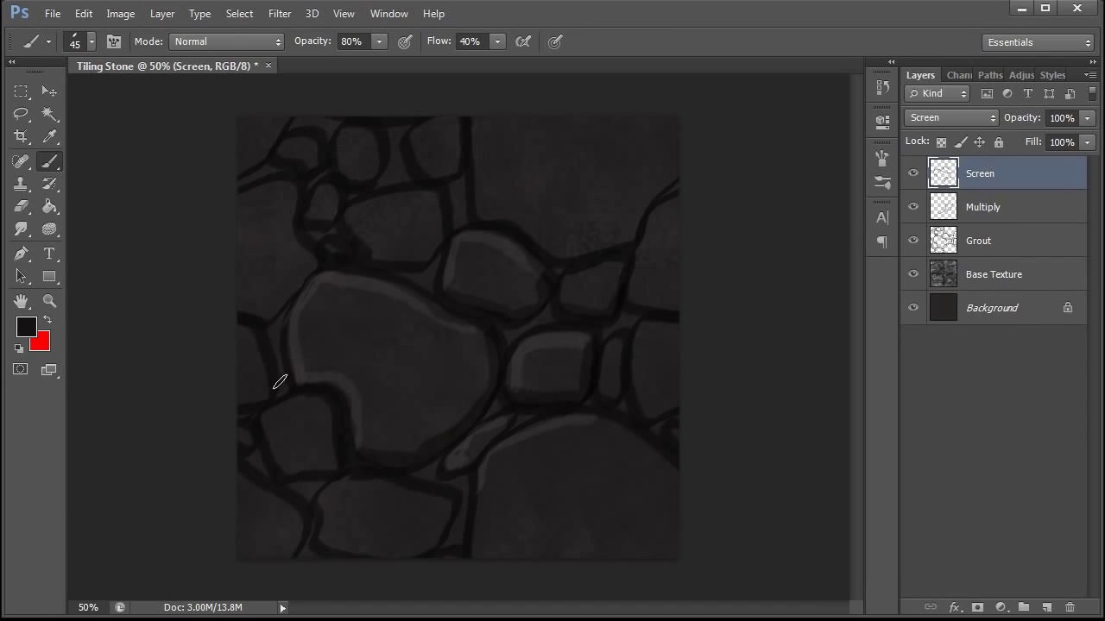
- Add a layer named Screen2 in Screen mode, sampling a dark grey with a smaller brush
{"action": "left_click", "coordinate": [1045, 608]}
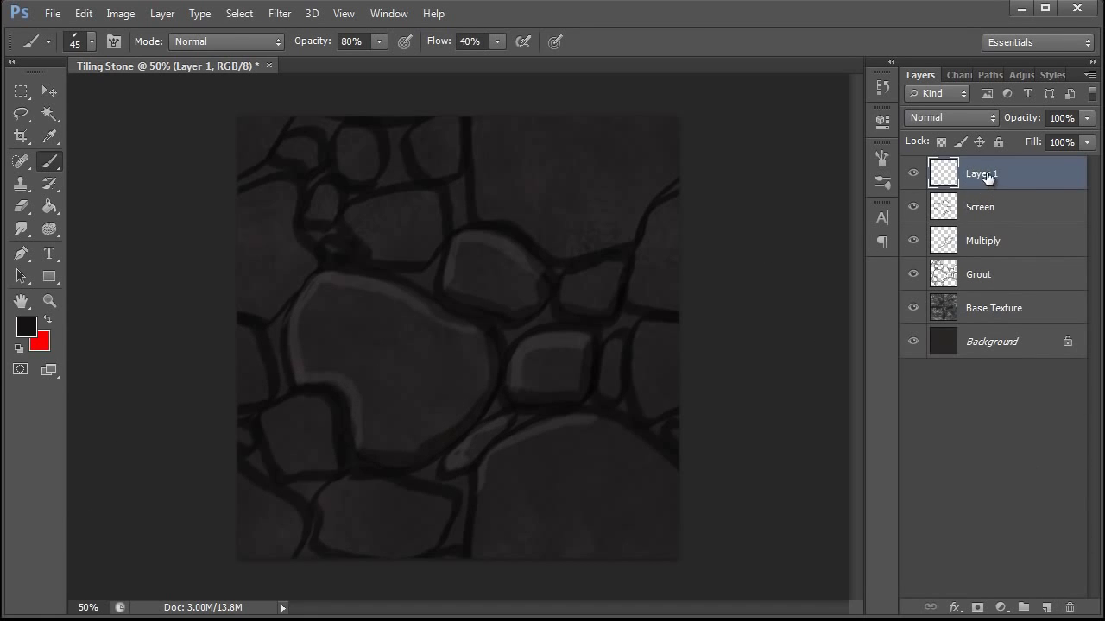
{"action": "double_click", "coordinate": [986, 175]}
{"action": "type", "text": "Screen2"}
{"action": "key", "text": "Return"}
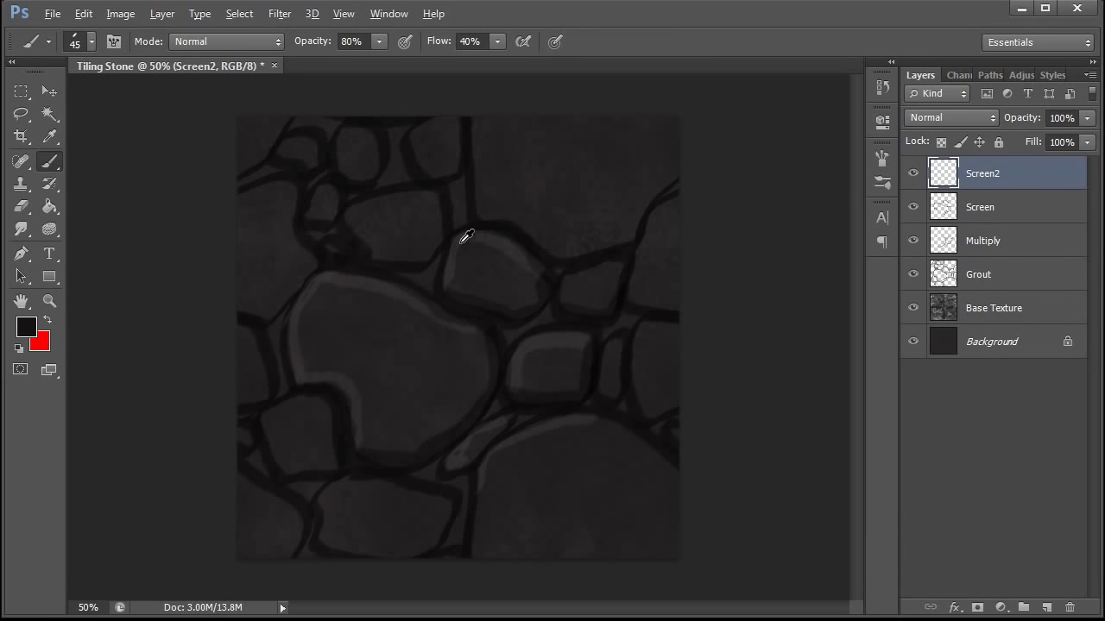
{"action": "left_click", "coordinate": [466, 236], "text": "alt"}
{"action": "key", "text": "bracketleft"}
{"action": "key", "text": "bracketleft"}
{"action": "left_click", "coordinate": [954, 118]}
{"action": "left_click", "coordinate": [931, 311]}
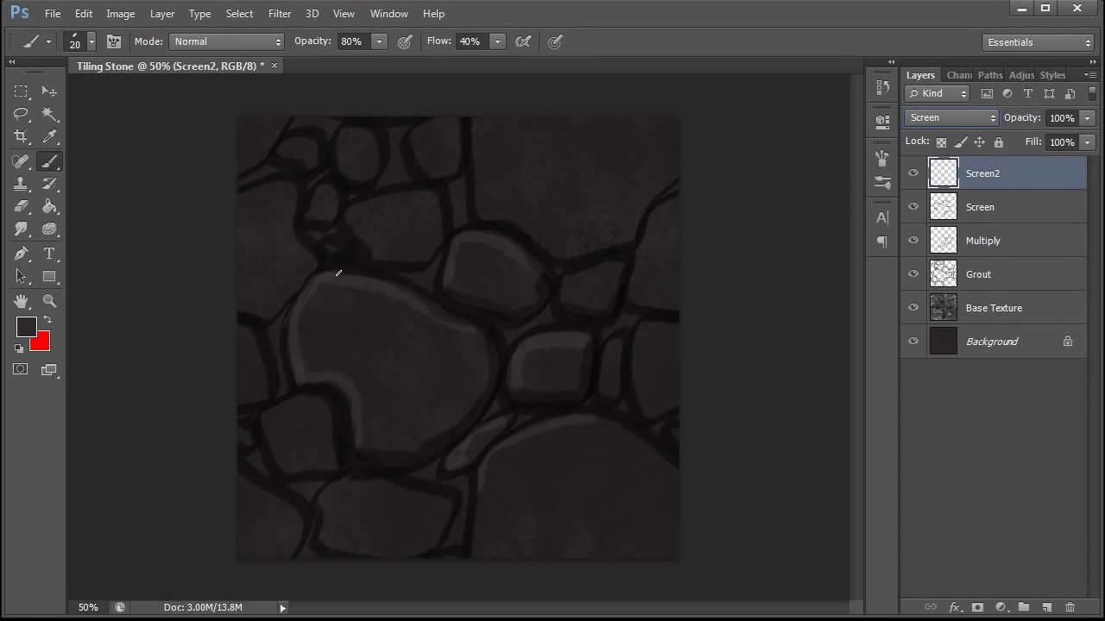
- Paint thin highlight lines along the stones' top and left edges, then zoom out and back to 50%
{"action": "left_click_drag", "start_coordinate": [302, 309], "coordinate": [330, 286]}
{"action": "left_click_drag", "start_coordinate": [302, 353], "coordinate": [347, 366]}
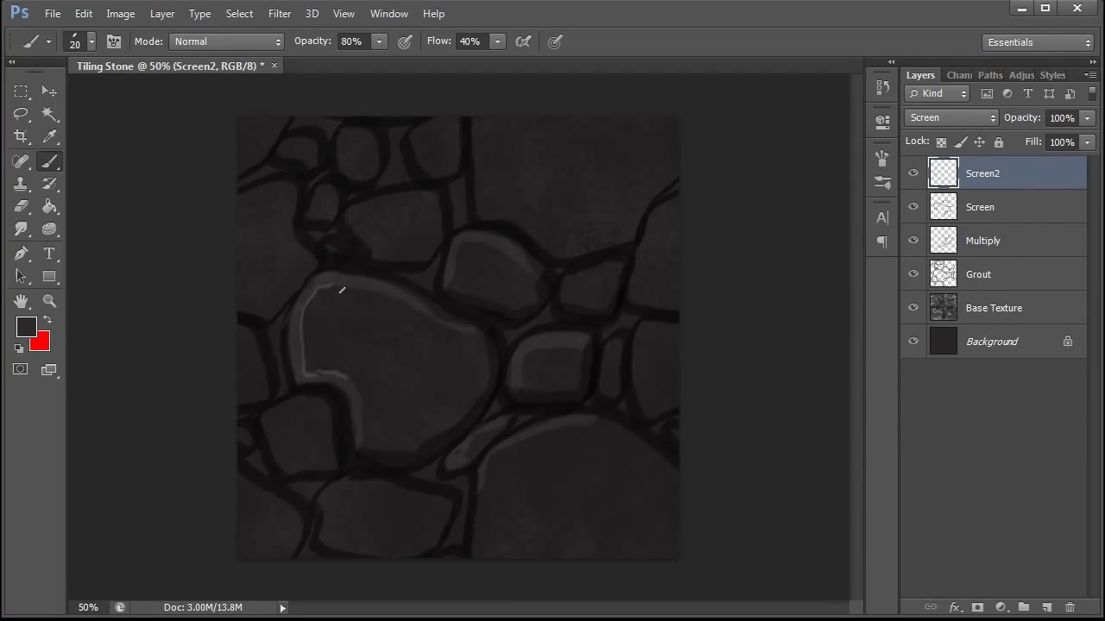
{"action": "left_click_drag", "start_coordinate": [368, 294], "coordinate": [466, 338]}
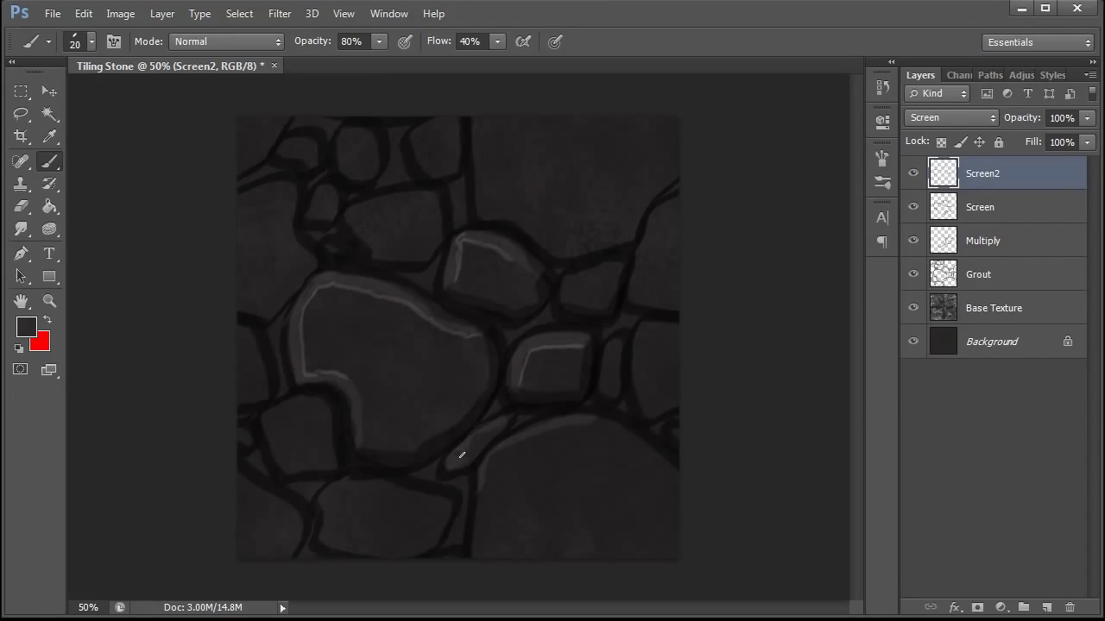
{"action": "mouse_move", "coordinate": [484, 486]}
{"action": "left_mouse_down"}
{"action": "mouse_move", "coordinate": [521, 441]}
{"action": "mouse_move", "coordinate": [578, 425]}
{"action": "left_mouse_up"}
{"action": "key", "text": "ctrl+minus"}
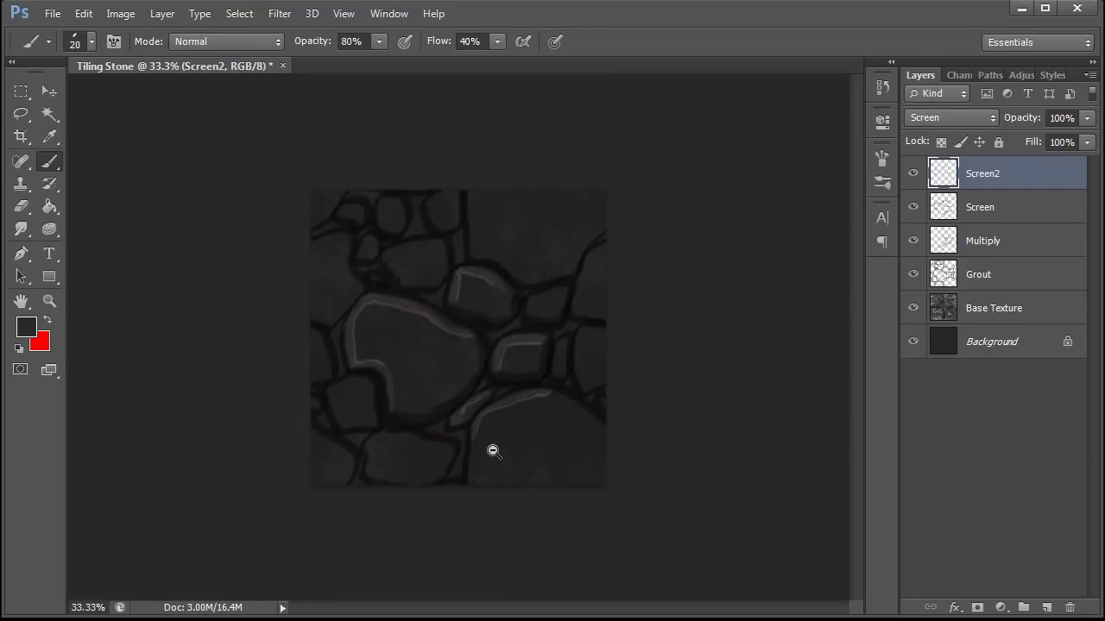
{"action": "key", "text": "ctrl+minus"}
{"action": "key", "text": "ctrl+minus"}
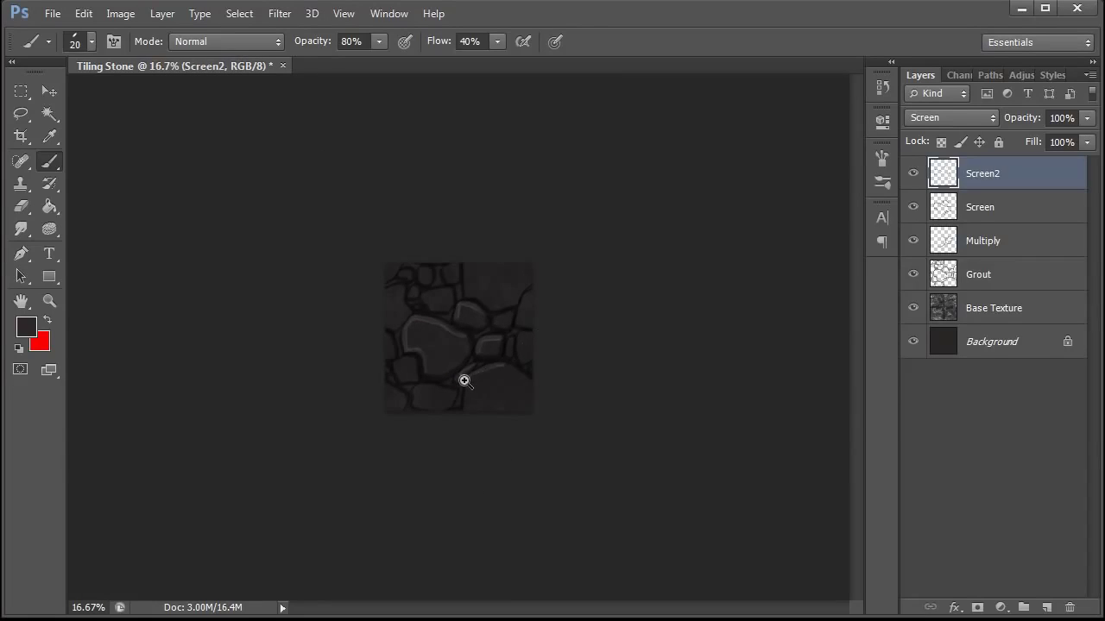
{"action": "key", "text": "ctrl+plus"}
{"action": "key", "text": "ctrl+plus"}
{"action": "key", "text": "ctrl+plus"}
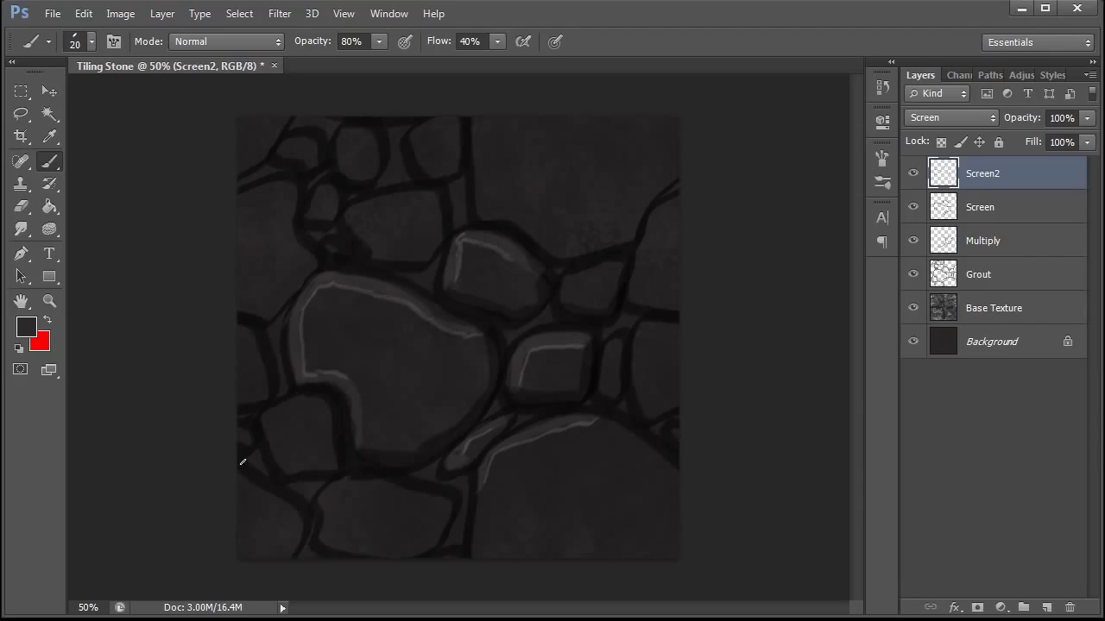
- On the Grout layer, sample shades with a larger brush and darken the grout along the large stone's left edge
{"action": "left_click", "coordinate": [988, 274]}
{"action": "left_click", "coordinate": [511, 332], "text": "alt"}
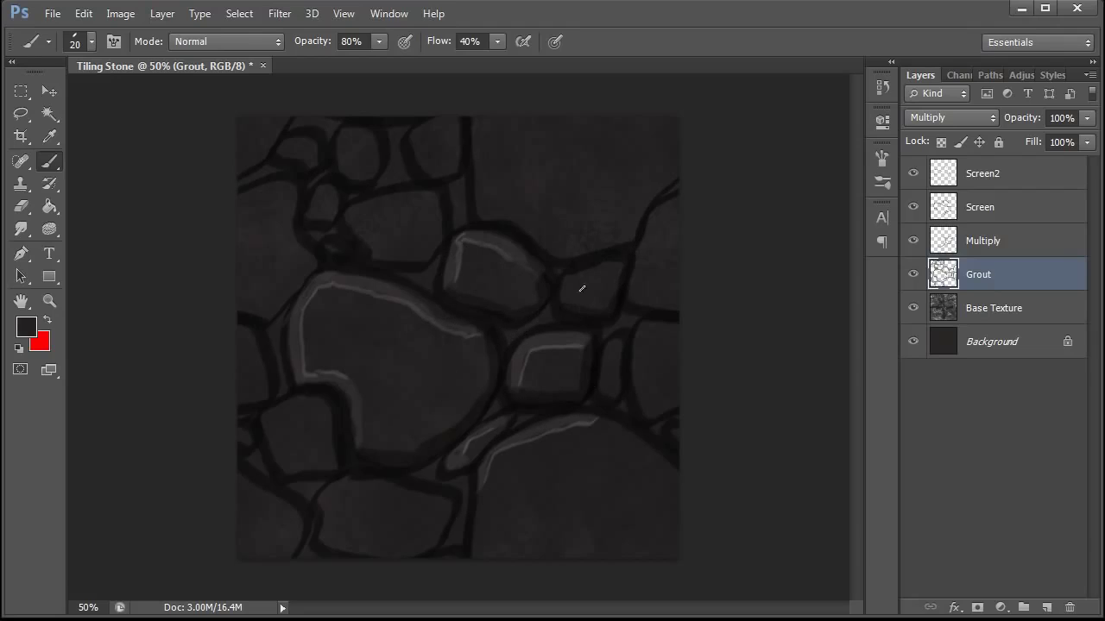
{"action": "key", "text": "bracketright"}
{"action": "key", "text": "bracketright"}
{"action": "key", "text": "bracketright"}
{"action": "left_click", "coordinate": [447, 318], "text": "alt"}
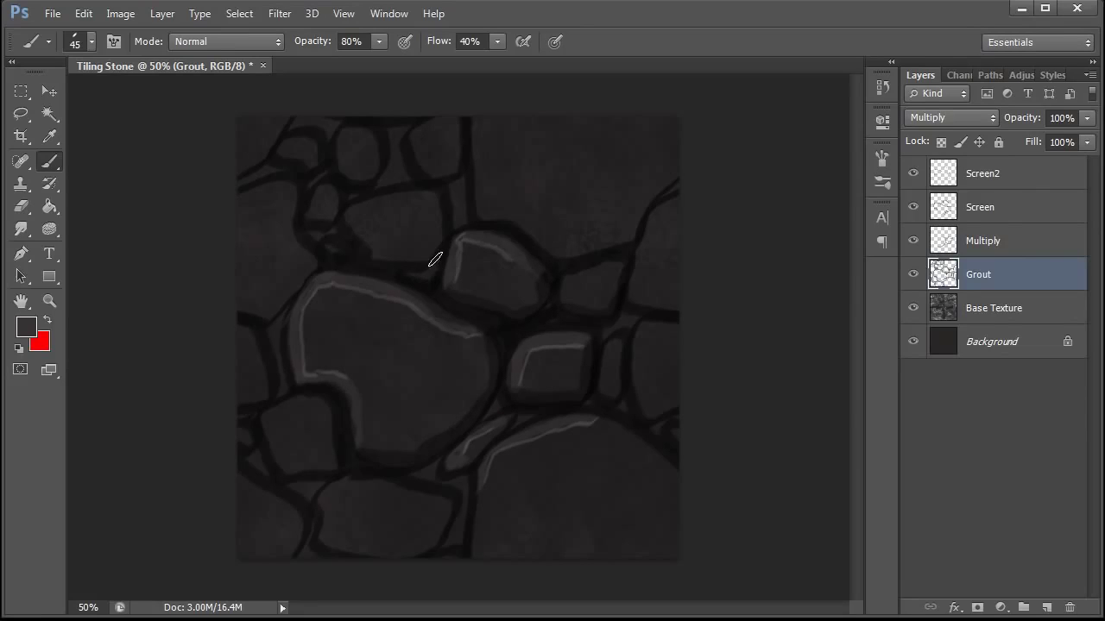
{"action": "left_click_drag", "start_coordinate": [284, 308], "coordinate": [279, 387]}
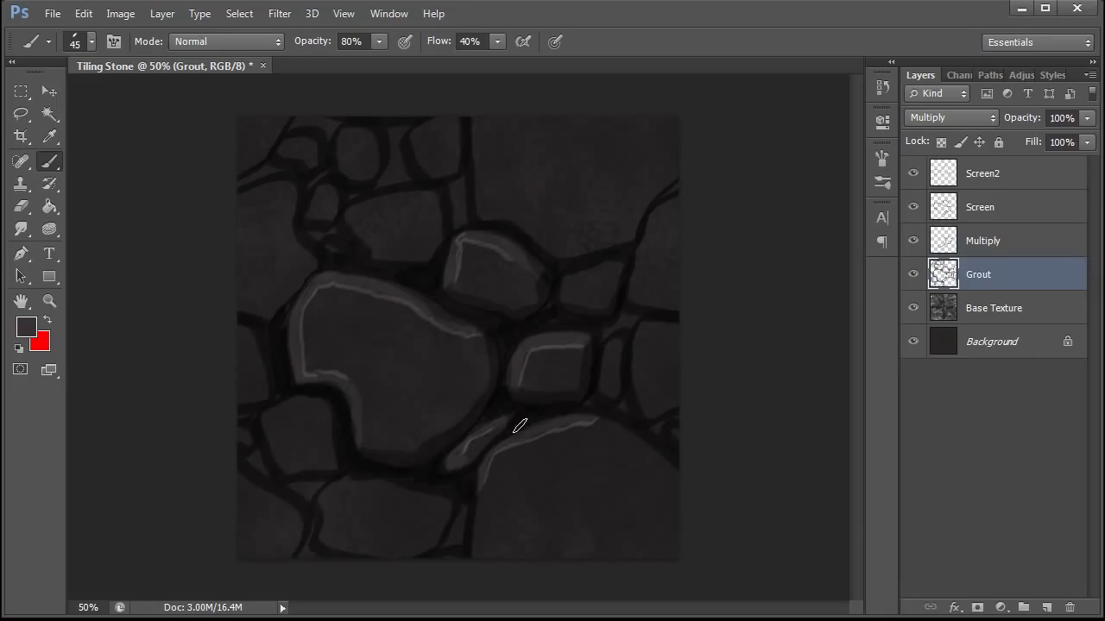
{"action": "left_click", "coordinate": [459, 446], "text": "alt"}
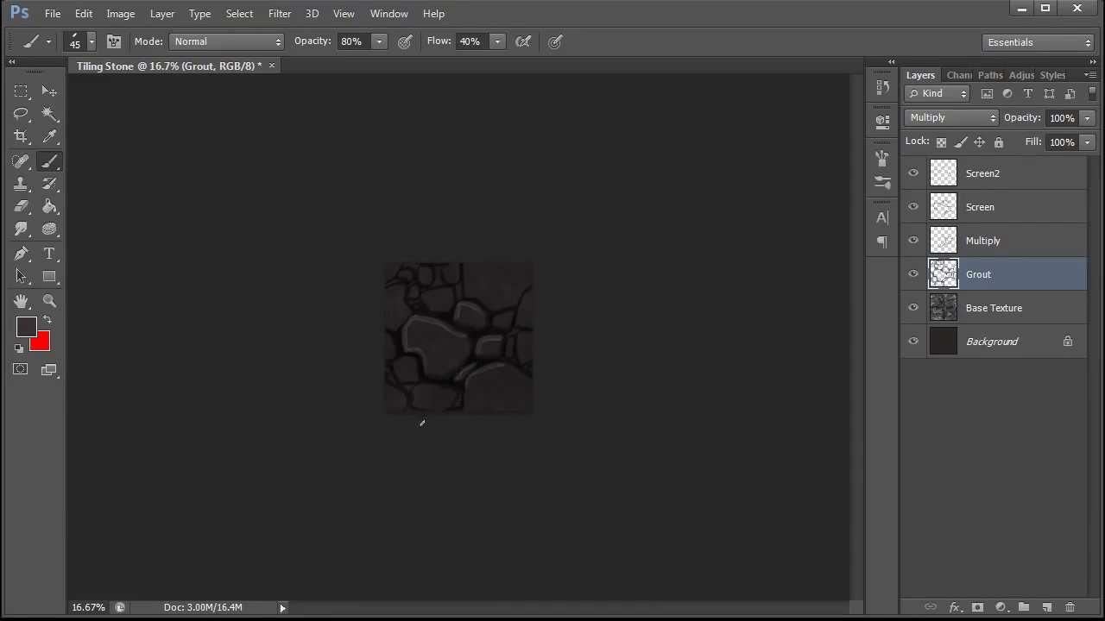
{"action": "left_click", "coordinate": [463, 385], "text": "ctrl"}
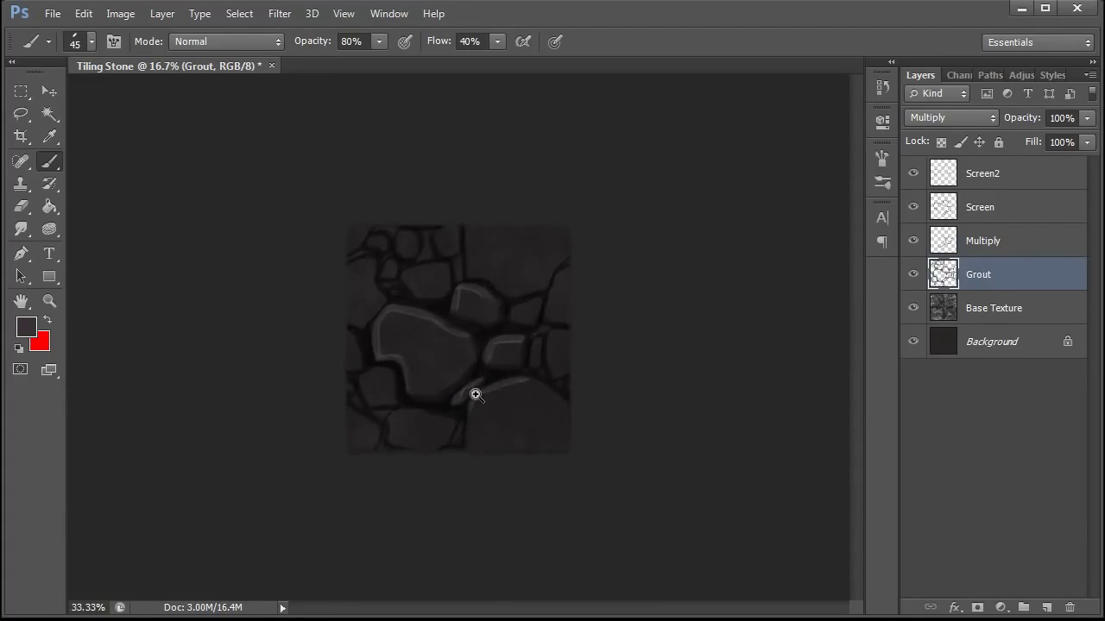
{"action": "left_click", "coordinate": [467, 418], "text": "ctrl"}
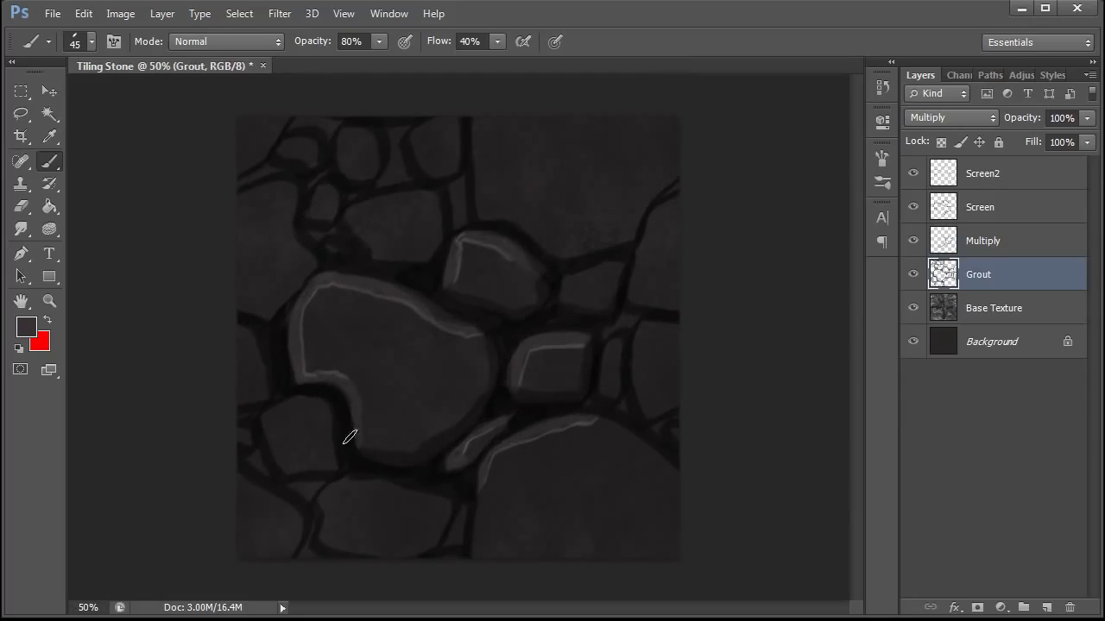